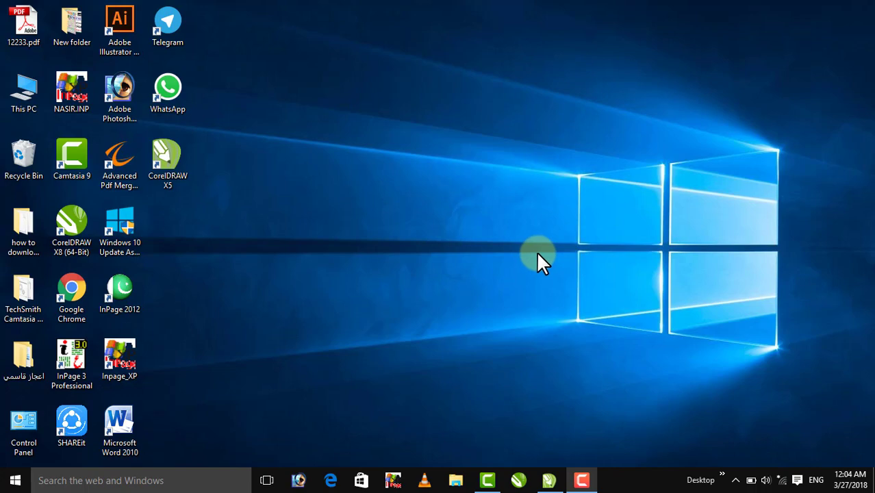
# Switch to the TUTORIAL.cdr drawing in CorelDRAW.
pyautogui.click(546, 478)
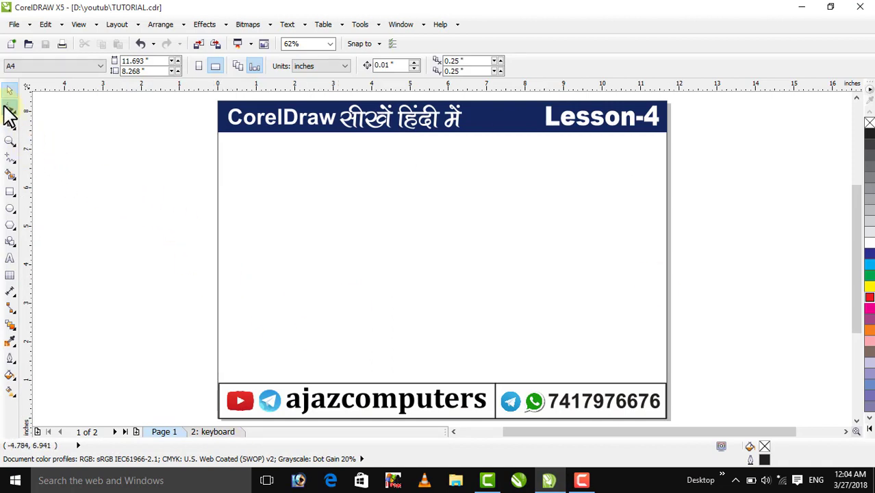
pyautogui.click(9, 112)
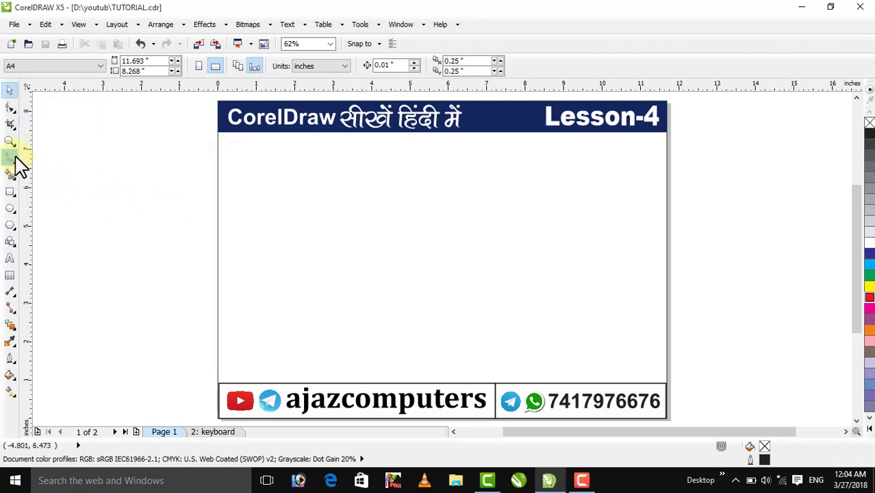
# Draw an upright rectangle about 2.7 by 4 inches in the left half of the page and select it.
pyautogui.click(10, 192)
pyautogui.moveTo(279, 185); pyautogui.dragTo(382, 338)
pyautogui.click(10, 90)
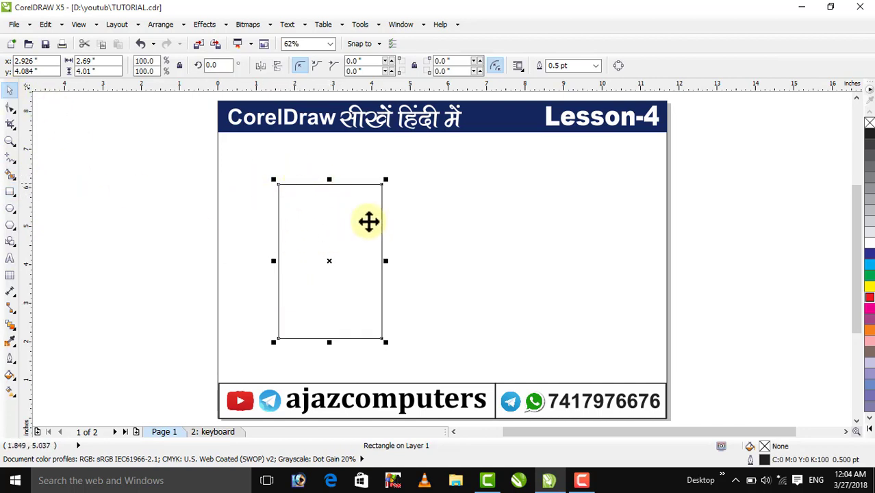
pyautogui.click(173, 161)
pyautogui.click(353, 237)
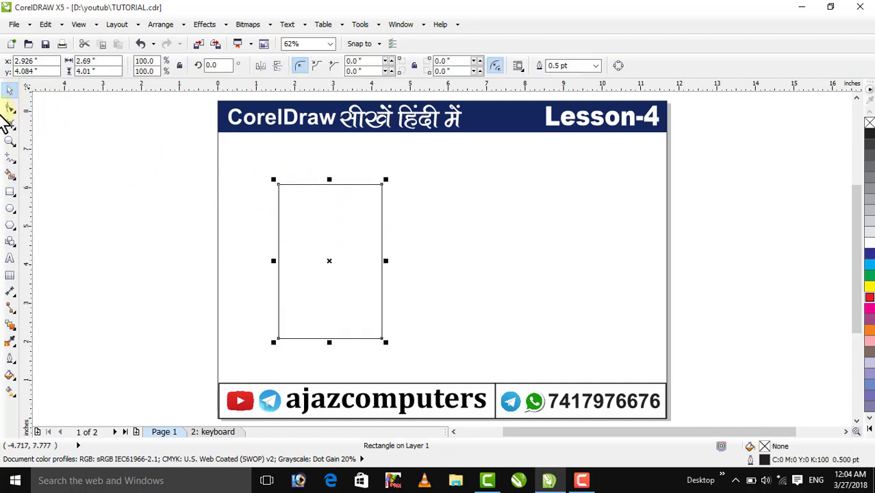
# Round all four corners of the rectangle with the Shape tool, to a radius of about 0.64 inches.
pyautogui.click(9, 107)
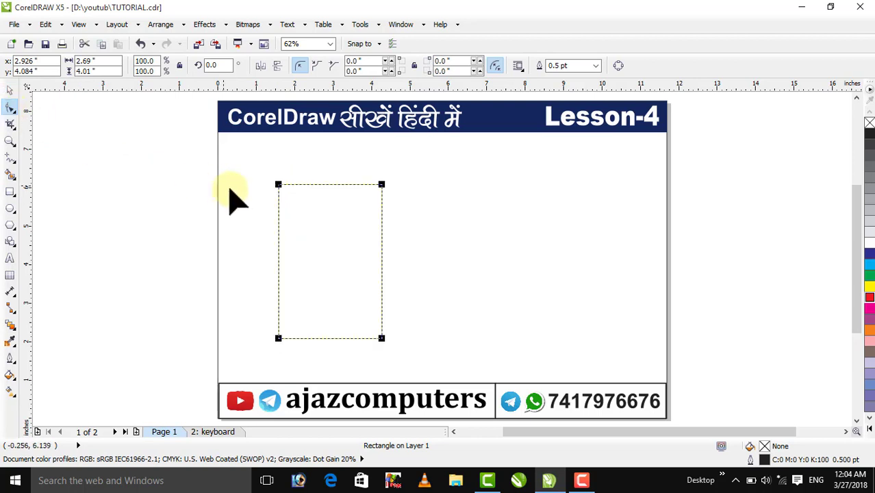
pyautogui.click(280, 186)
pyautogui.moveTo(290, 187); pyautogui.dragTo(279, 172)
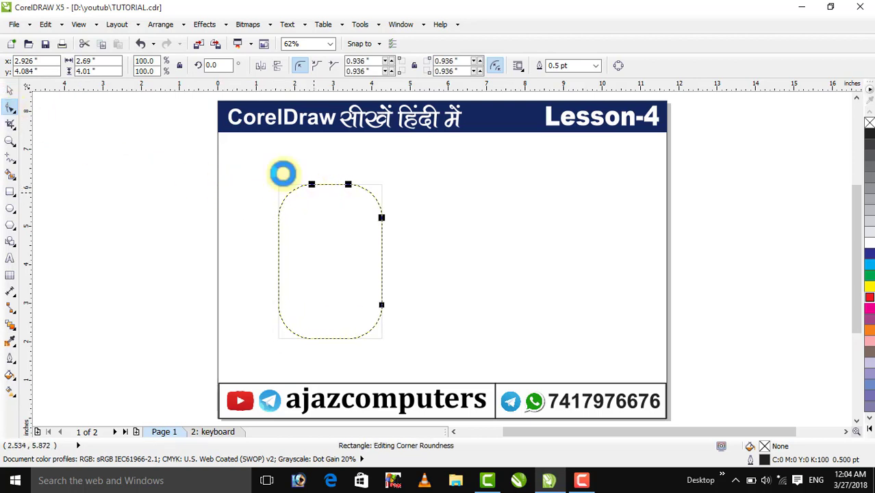
# Try the scalloped corner style on the rectangle, followed by the chamfered style.
pyautogui.click(316, 67)
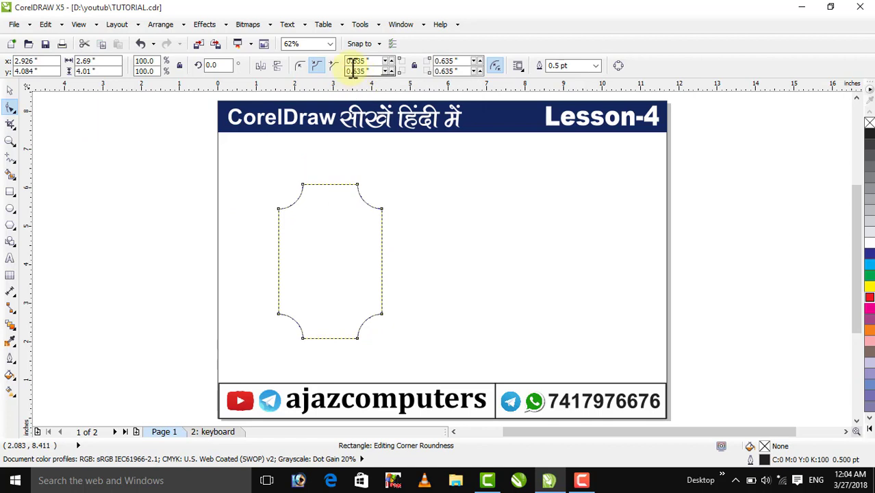
pyautogui.click(334, 69)
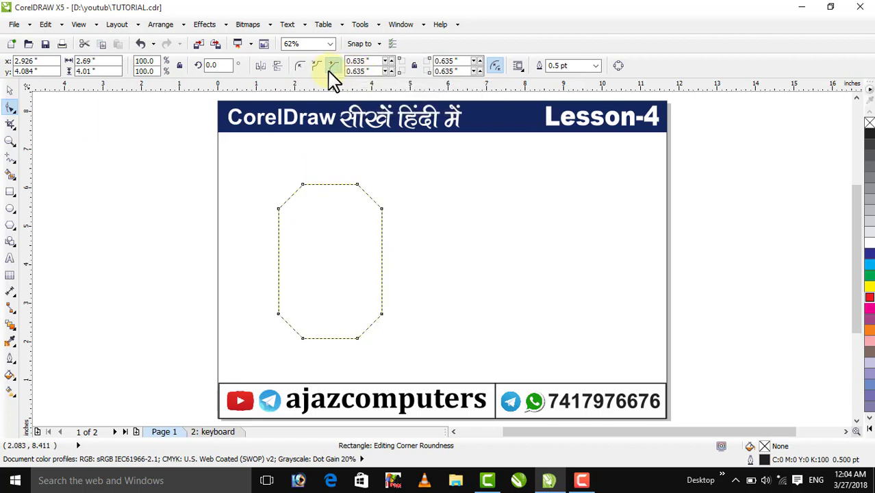
pyautogui.click(10, 94)
pyautogui.click(181, 190)
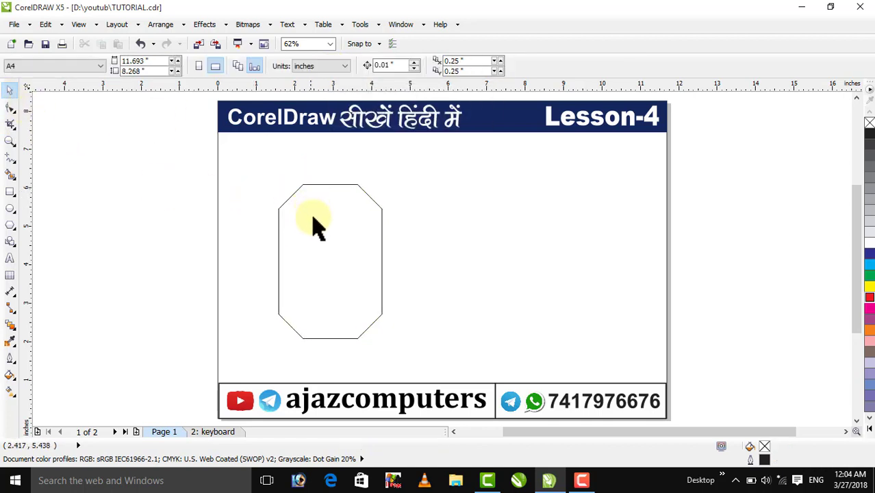
# Look up the Convert To Curves command for the chamfered rectangle, and delete the rectangle.
pyautogui.click(278, 212)
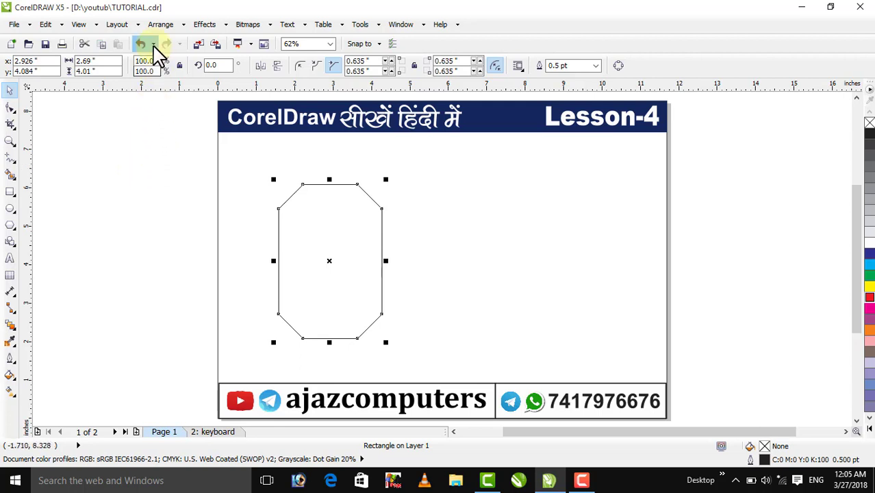
pyautogui.click(158, 26)
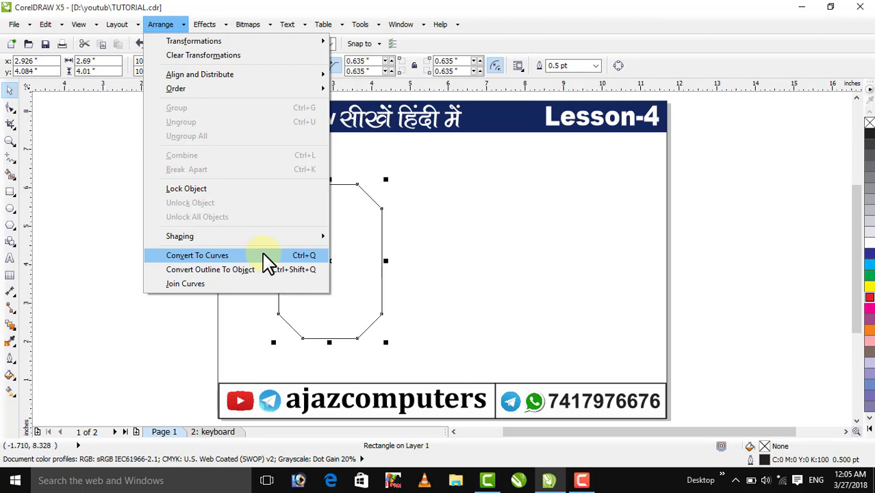
pyautogui.click(107, 166)
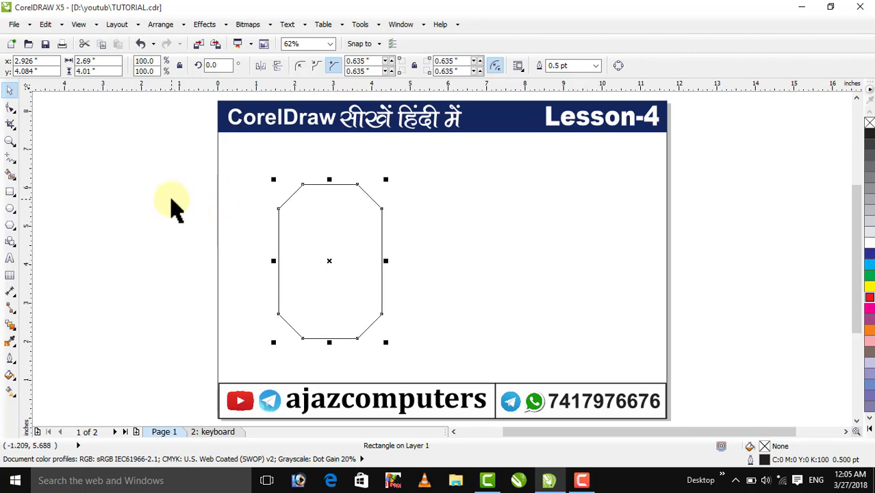
pyautogui.press('Delete')
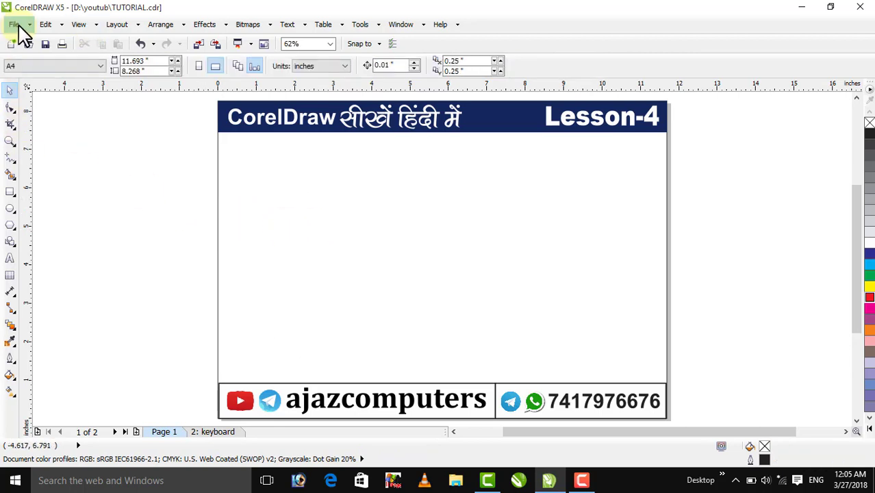
# Create a new blank A4 portrait document with the default settings.
pyautogui.click(13, 25)
pyautogui.press('Escape')
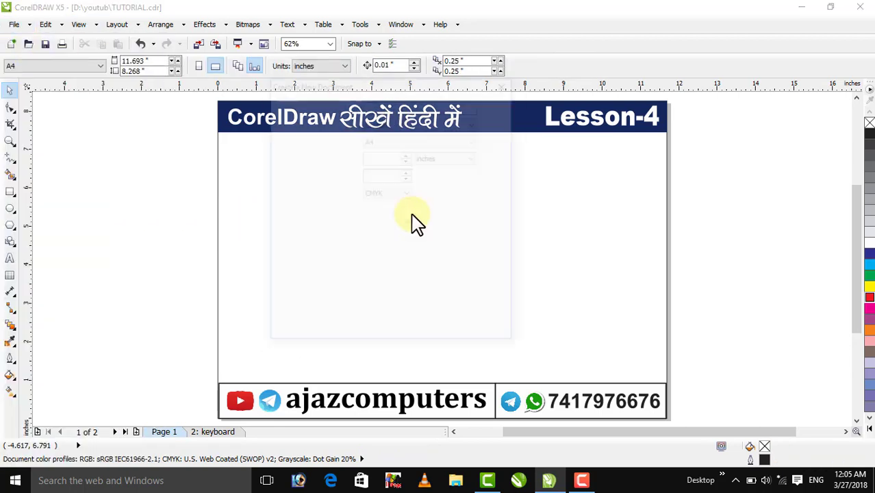
pyautogui.click(390, 334)
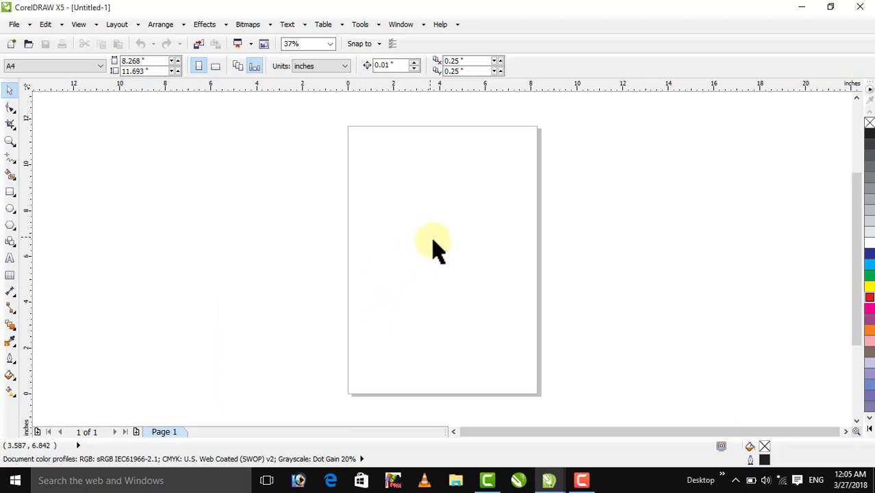
# Add a rectangle matching the page size and fill it with pale lavender (C:20 M:20 Y:0 K:0).
pyautogui.doubleClick(10, 193)
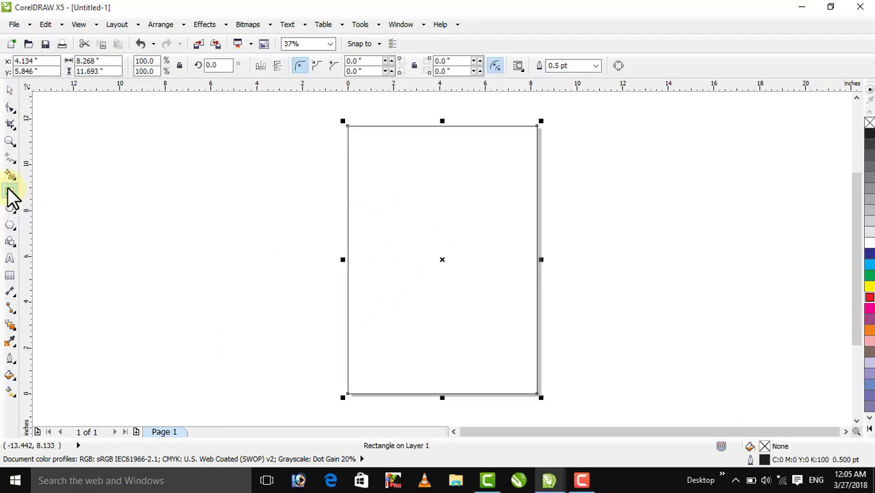
pyautogui.click(8, 92)
pyautogui.click(369, 314)
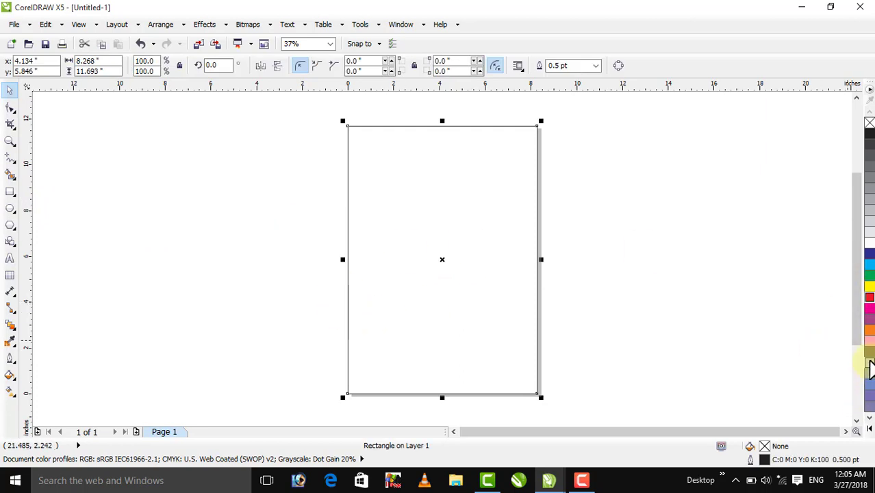
pyautogui.click(869, 366)
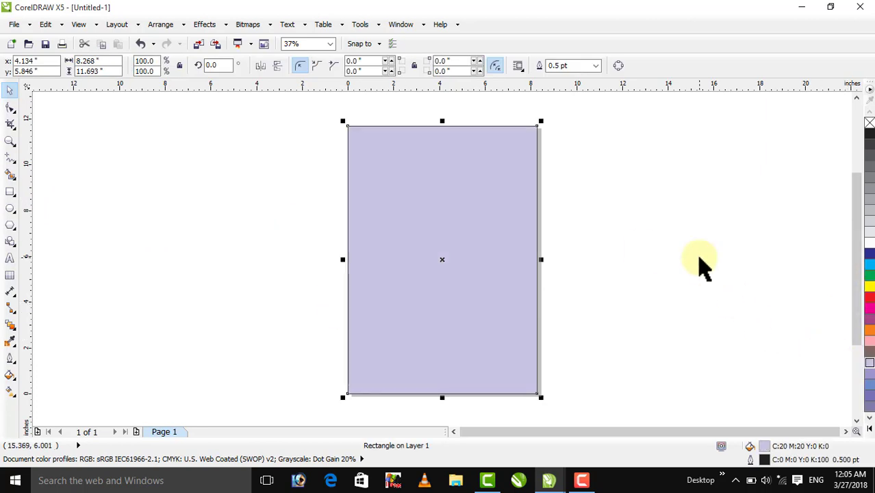
pyautogui.click(699, 269)
# Copy the lavender rectangle as a band about 2 inches tall along the page's top edge and fill it white.
pyautogui.click(469, 273)
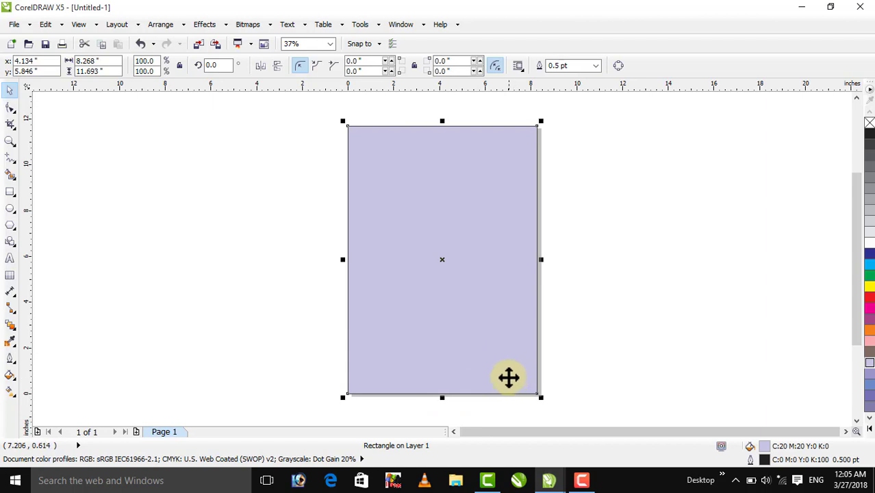
pyautogui.moveTo(445, 395); pyautogui.dragTo(455, 173)
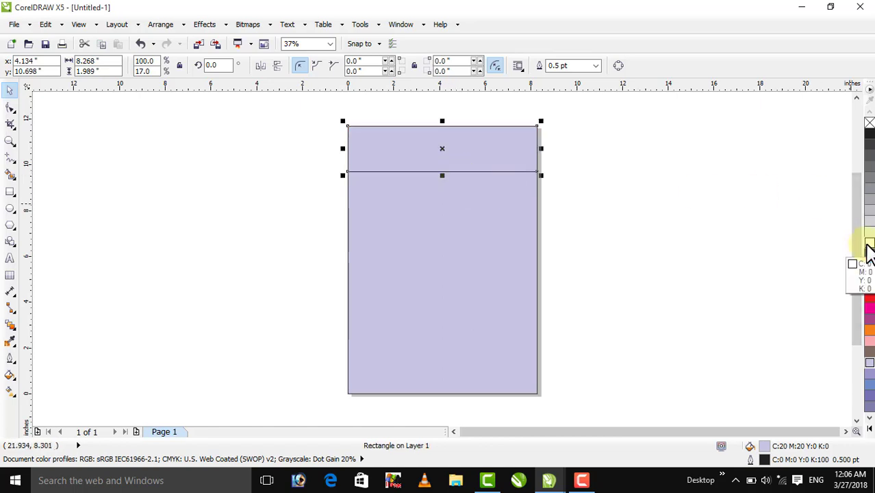
pyautogui.click(868, 245)
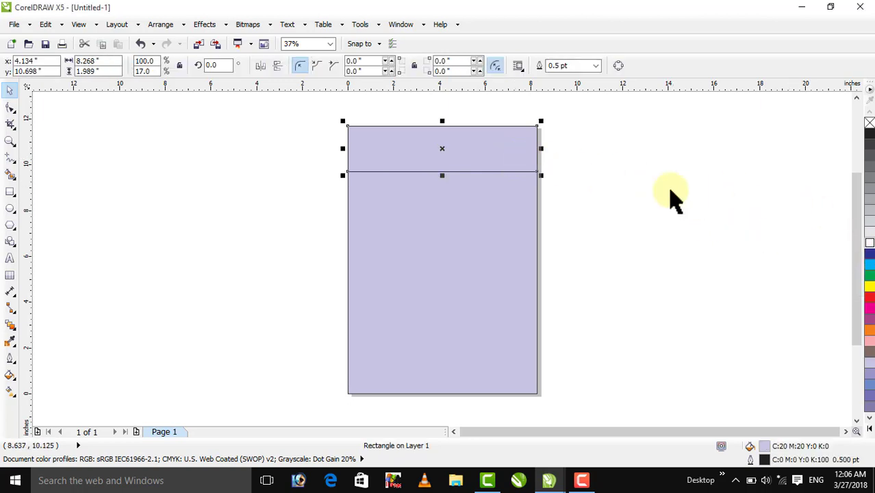
pyautogui.click(869, 243)
pyautogui.click(591, 191)
pyautogui.click(429, 156)
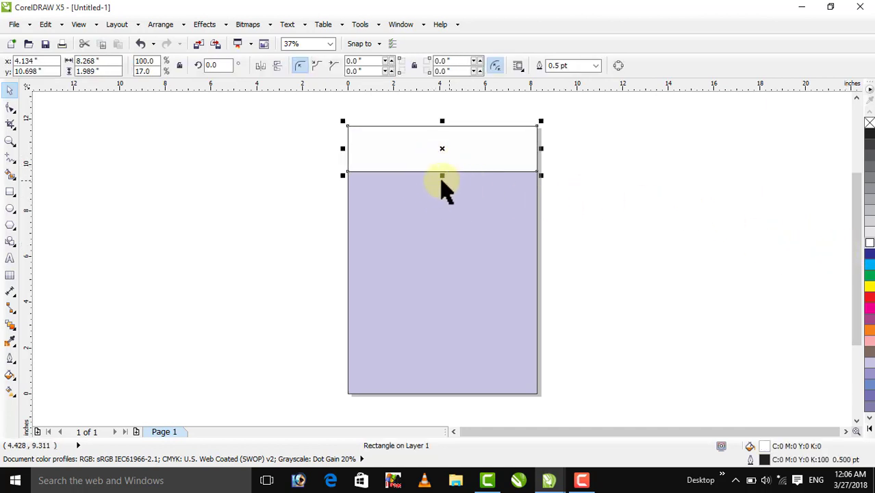
pyautogui.click(619, 170)
# Convert the white band at the top of the page to curves.
pyautogui.click(479, 145)
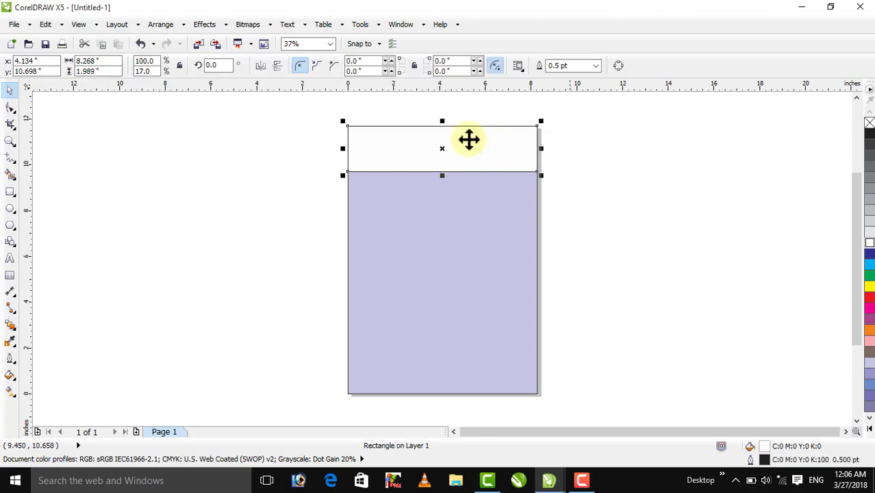
pyautogui.click(165, 26)
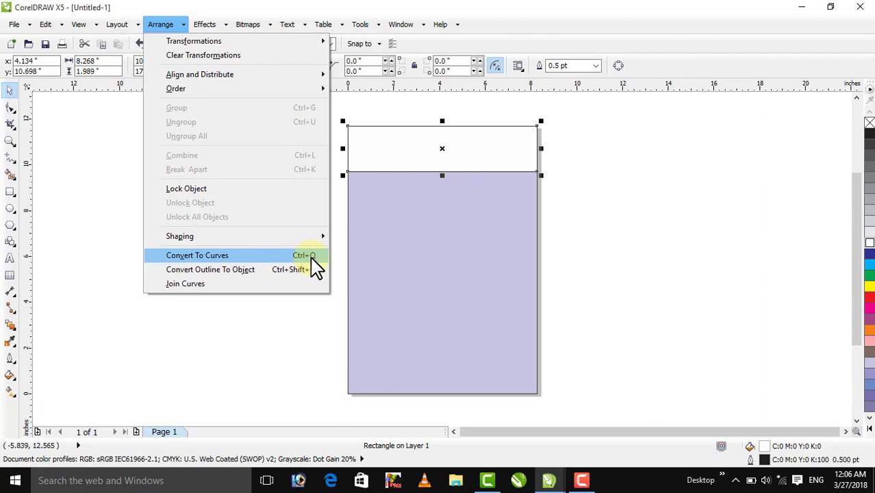
pyautogui.click(737, 202)
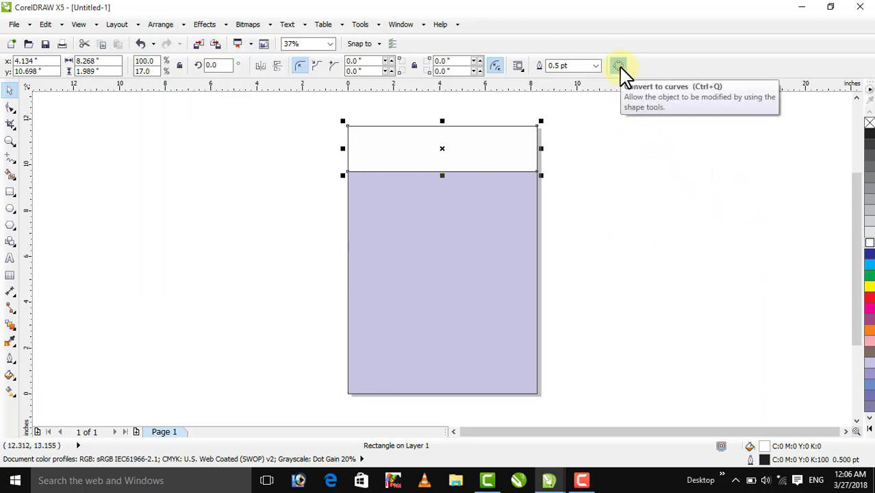
pyautogui.click(602, 169)
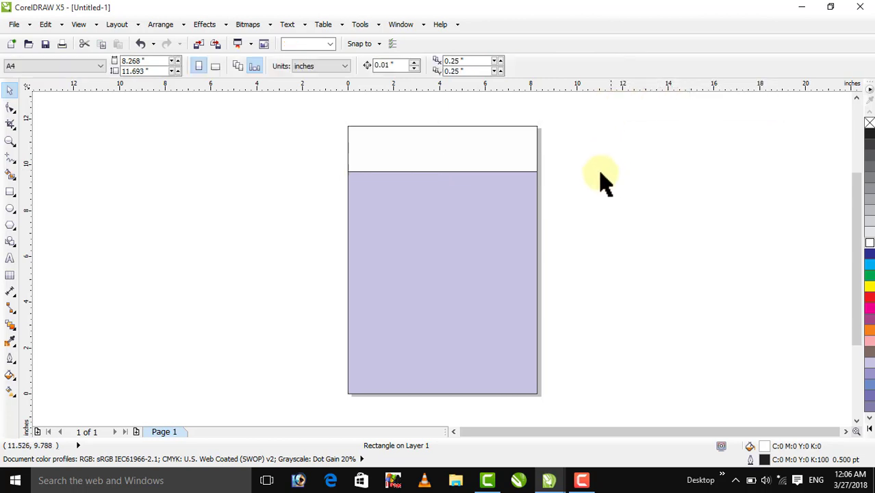
pyautogui.click(505, 154)
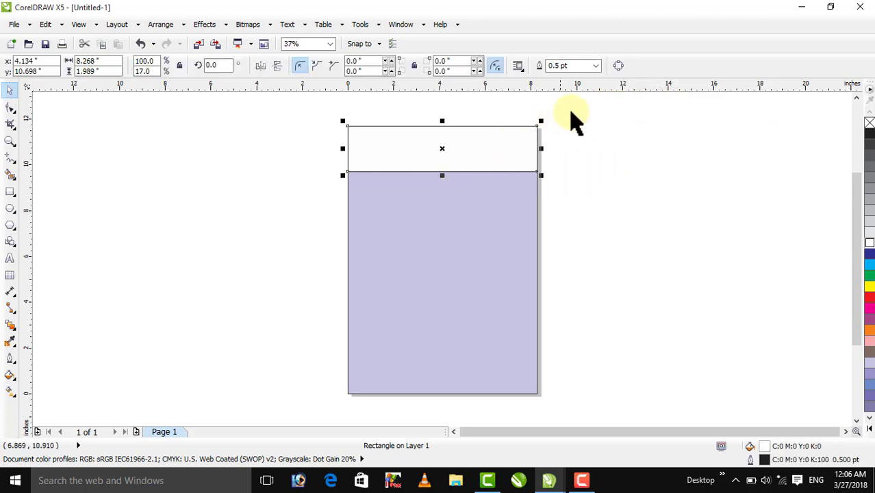
pyautogui.click(620, 67)
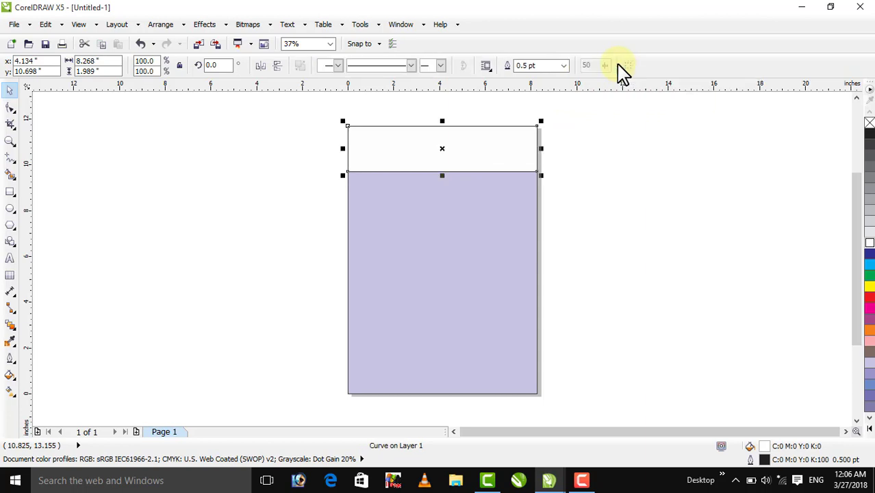
pyautogui.click(620, 153)
# Examine the four corner nodes of the white band at the page's upper edge with the Shape tool.
pyautogui.click(451, 158)
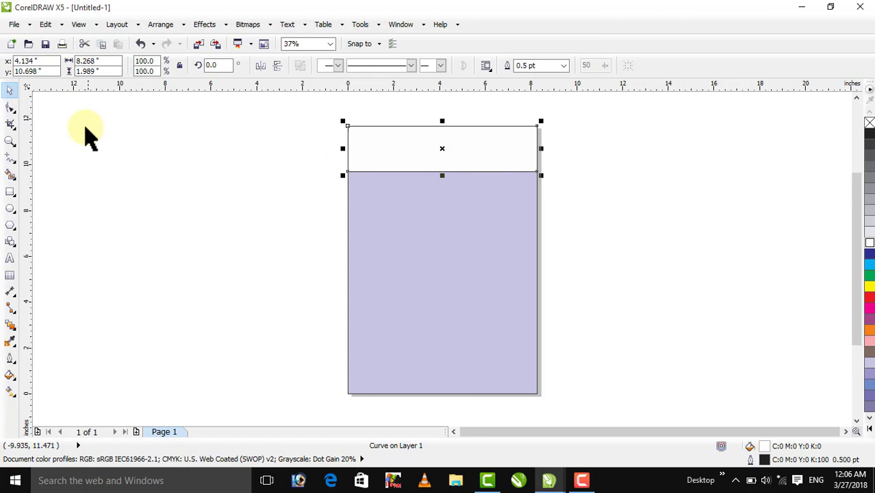
pyautogui.click(11, 109)
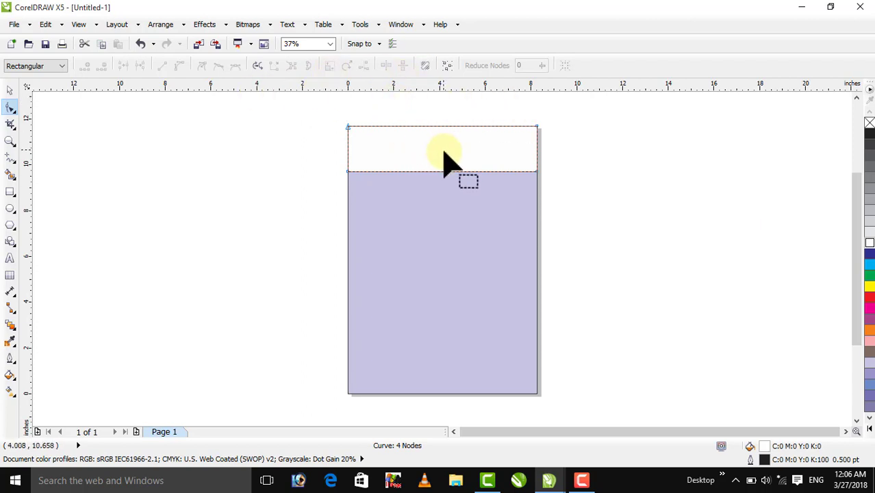
pyautogui.click(437, 171)
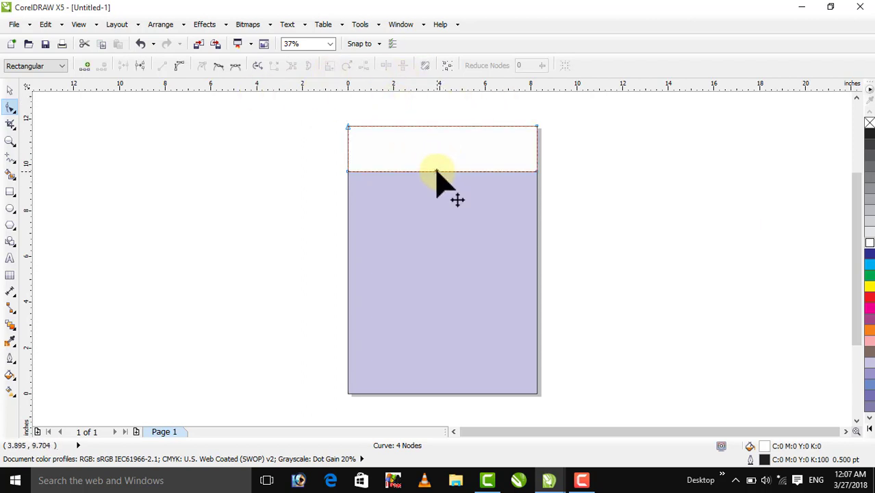
pyautogui.click(10, 140)
pyautogui.moveTo(326, 113); pyautogui.dragTo(562, 204)
pyautogui.click(10, 90)
pyautogui.click(136, 110)
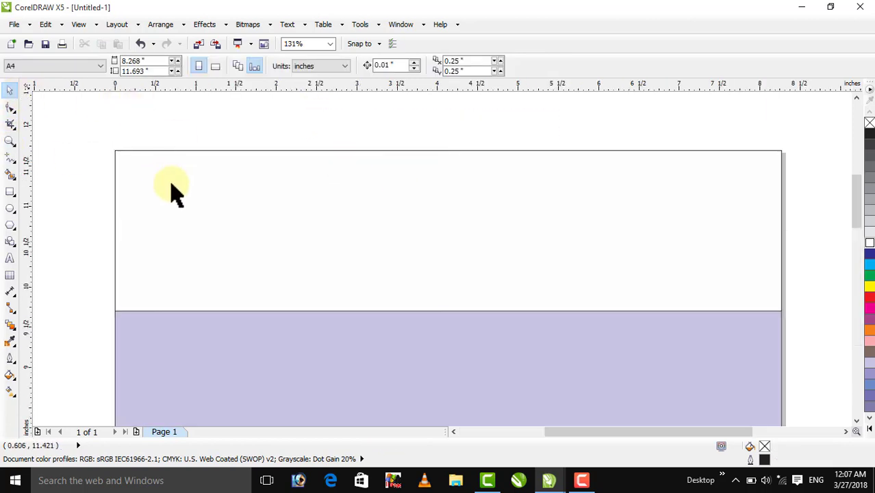
pyautogui.click(167, 182)
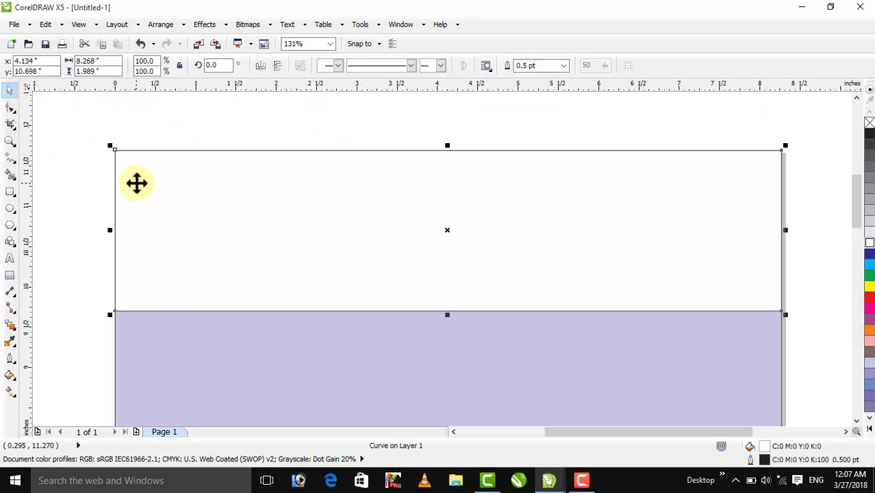
pyautogui.click(10, 108)
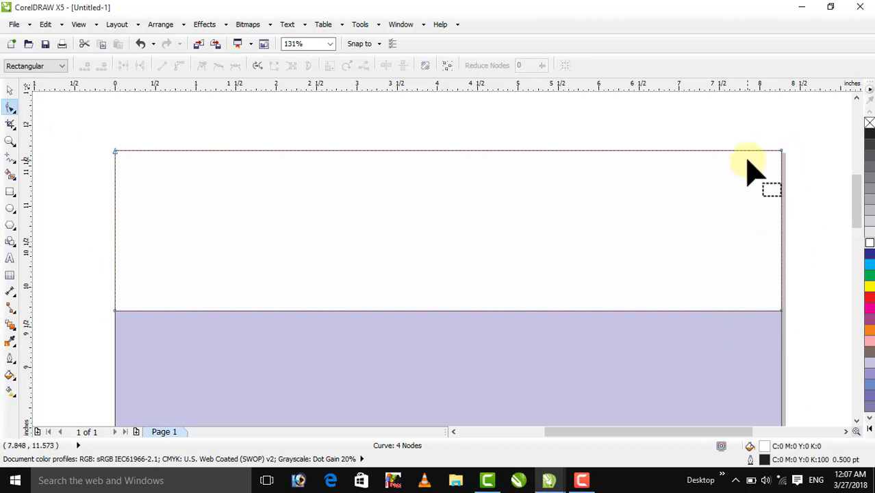
pyautogui.moveTo(765, 134); pyautogui.dragTo(801, 171)
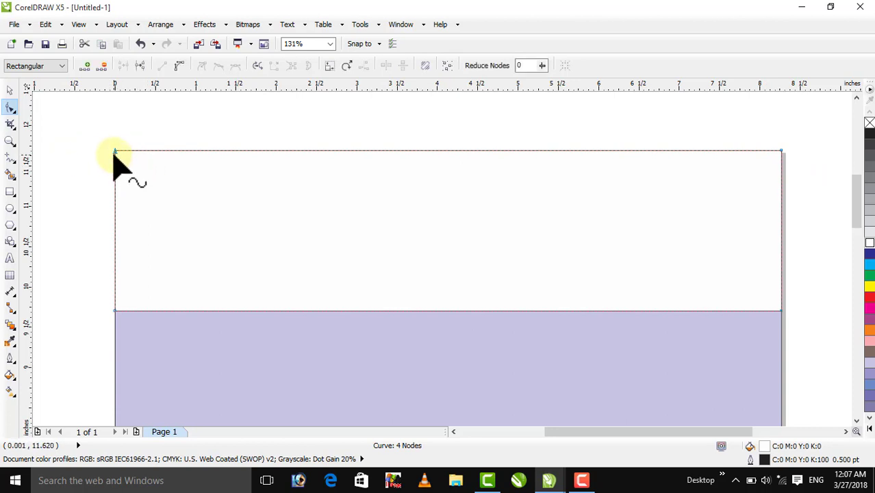
pyautogui.click(307, 119)
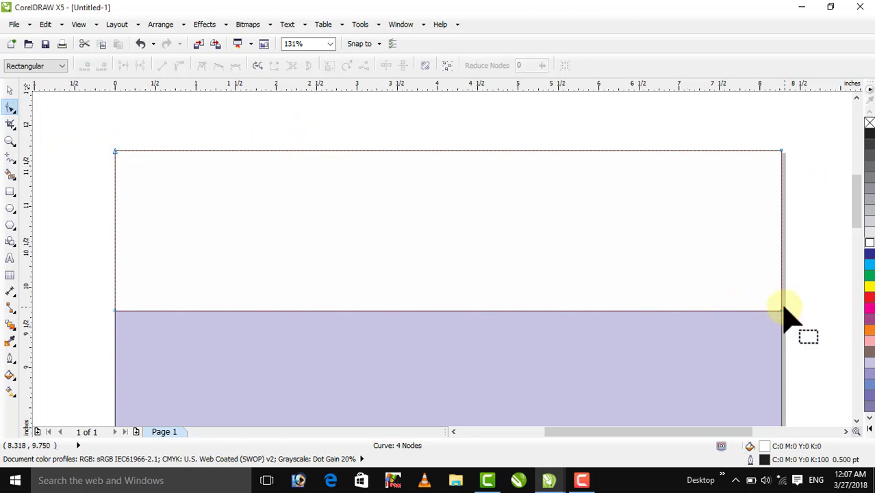
# Try deleting the white band's upper-right corner node and undo the deletion.
pyautogui.doubleClick(781, 150)
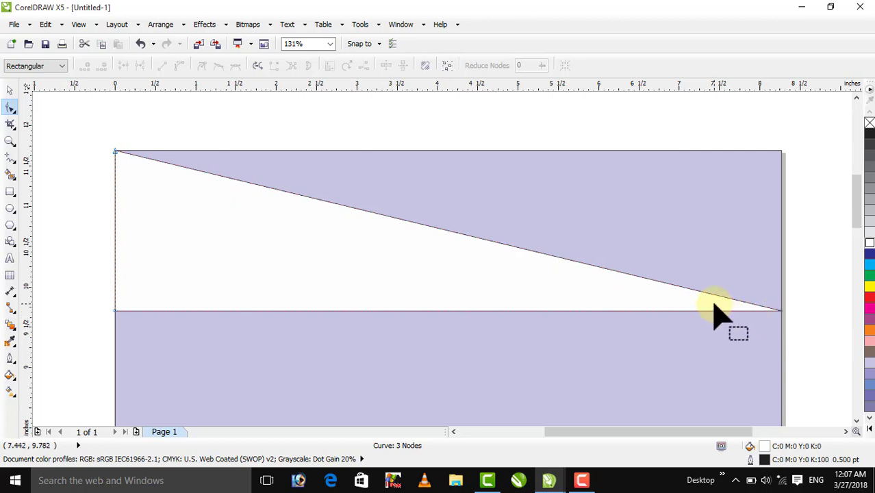
pyautogui.hotkey('ctrl', 'z')
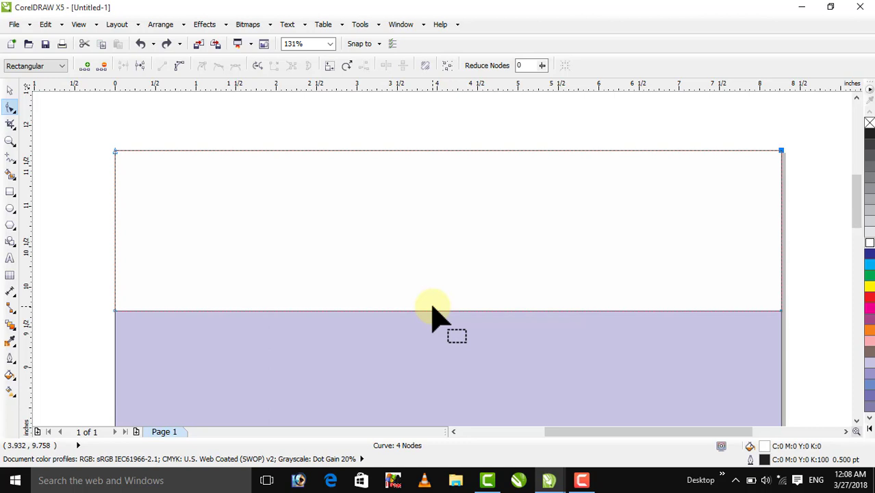
# Add a node at the middle of the white band's lower edge and pull it down about 1 inch into a V-shaped point.
pyautogui.press('F4')
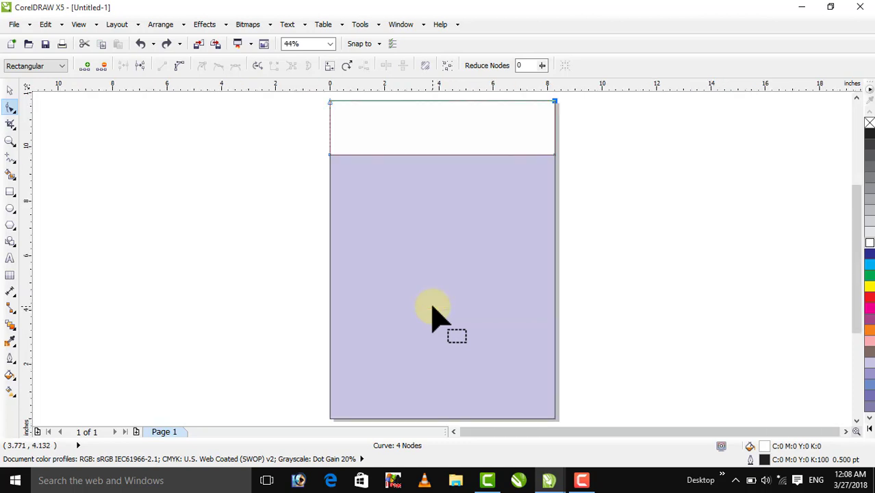
pyautogui.click(435, 156)
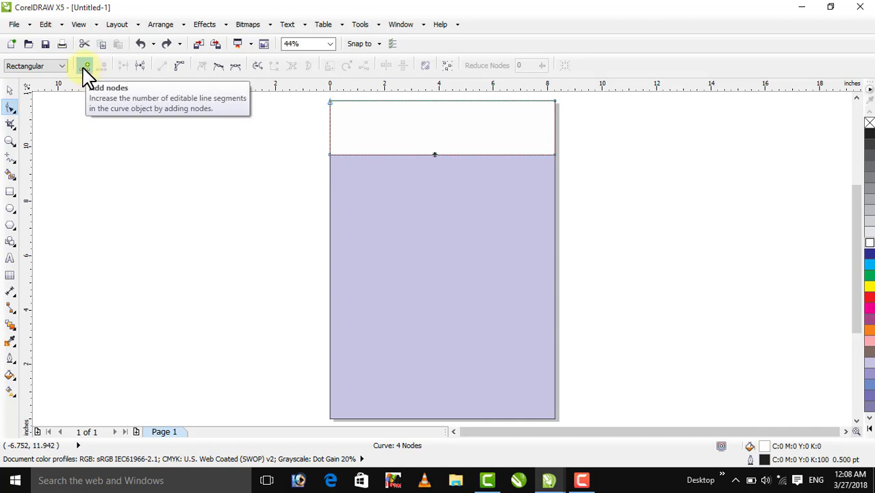
pyautogui.click(198, 126)
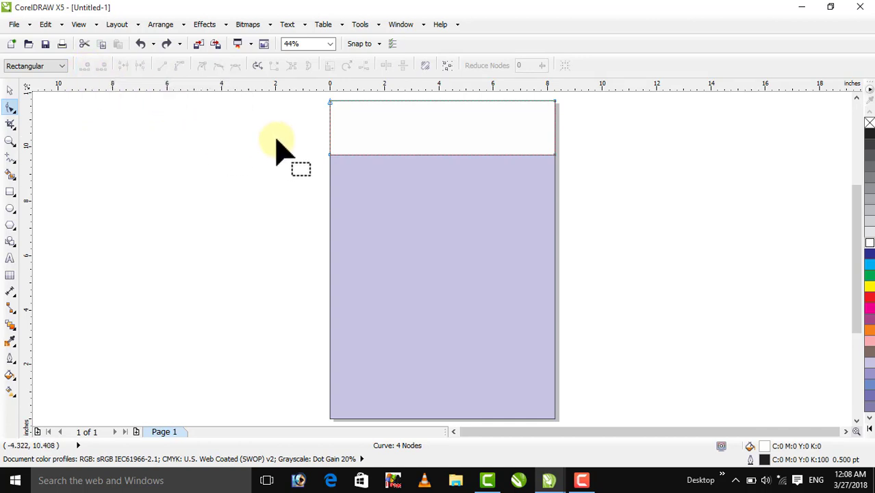
pyautogui.doubleClick(439, 154)
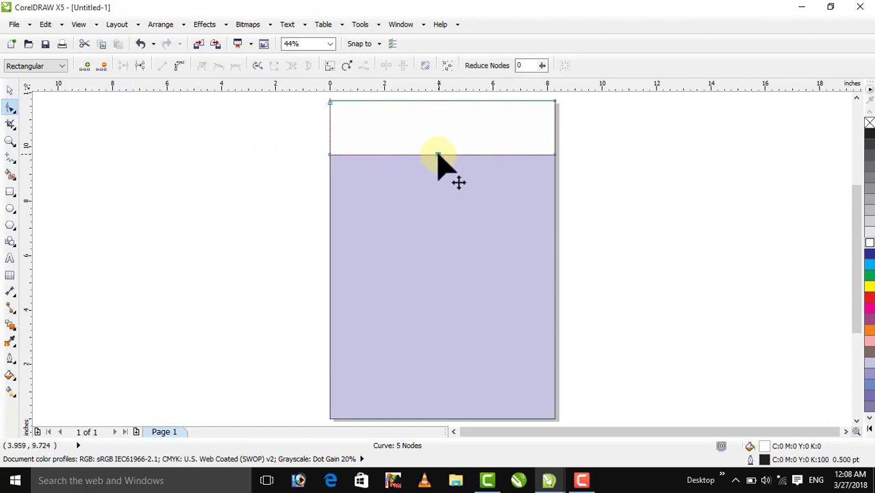
pyautogui.moveTo(436, 154); pyautogui.dragTo(443, 182)
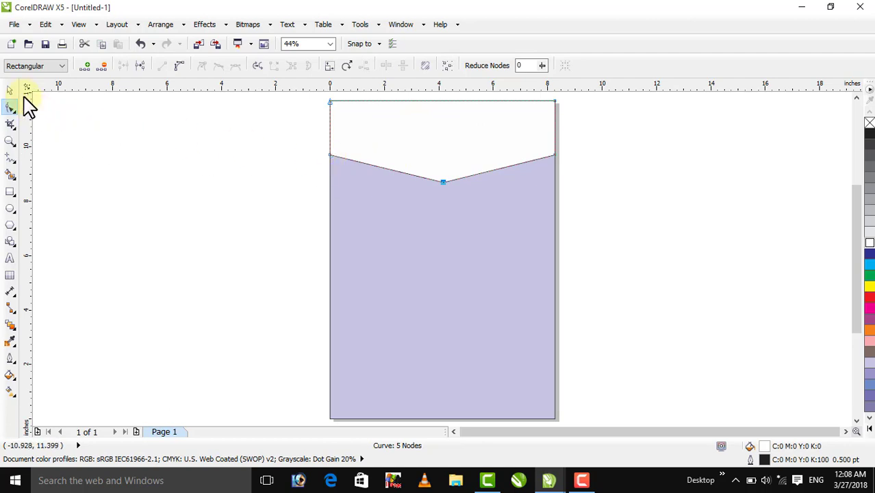
# Make a shorter copy of the V-shaped band, about 2.65 inches tall and aligned to its upper edge, and fill it blue (C:100 M:100 Y:0 K:0).
pyautogui.click(10, 90)
pyautogui.click(158, 140)
pyautogui.click(416, 169)
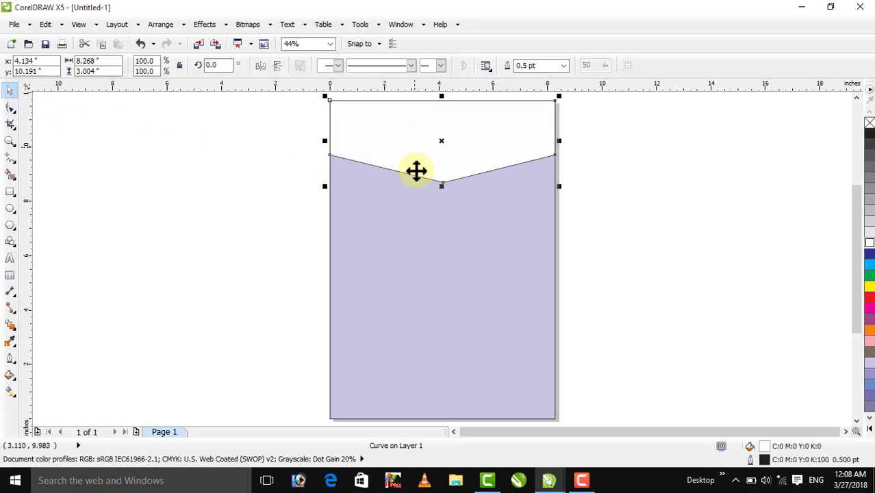
pyautogui.moveTo(440, 186); pyautogui.dragTo(441, 178)
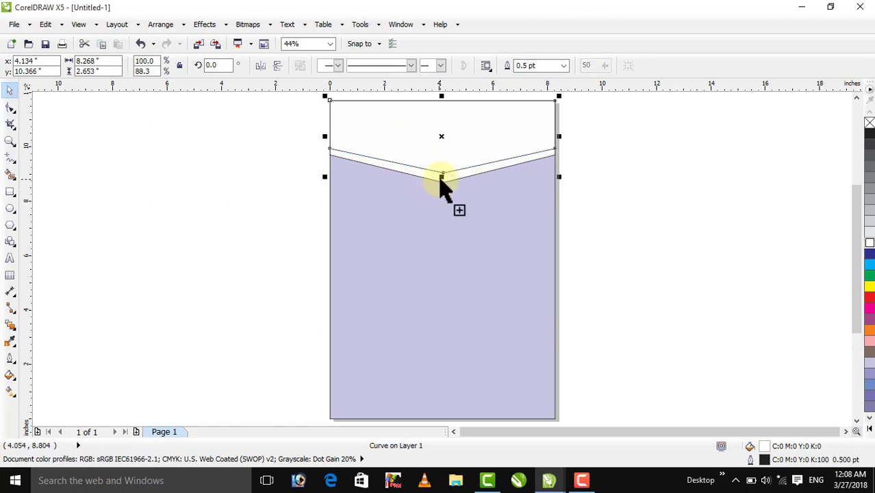
pyautogui.click(868, 253)
pyautogui.click(705, 187)
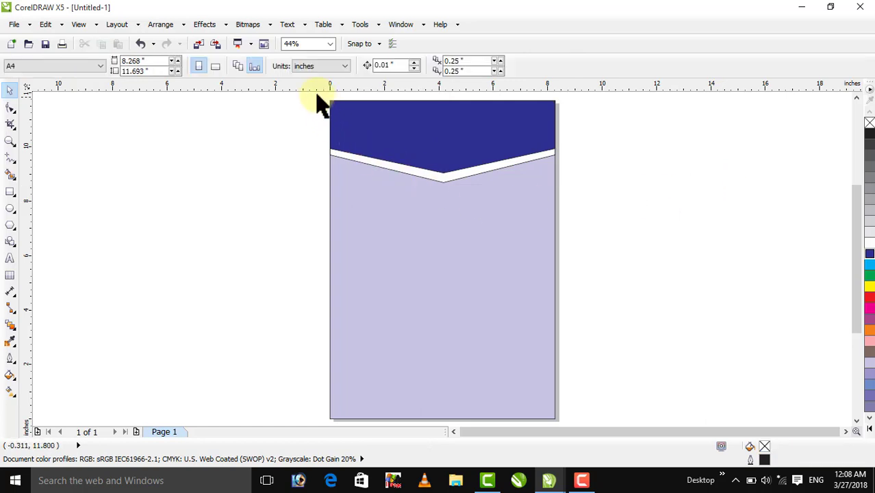
# Move the blue V-shaped copy off the page to its right side and remove its fill and outline.
pyautogui.moveTo(317, 96); pyautogui.dragTo(611, 222)
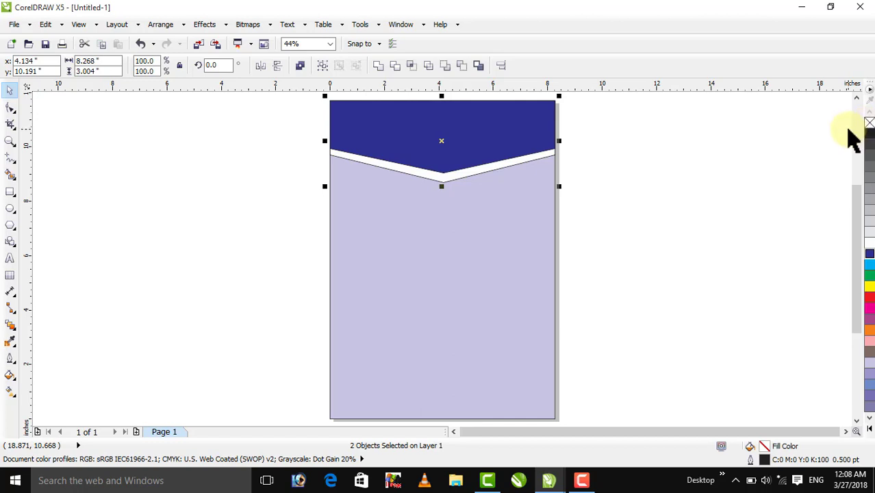
pyautogui.click(465, 152)
pyautogui.click(406, 140)
pyautogui.moveTo(406, 141); pyautogui.dragTo(660, 240)
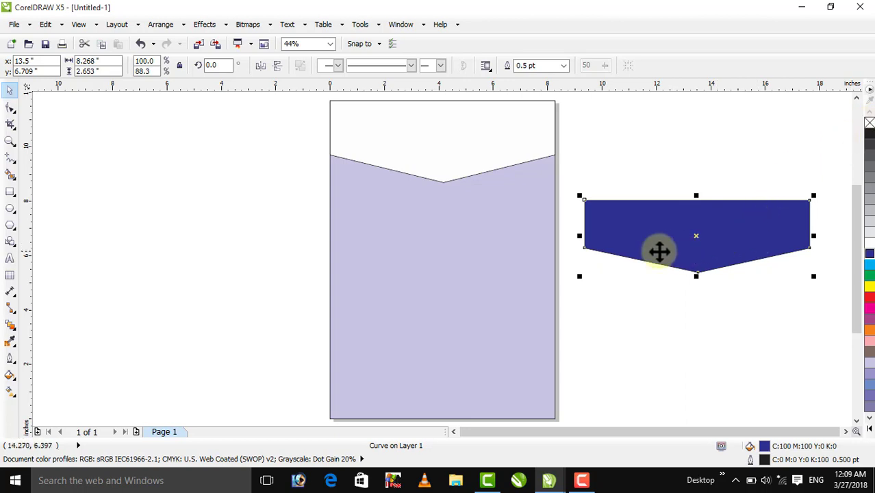
pyautogui.click(869, 123)
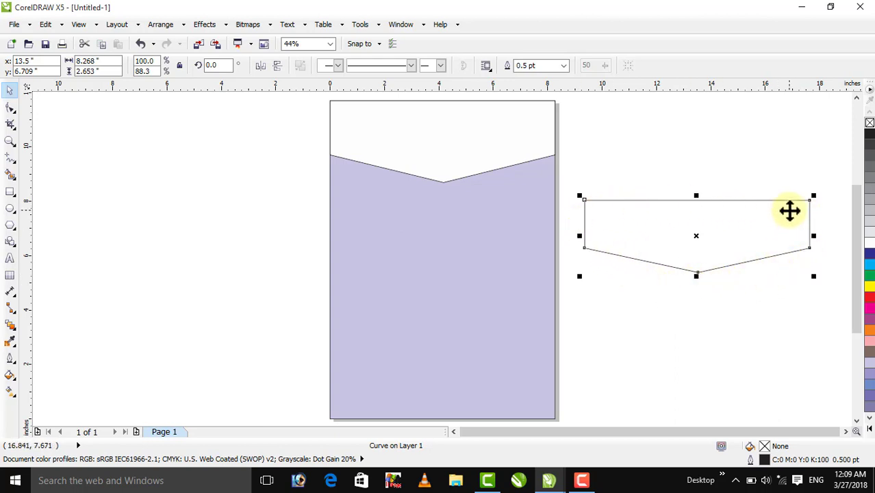
pyautogui.rightClick(868, 125)
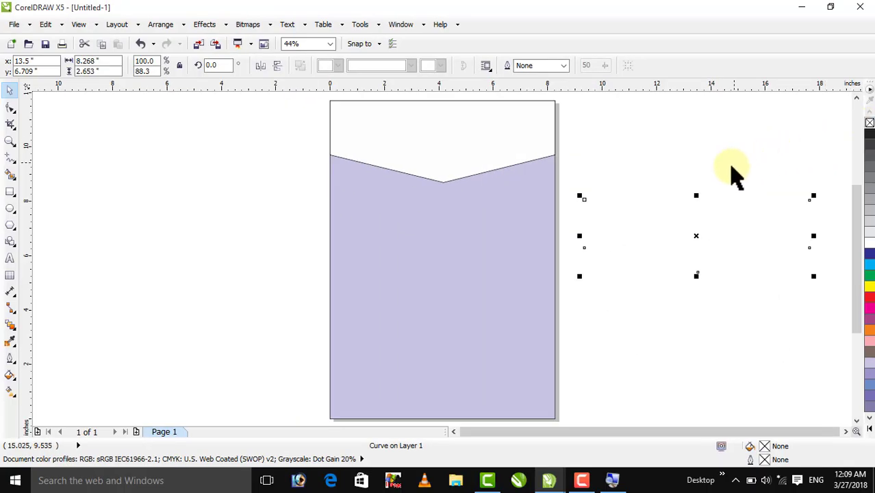
# Undo the outline removal, the fill removal and the move of the blue V-shaped copy.
pyautogui.hotkey('ctrl', 'z')
pyautogui.hotkey('ctrl', 'z')
pyautogui.hotkey('ctrl', 'z')
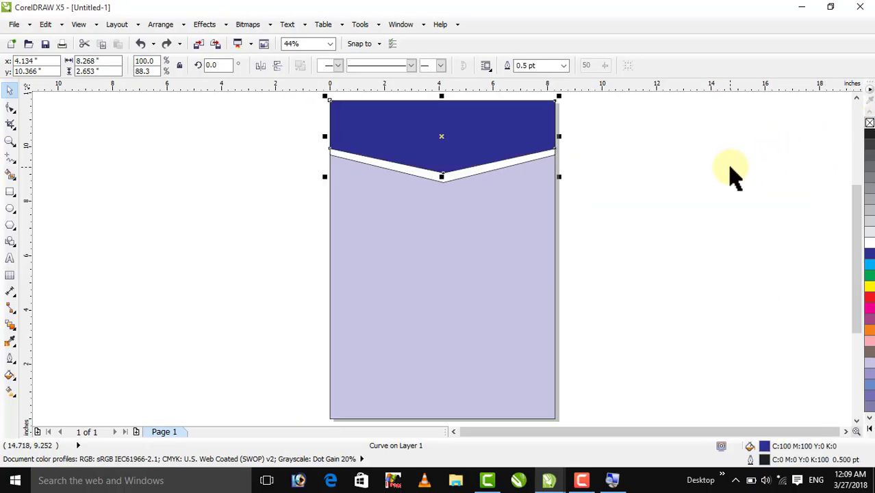
# Remove the outlines from the blue and white V-shaped header bands together.
pyautogui.click(691, 159)
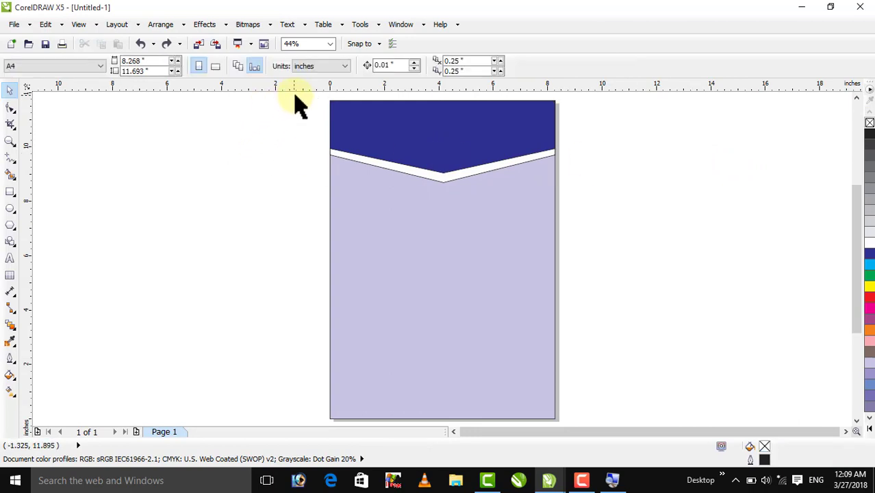
pyautogui.moveTo(295, 95); pyautogui.dragTo(582, 185)
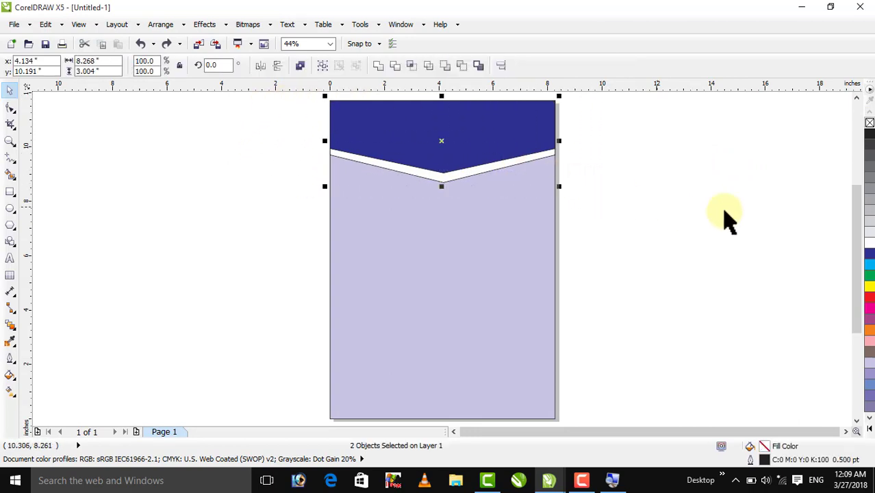
pyautogui.rightClick(869, 122)
pyautogui.click(635, 183)
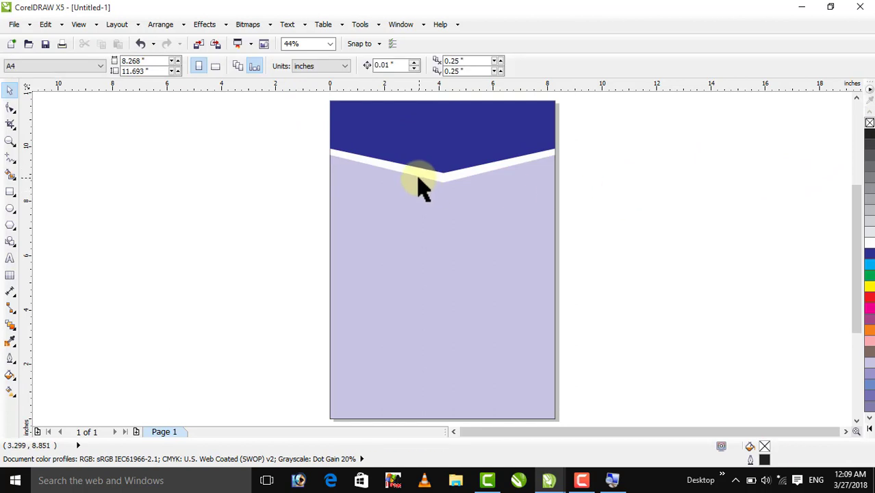
# Remove the outline from the lavender background rectangle.
pyautogui.click(401, 207)
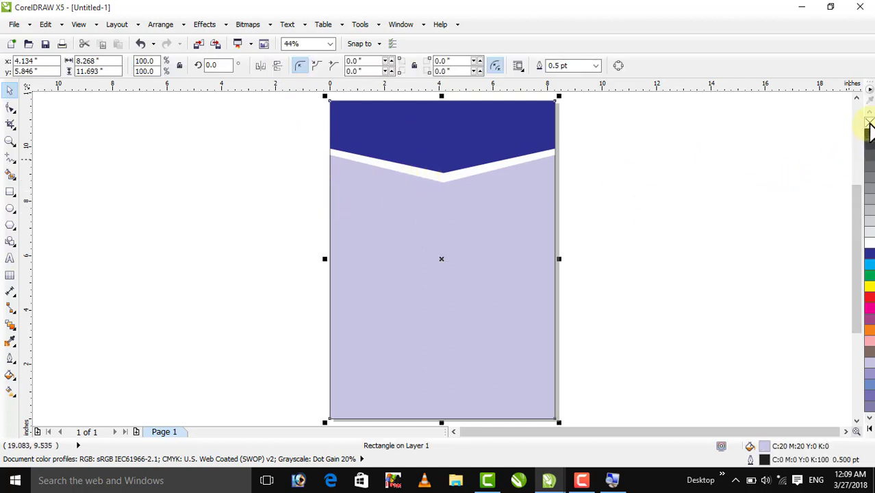
pyautogui.rightClick(870, 122)
pyautogui.click(719, 171)
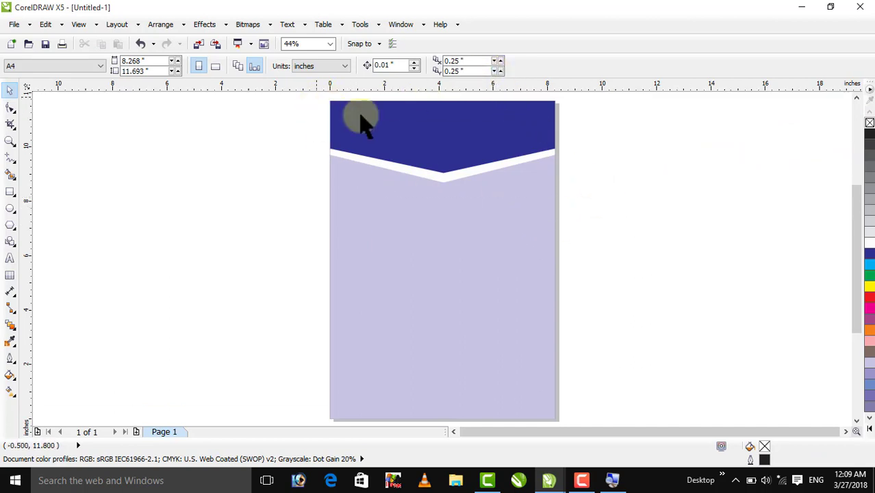
# Apply a black outline to the blue and white header bands and inspect their V-shaped edges up close.
pyautogui.moveTo(318, 92); pyautogui.dragTo(652, 206)
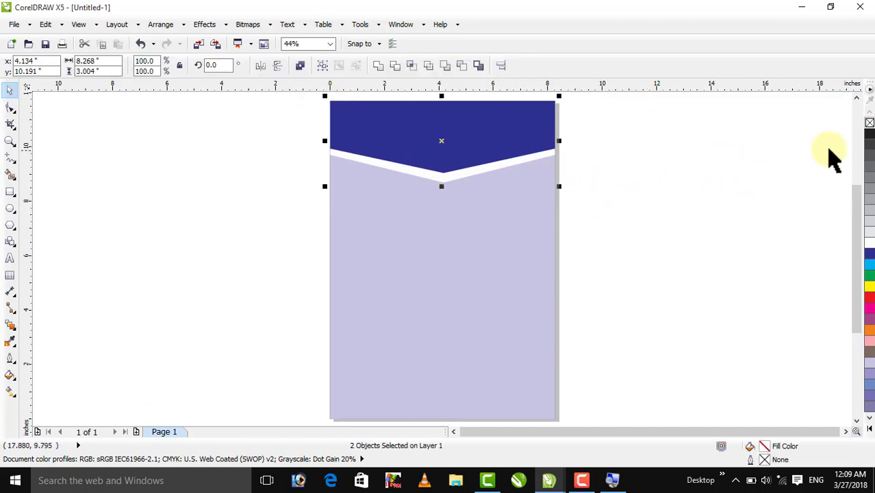
pyautogui.rightClick(869, 134)
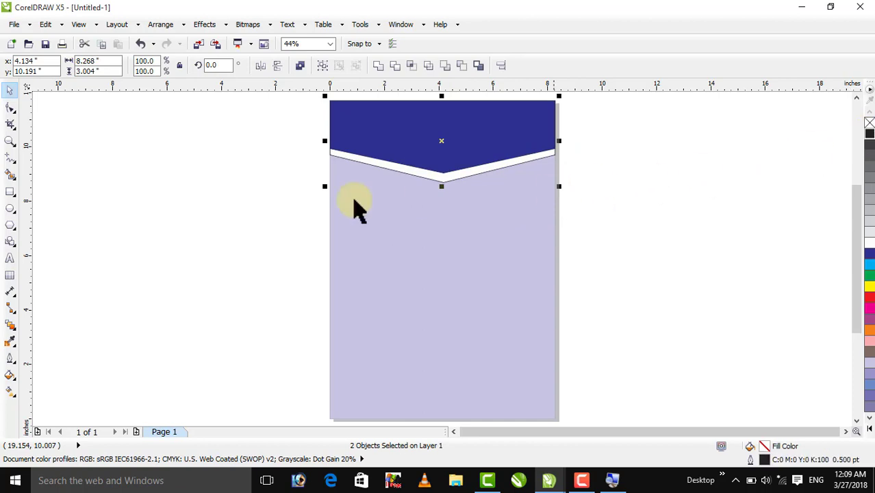
pyautogui.click(11, 141)
pyautogui.moveTo(293, 130); pyautogui.dragTo(586, 219)
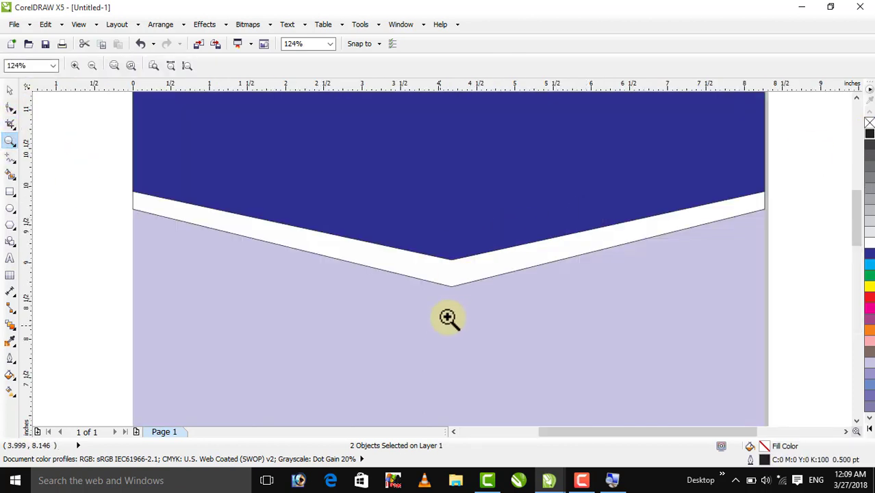
pyautogui.rightClick(185, 197)
pyautogui.click(11, 91)
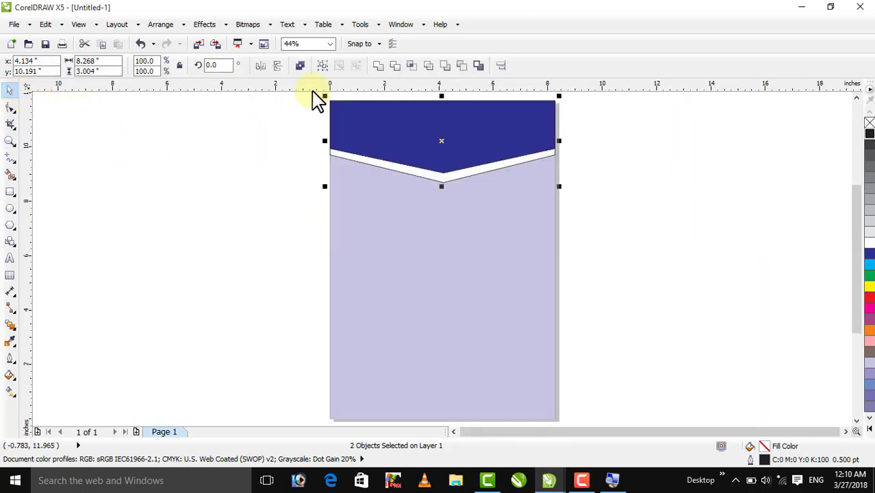
# Remove the outlines from all three objects on the page, both header bands and the lavender background.
pyautogui.moveTo(302, 98); pyautogui.dragTo(651, 408)
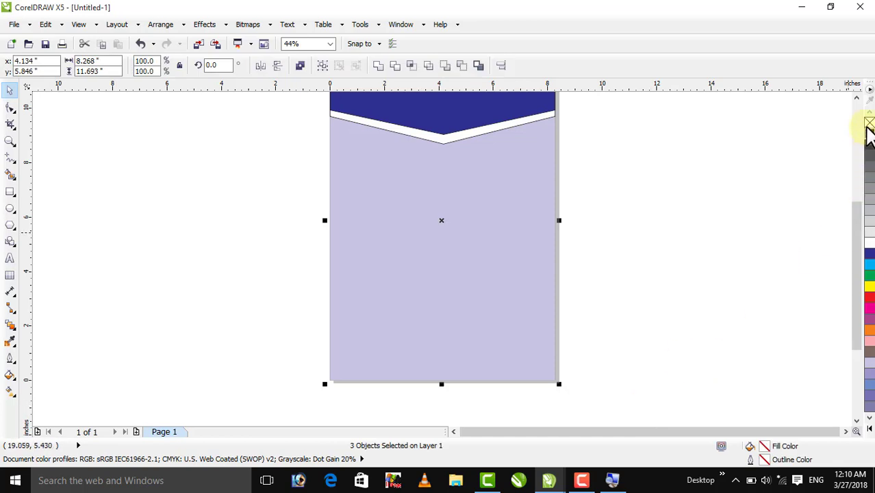
pyautogui.rightClick(869, 124)
pyautogui.click(621, 189)
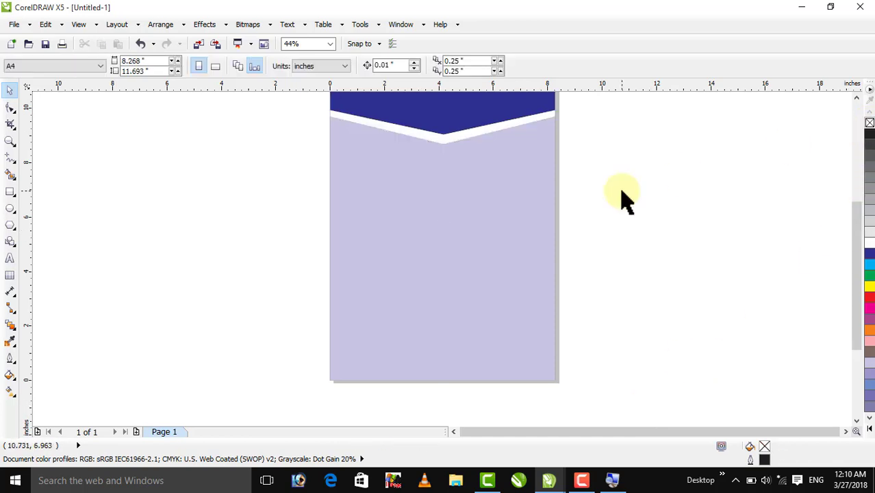
pyautogui.scroll(1, 532, 183)
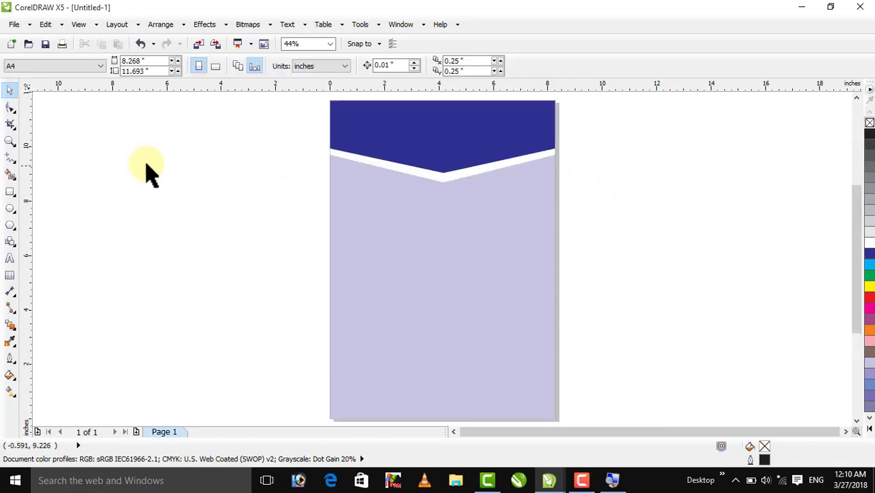
# Group the blue and white V-shaped header bands into one object.
pyautogui.click(10, 140)
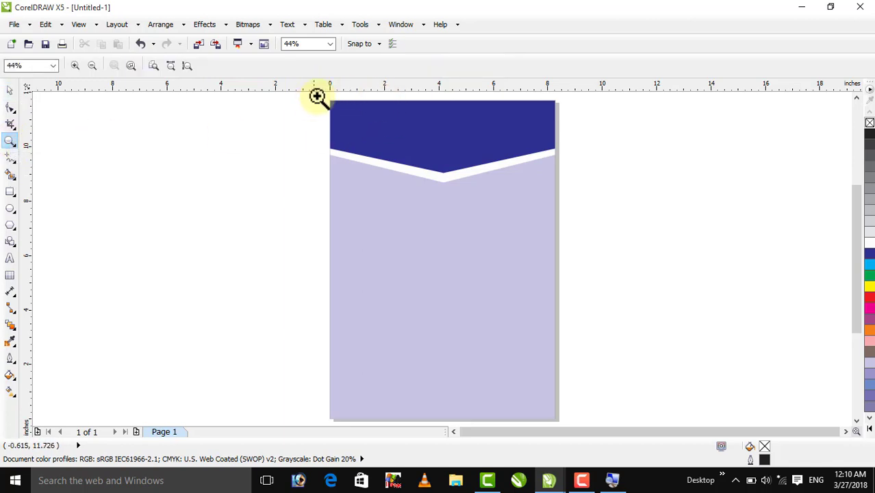
pyautogui.moveTo(319, 97); pyautogui.dragTo(584, 223)
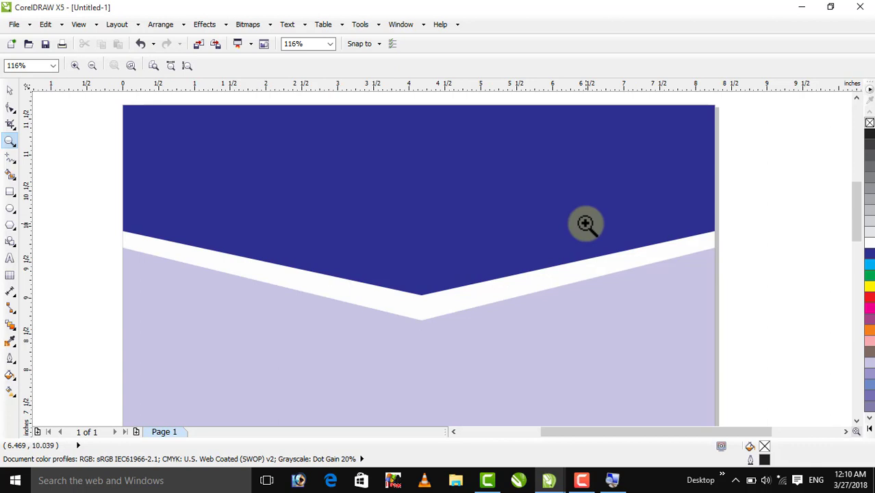
pyautogui.hotkey('shift', 'F4')
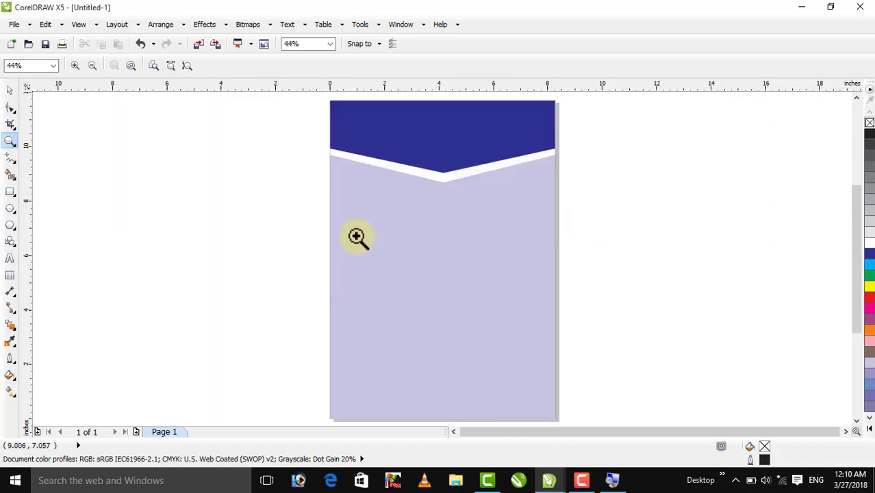
pyautogui.click(9, 90)
pyautogui.moveTo(321, 93); pyautogui.dragTo(596, 218)
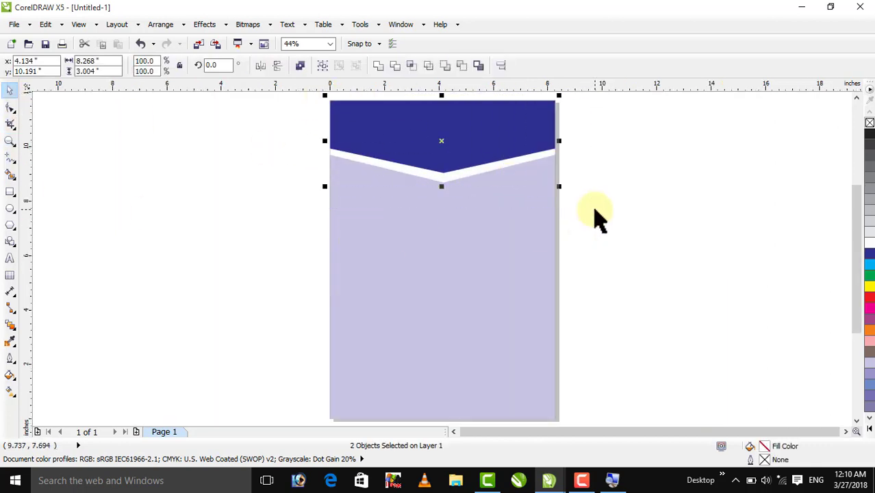
pyautogui.hotkey('ctrl', 'g')
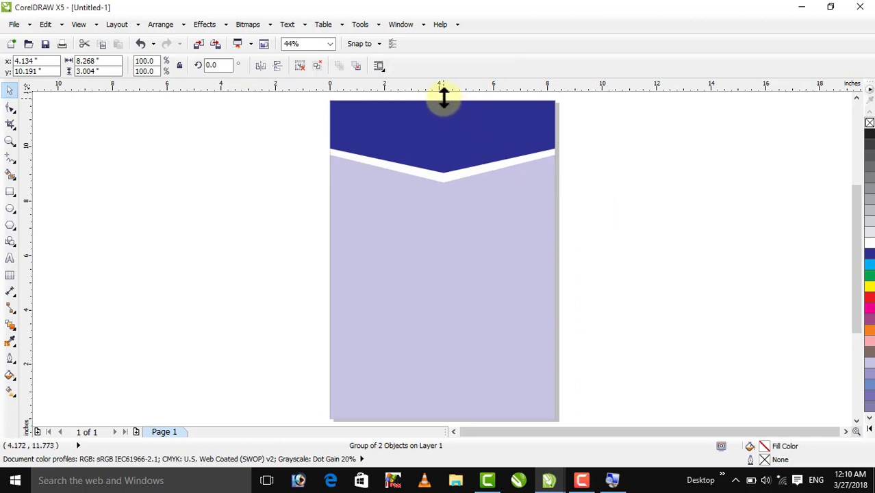
# Create a vertically mirrored copy of the header group and place it on the lower part of the page.
pyautogui.moveTo(443, 97); pyautogui.dragTo(444, 205)
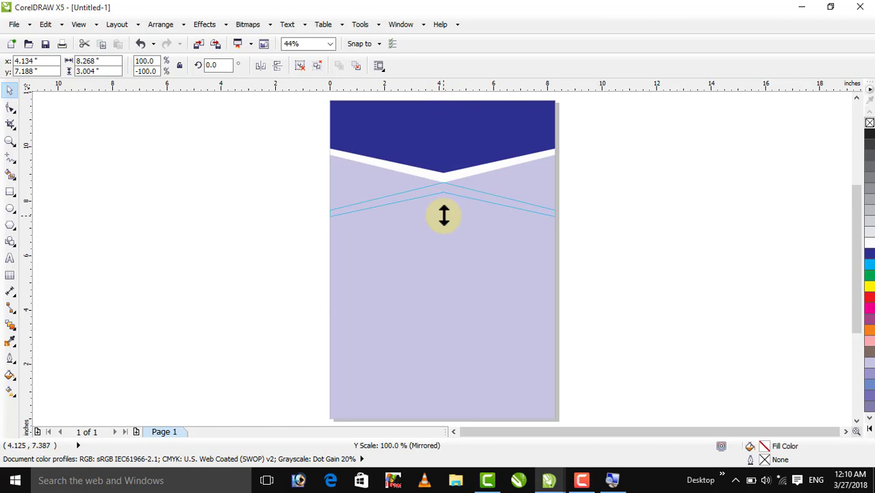
pyautogui.moveTo(444, 216); pyautogui.dragTo(471, 264)
pyautogui.keyDown('shift'); pyautogui.click(473, 248); pyautogui.keyUp('shift')
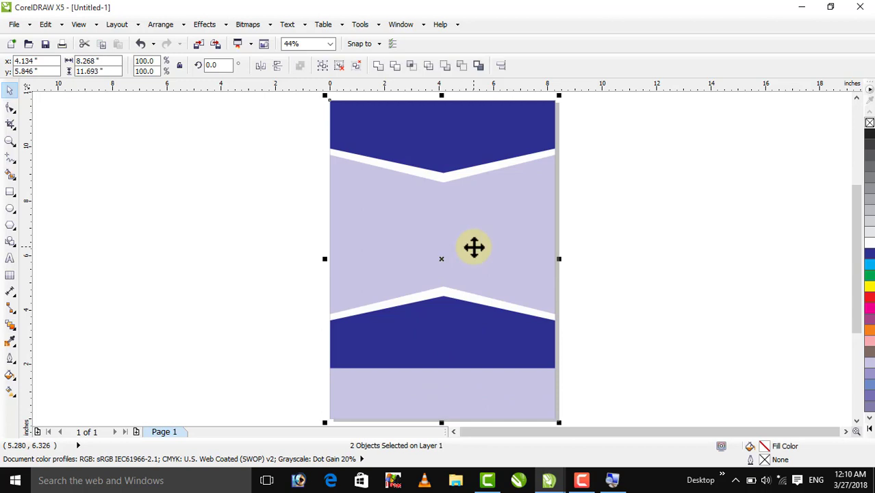
pyautogui.click(609, 274)
# Align the mirrored band group to the bottom edge of the lavender background rectangle.
pyautogui.click(520, 311)
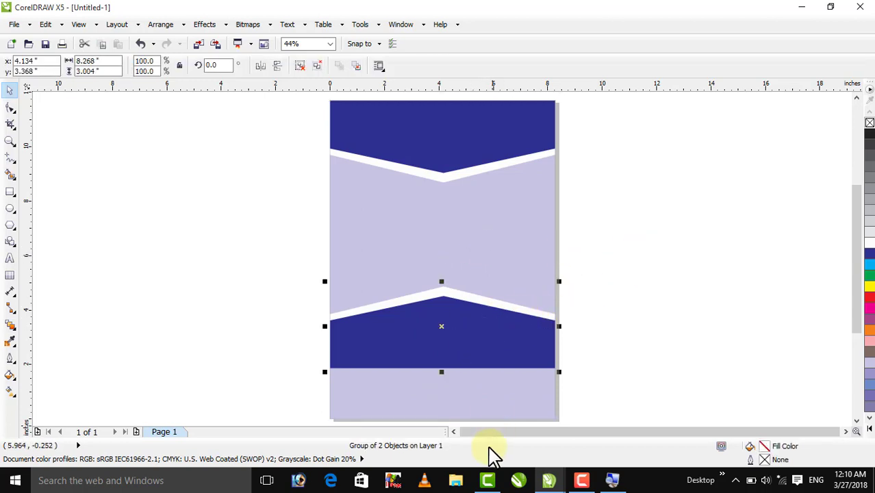
pyautogui.keyDown('shift'); pyautogui.click(504, 249); pyautogui.keyUp('shift')
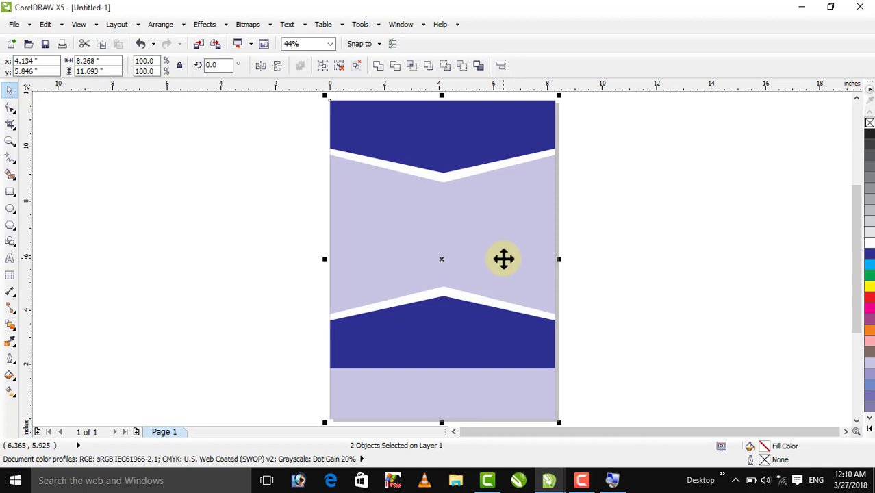
pyautogui.press('b')
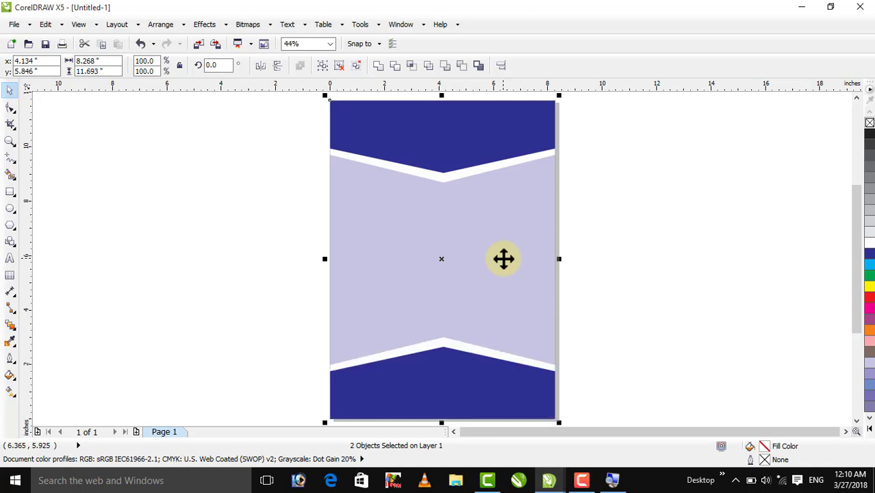
pyautogui.click(566, 336)
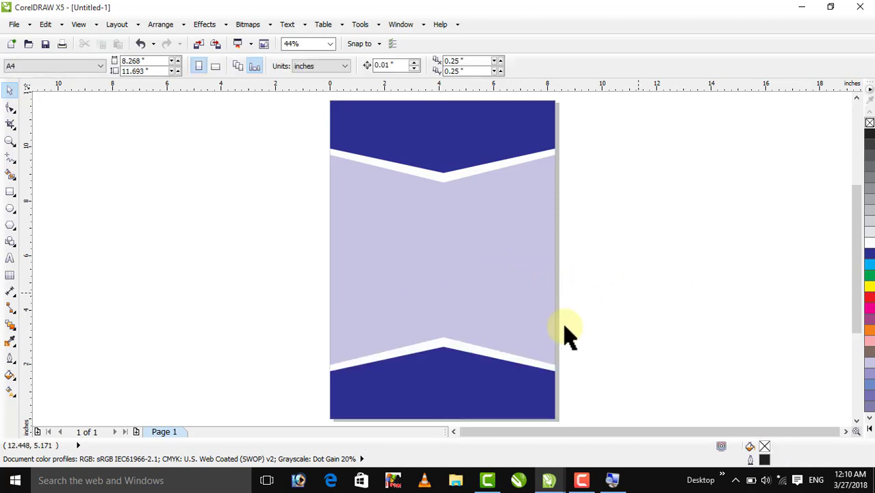
pyautogui.click(504, 371)
pyautogui.click(651, 313)
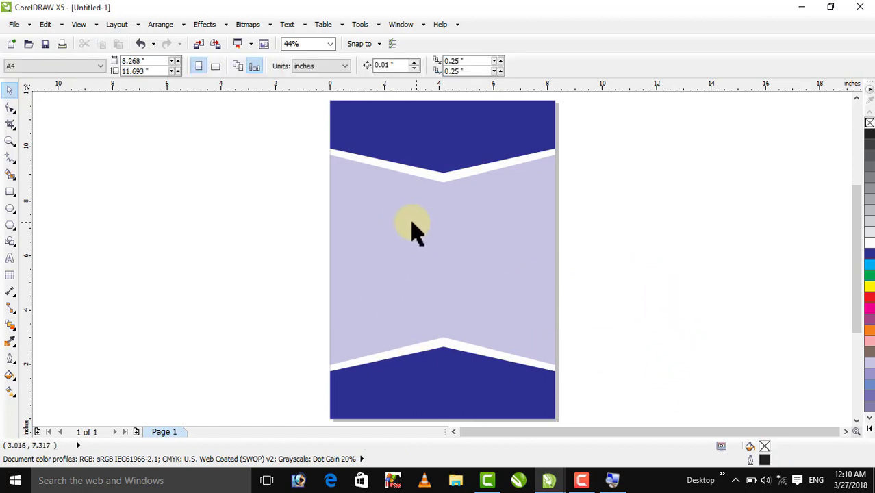
# Undo the mirrored footer, grouping, outline removal and V-shaping, back to the plain white header with a straight lower edge.
pyautogui.hotkey('ctrl', 'z')
pyautogui.hotkey('ctrl', 'z')
pyautogui.hotkey('ctrl', 'z')
pyautogui.hotkey('ctrl', 'z')
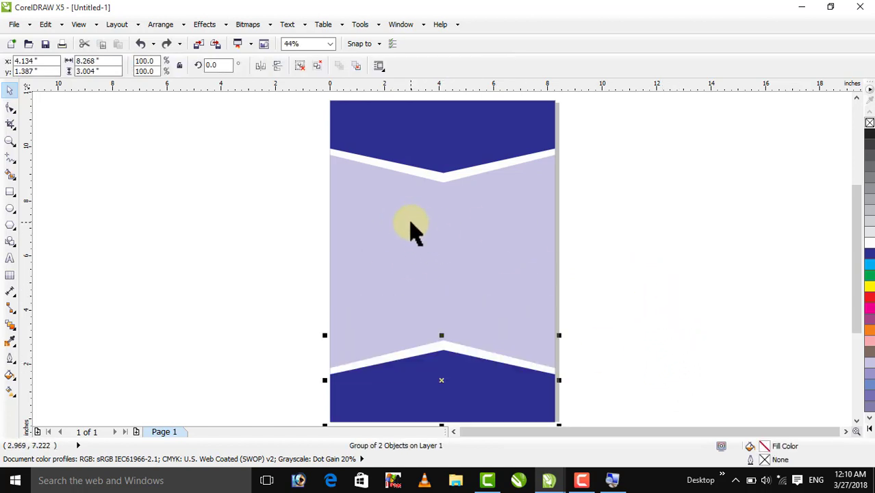
pyautogui.hotkey('ctrl', 'z')
pyautogui.hotkey('ctrl', 'z')
pyautogui.hotkey('ctrl', 'z')
pyautogui.hotkey('ctrl', 'z')
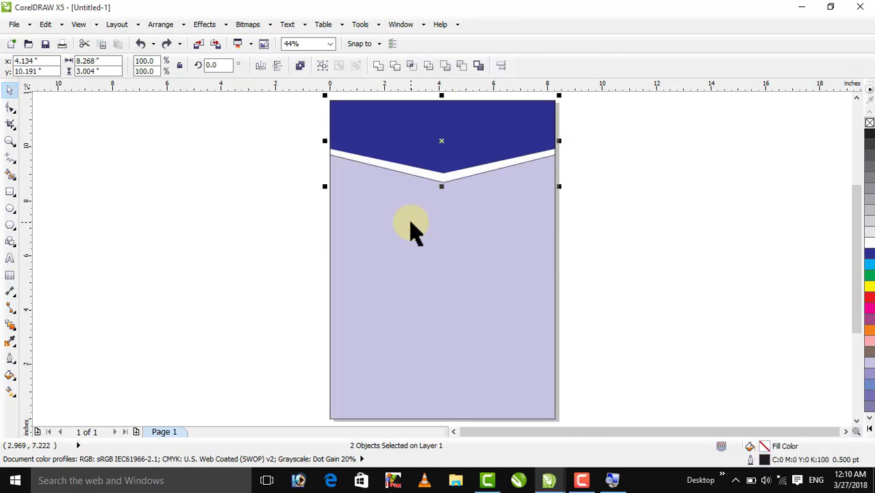
pyautogui.hotkey('ctrl', 'z')
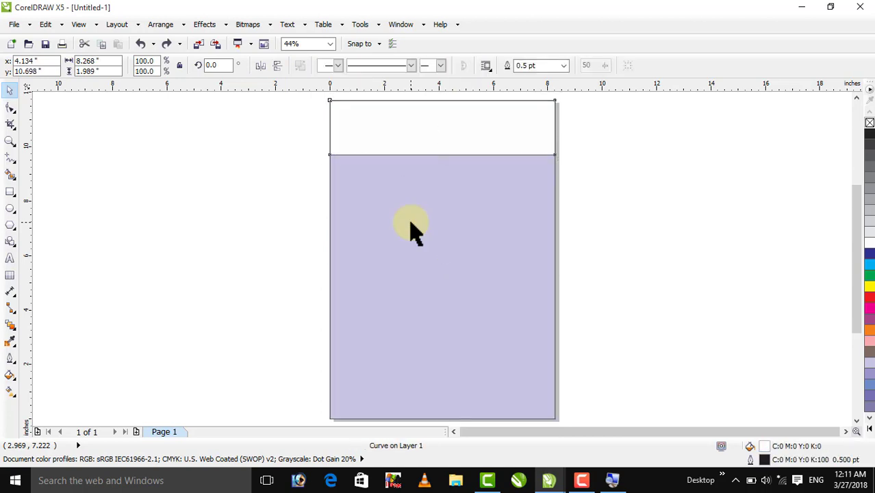
pyautogui.click(598, 190)
pyautogui.click(472, 129)
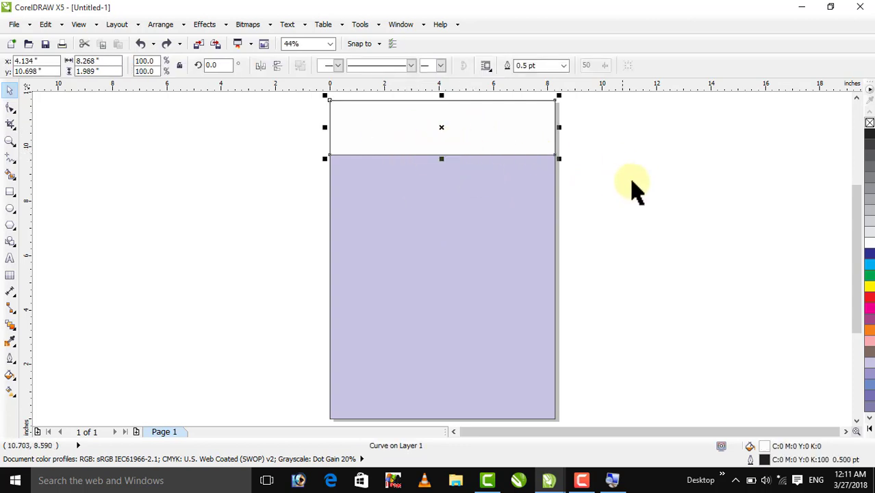
pyautogui.click(636, 191)
pyautogui.click(476, 129)
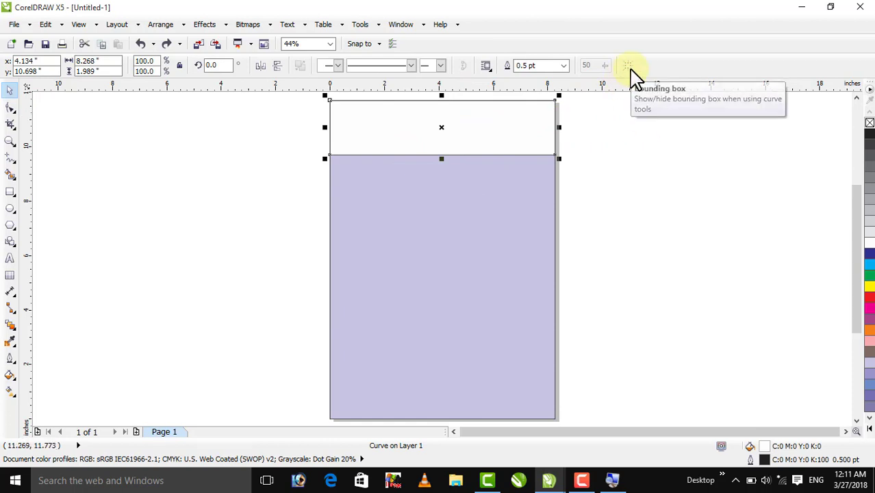
pyautogui.click(619, 152)
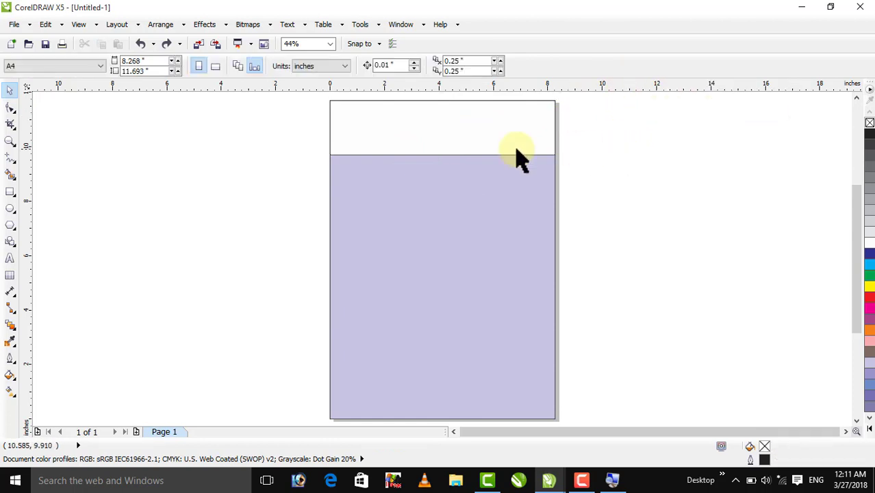
# Add a node at the middle of the white header's lower edge with the Shape tool.
pyautogui.click(476, 144)
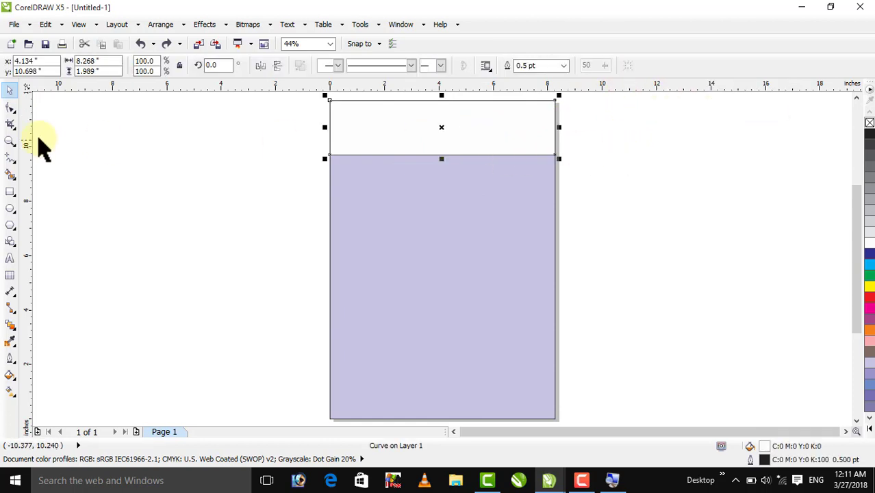
pyautogui.click(10, 108)
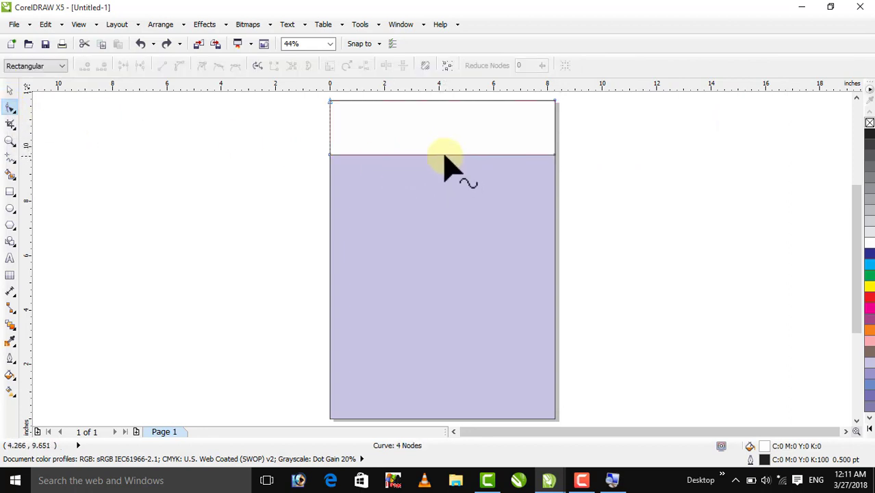
pyautogui.click(443, 154)
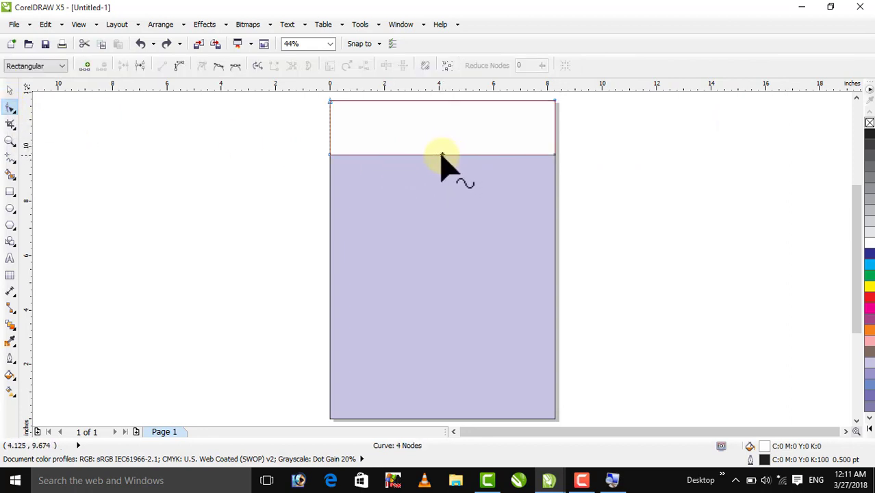
pyautogui.doubleClick(440, 155)
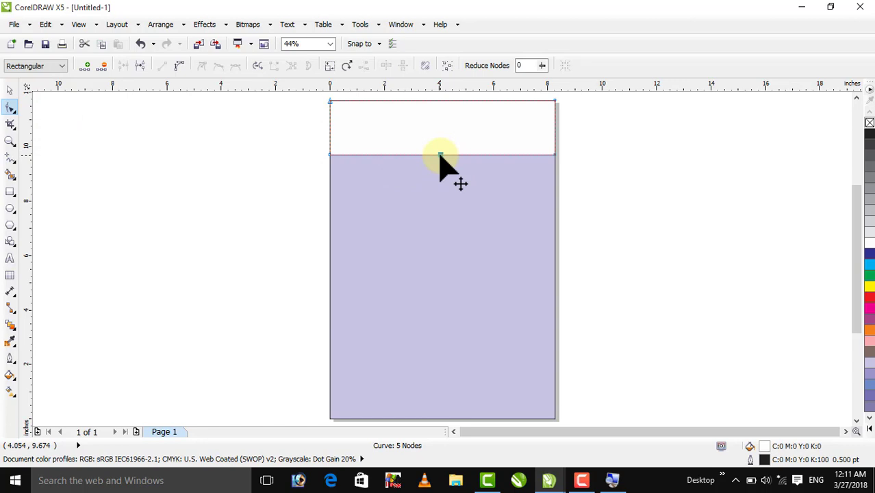
# Raise the lower edge's middle node into an inverted V, and try a blue fill on the header before restoring white.
pyautogui.moveTo(440, 155); pyautogui.dragTo(442, 133)
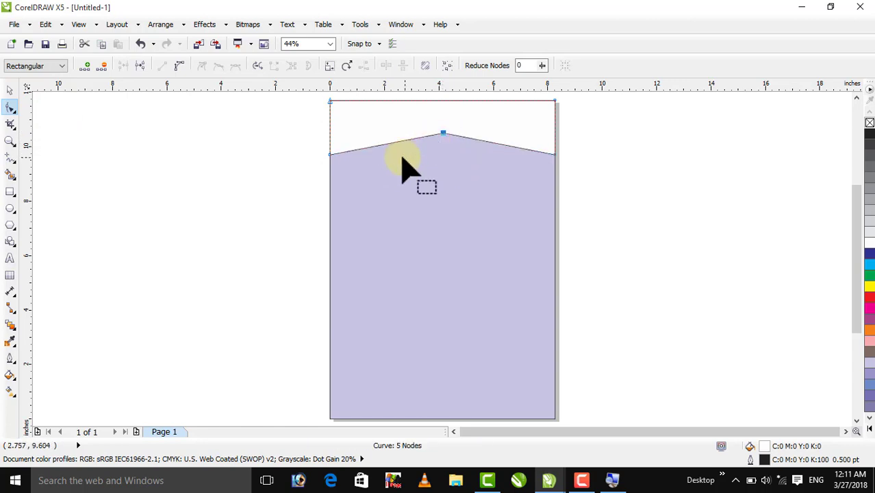
pyautogui.click(10, 89)
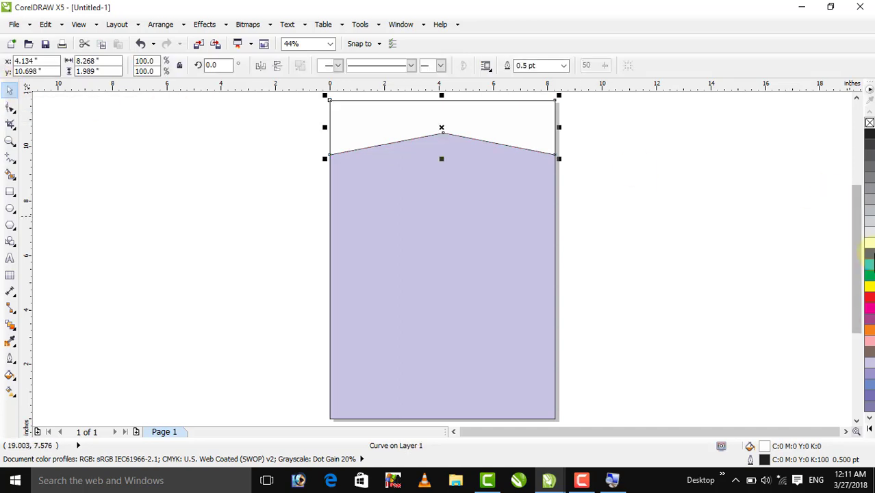
pyautogui.click(869, 253)
pyautogui.click(658, 207)
pyautogui.click(507, 141)
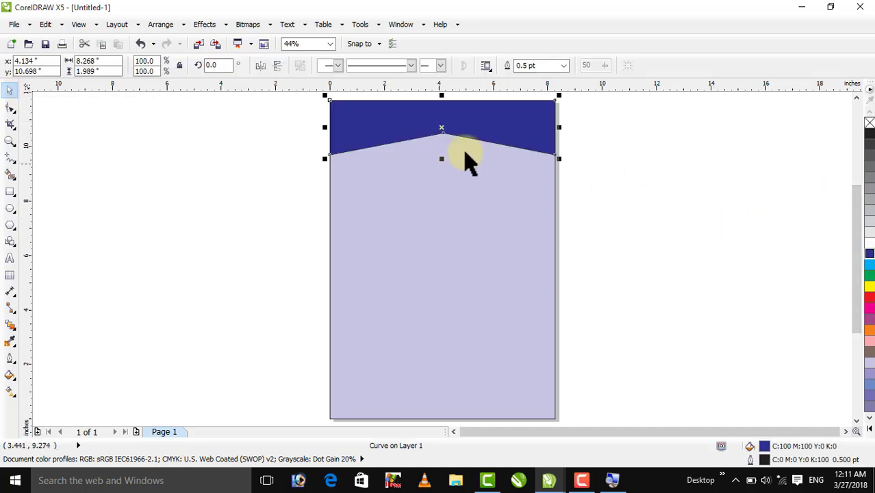
pyautogui.click(868, 245)
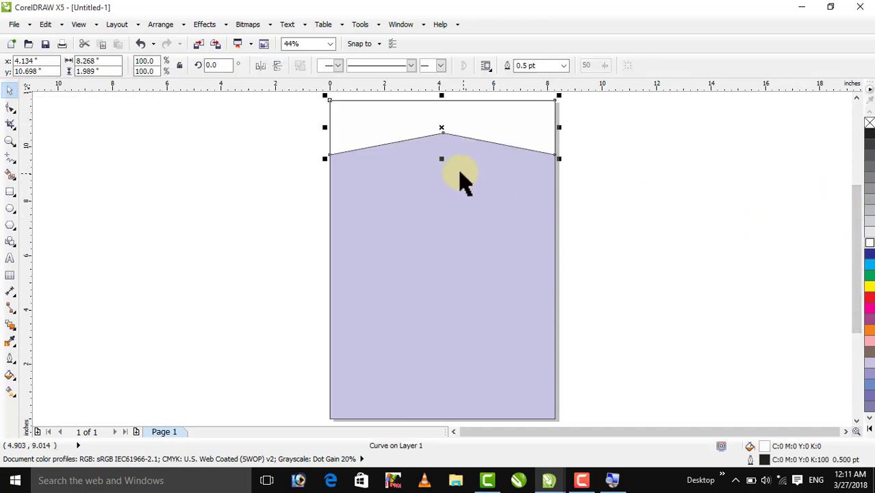
# Make a copy of the inverted-V header shortened to about 81% height and fill it with blue.
pyautogui.moveTo(442, 159); pyautogui.dragTo(445, 149)
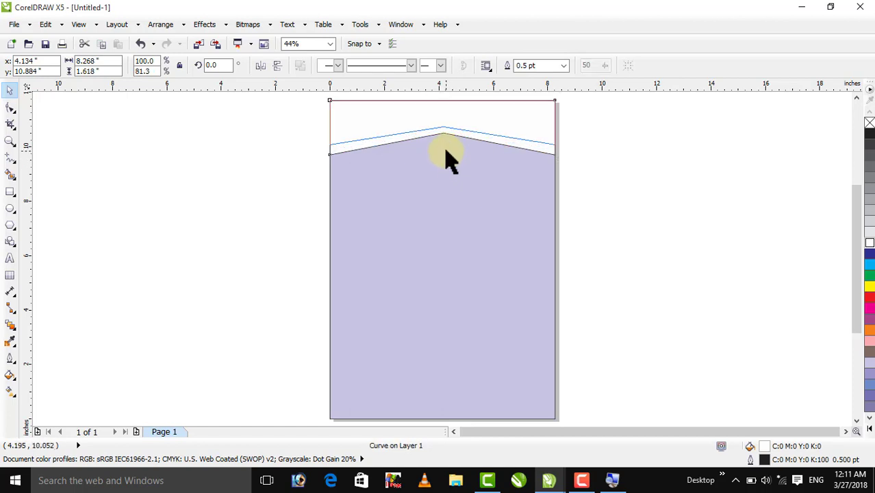
pyautogui.click(868, 255)
pyautogui.click(757, 228)
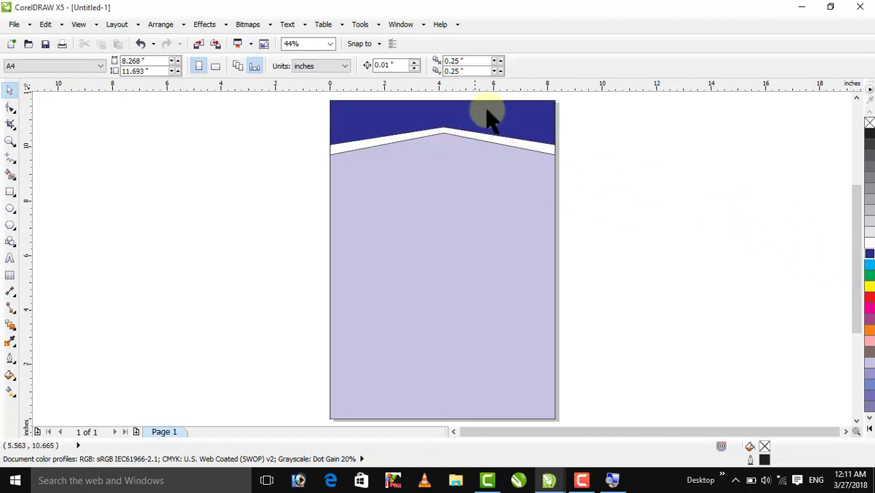
# Undo the blue copy and the inverted-V reshaping, back to the straight lower edge with its middle node.
pyautogui.hotkey('ctrl', 'z')
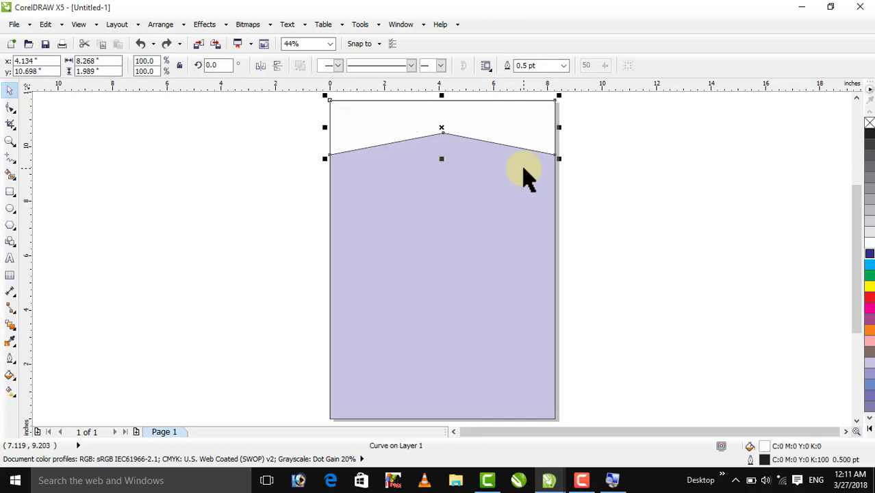
pyautogui.hotkey('ctrl', 'shift', 'z')
pyautogui.hotkey('ctrl', 'z')
pyautogui.hotkey('ctrl', 'z')
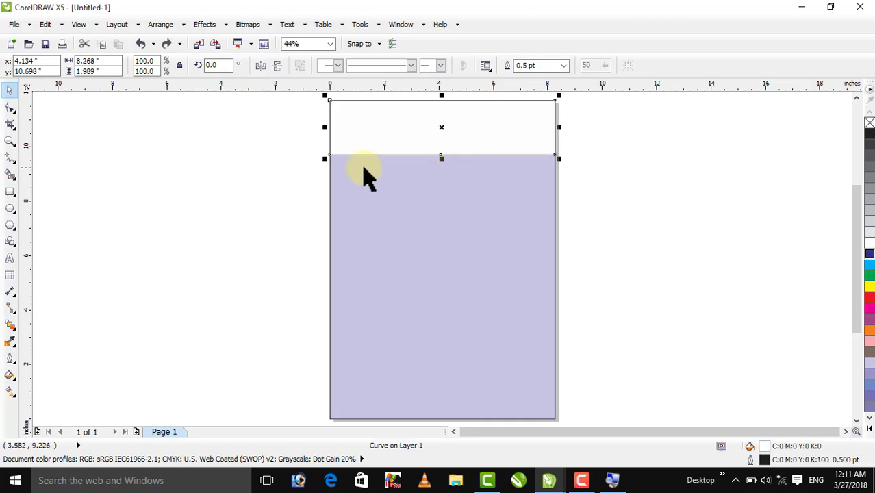
# Move the middle node of the white header's lower edge upward to form an inverted V.
pyautogui.click(249, 163)
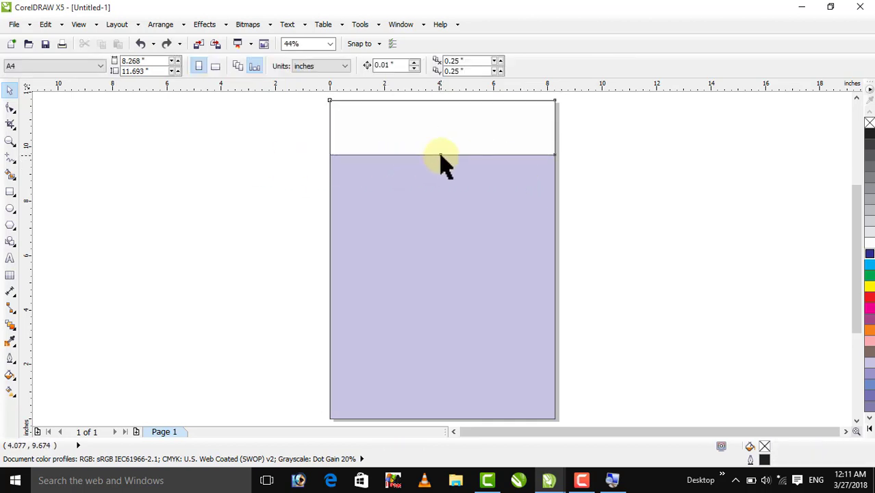
pyautogui.click(441, 159)
pyautogui.click(11, 108)
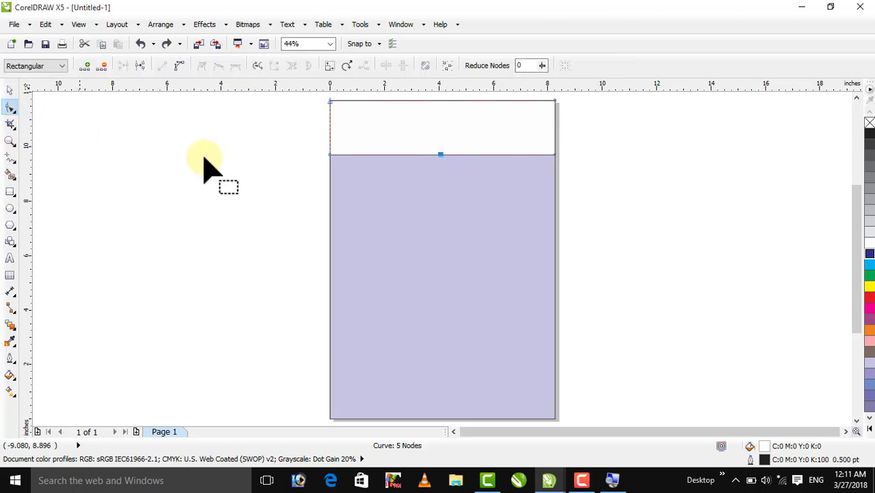
pyautogui.moveTo(440, 155); pyautogui.dragTo(440, 133)
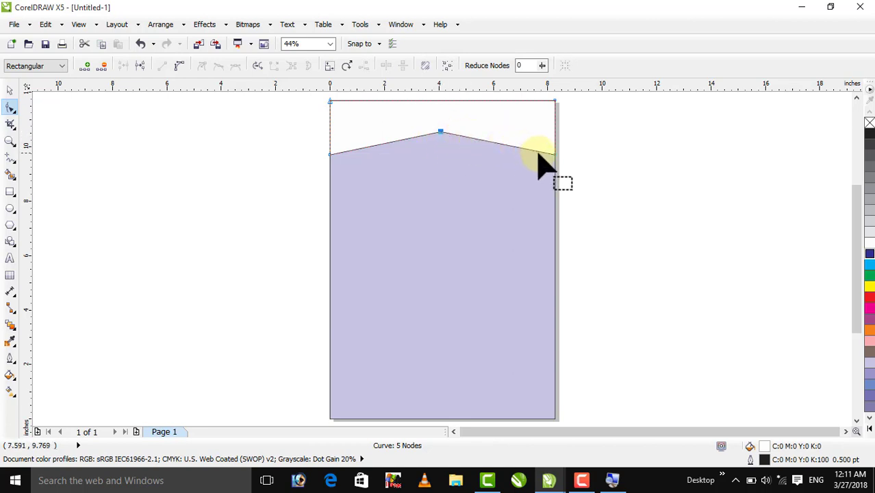
# Convert the right half of the header's inverted-V lower edge to a curve and bend it downward.
pyautogui.click(492, 142)
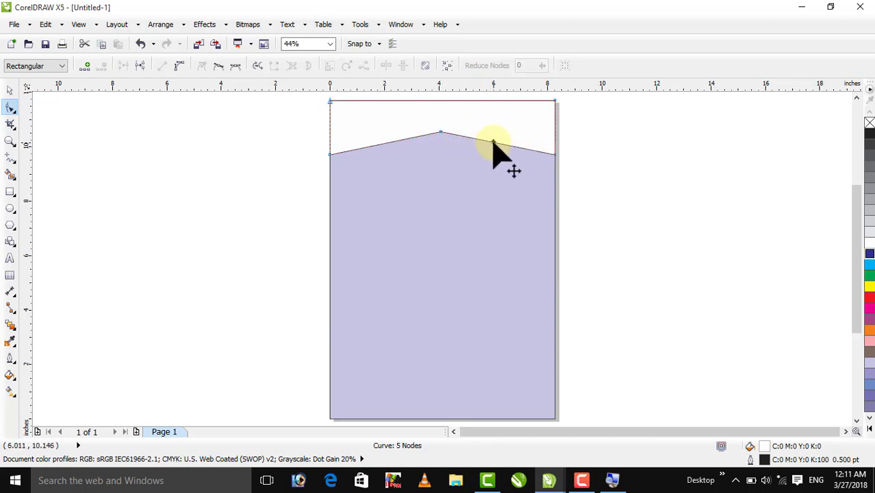
pyautogui.click(179, 66)
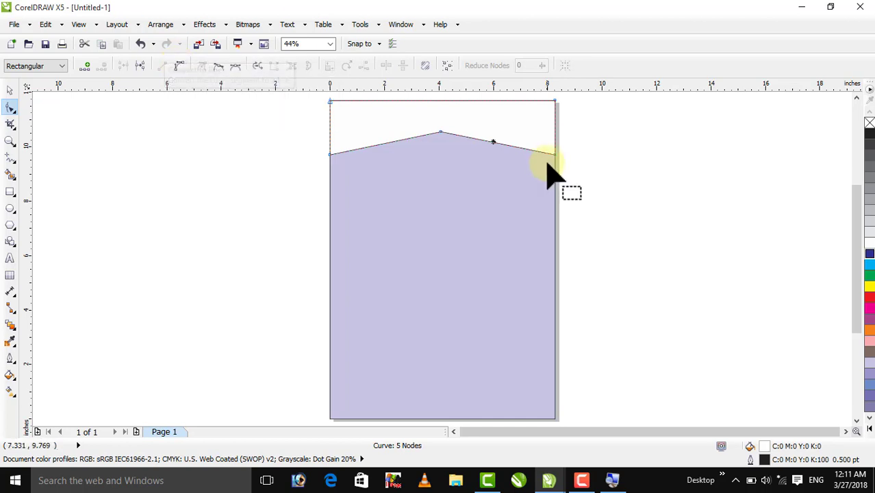
pyautogui.rightClick(500, 143)
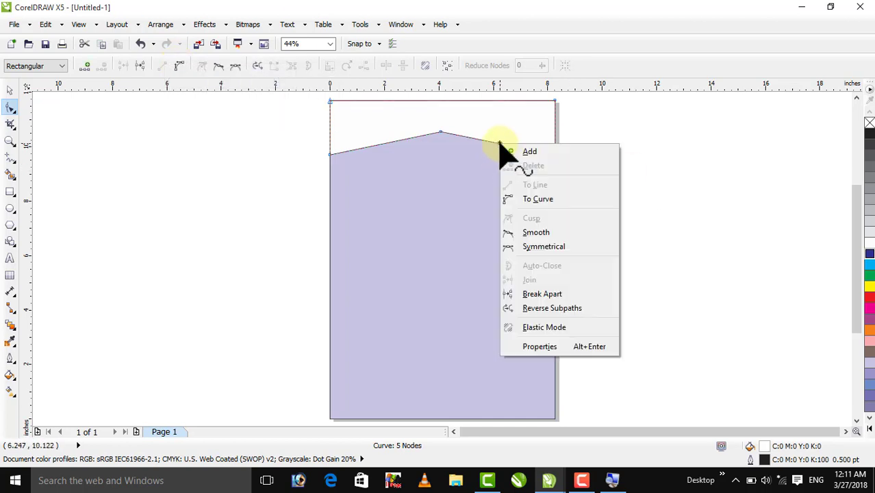
pyautogui.click(544, 199)
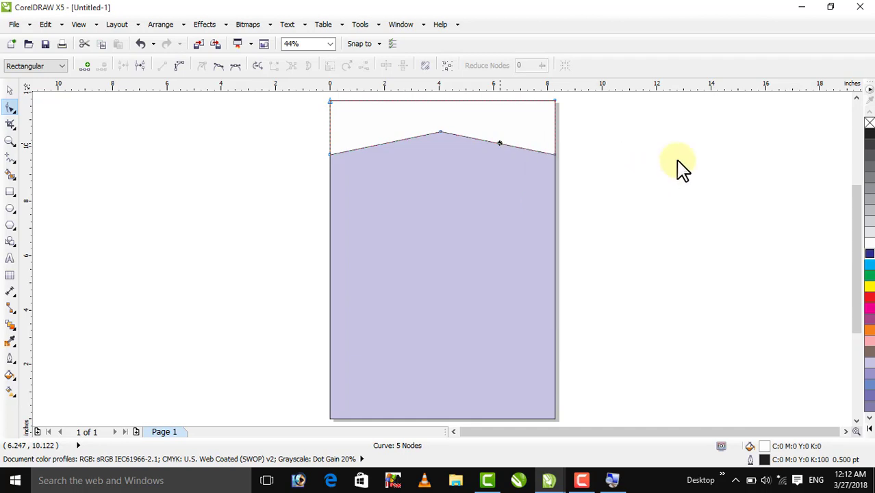
pyautogui.click(180, 67)
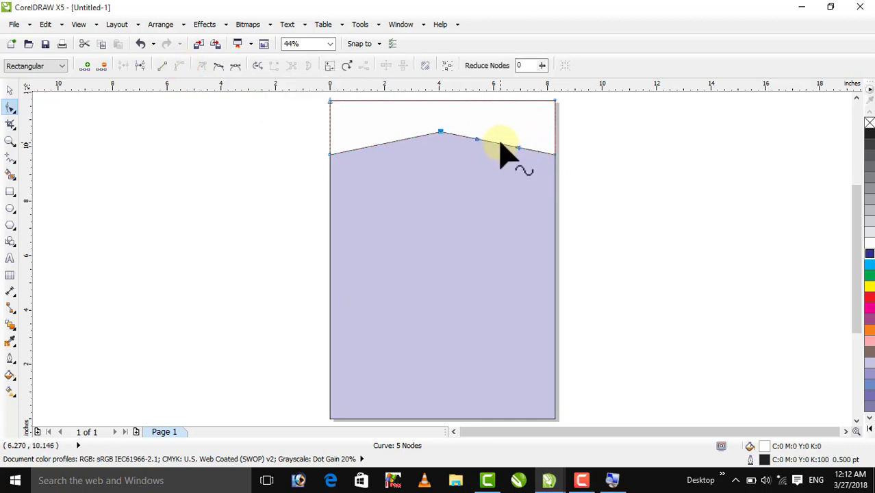
pyautogui.moveTo(500, 146); pyautogui.dragTo(499, 165)
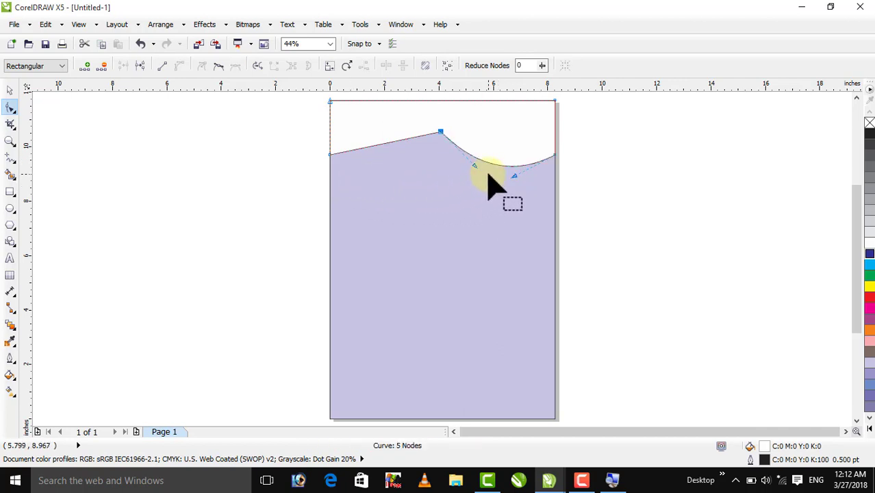
pyautogui.hotkey('ctrl', 'z')
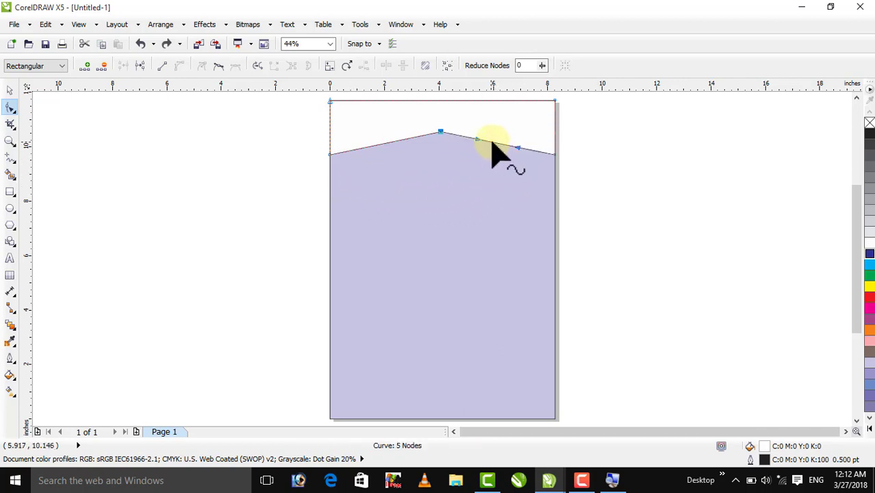
pyautogui.moveTo(493, 142); pyautogui.dragTo(490, 162)
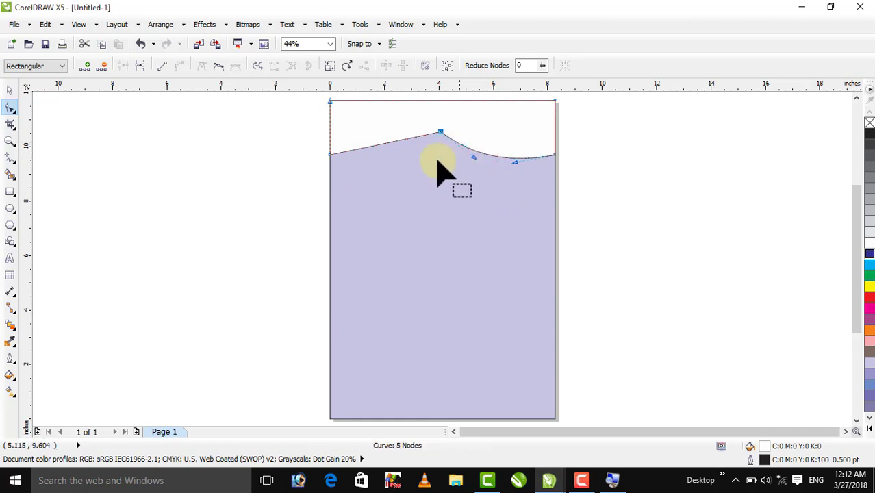
# Convert the left half of the header's lower edge to a curve, bending it downward to match the right half.
pyautogui.rightClick(376, 146)
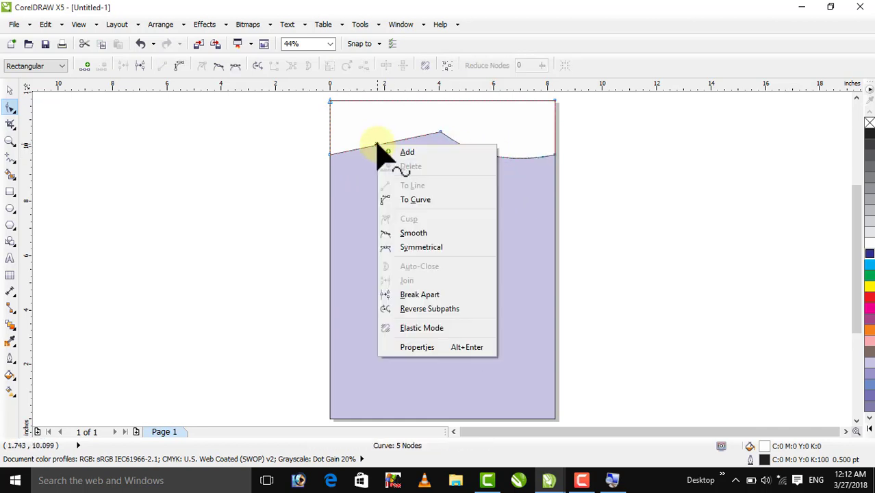
pyautogui.click(403, 200)
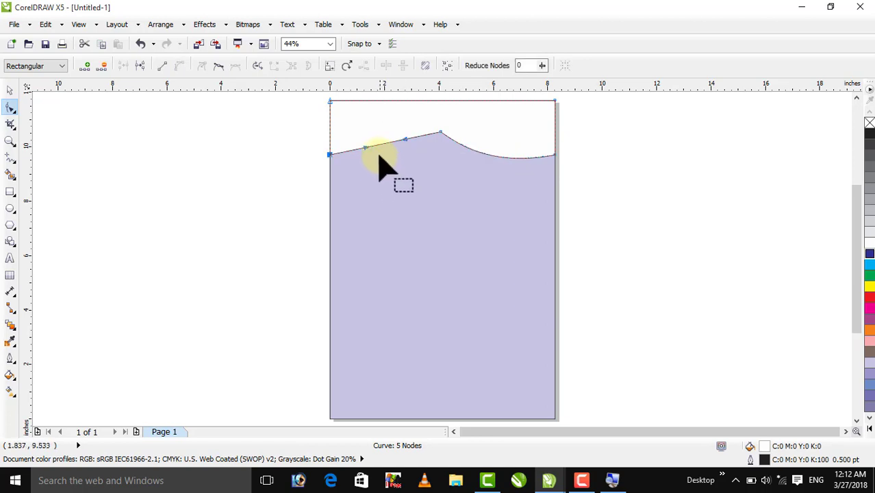
pyautogui.moveTo(380, 149); pyautogui.dragTo(389, 159)
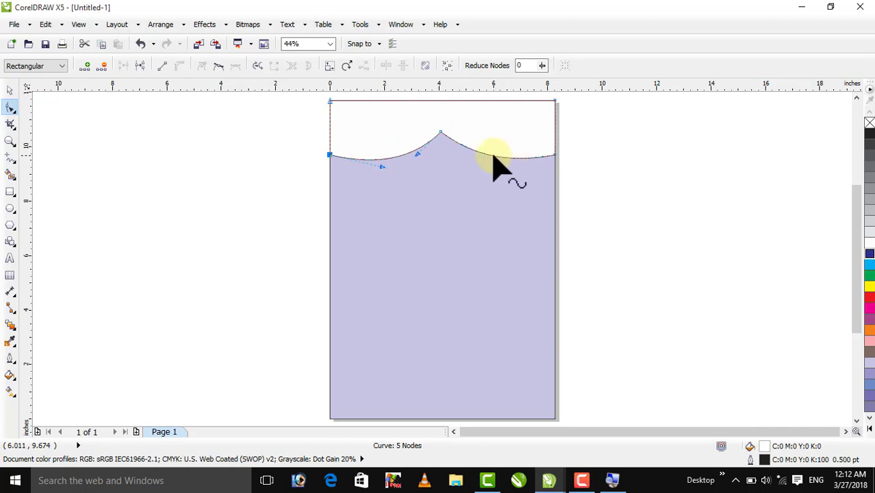
pyautogui.moveTo(492, 155); pyautogui.dragTo(492, 167)
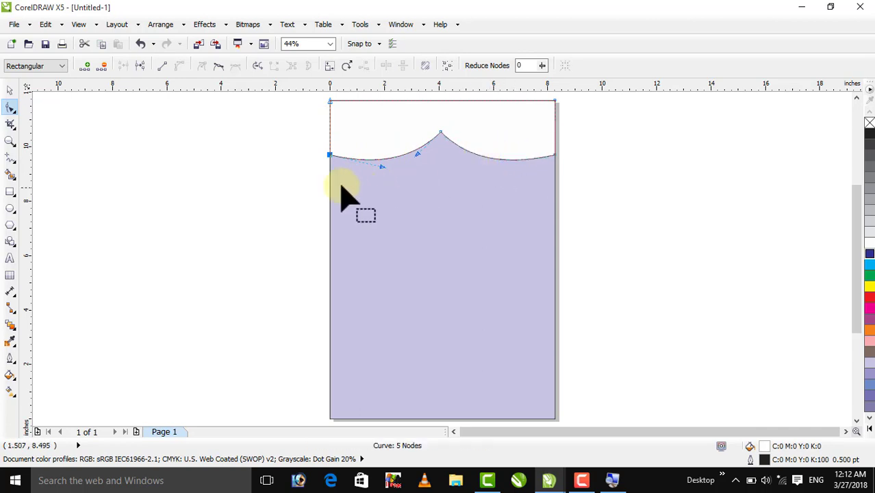
# Make a blue copy of the curved header shortened to about 88% height, and group it with the white header.
pyautogui.click(11, 96)
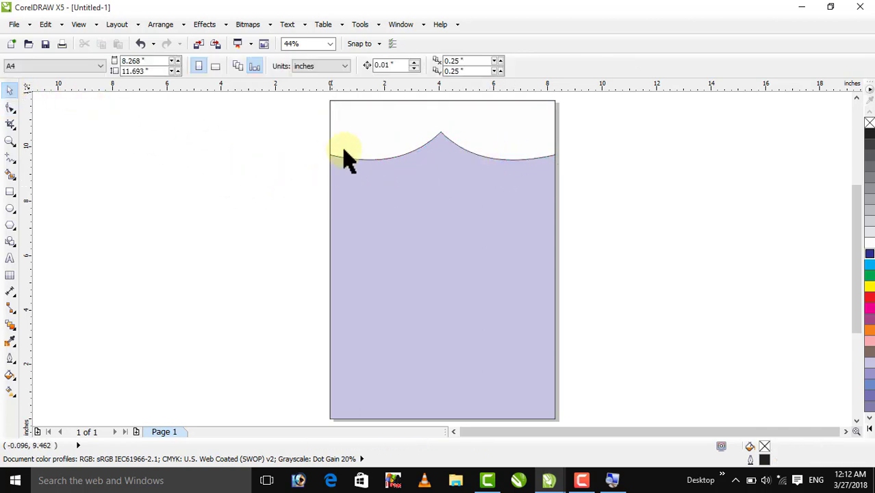
pyautogui.click(349, 161)
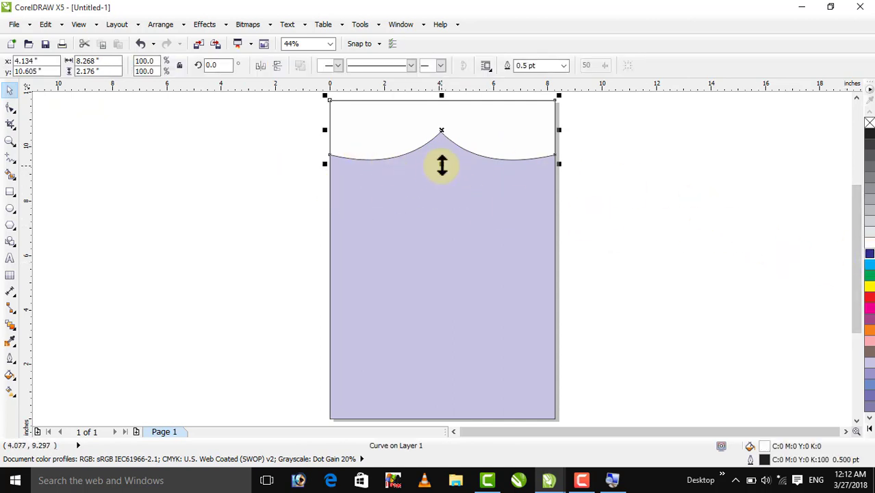
pyautogui.moveTo(441, 165); pyautogui.dragTo(442, 158)
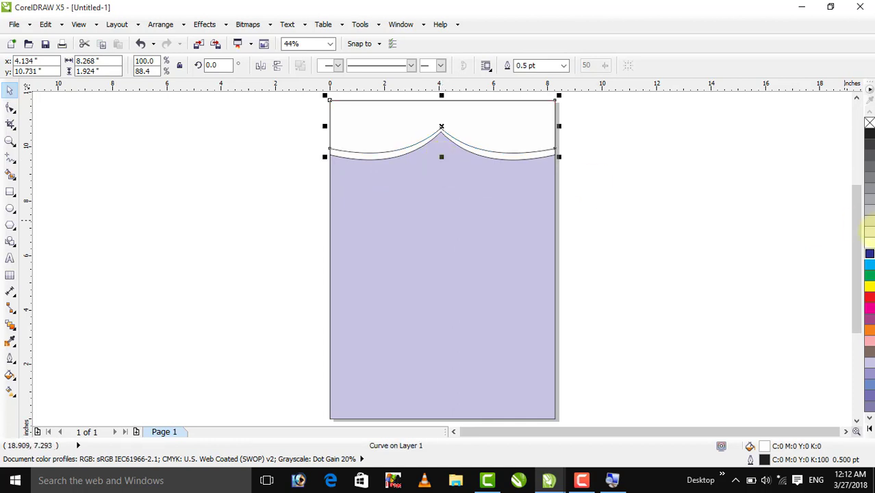
pyautogui.click(869, 254)
pyautogui.click(736, 233)
pyautogui.moveTo(308, 96); pyautogui.dragTo(609, 221)
pyautogui.hotkey('ctrl', 'g')
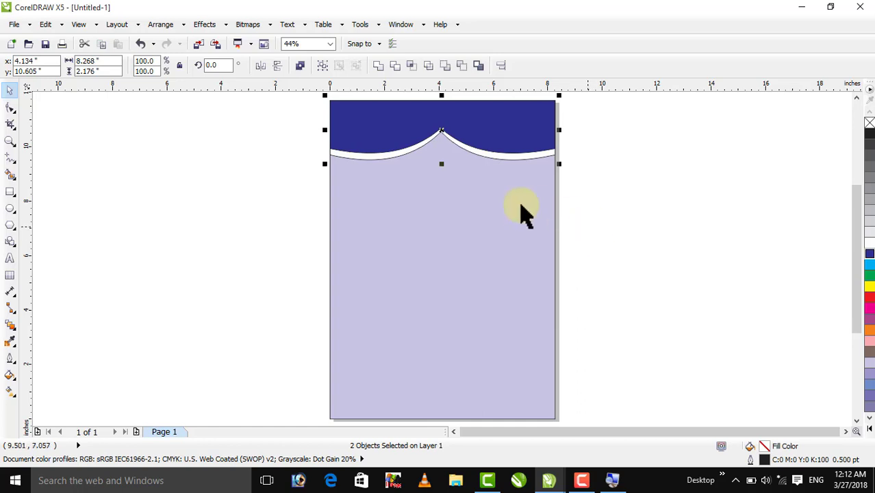
pyautogui.click(444, 94)
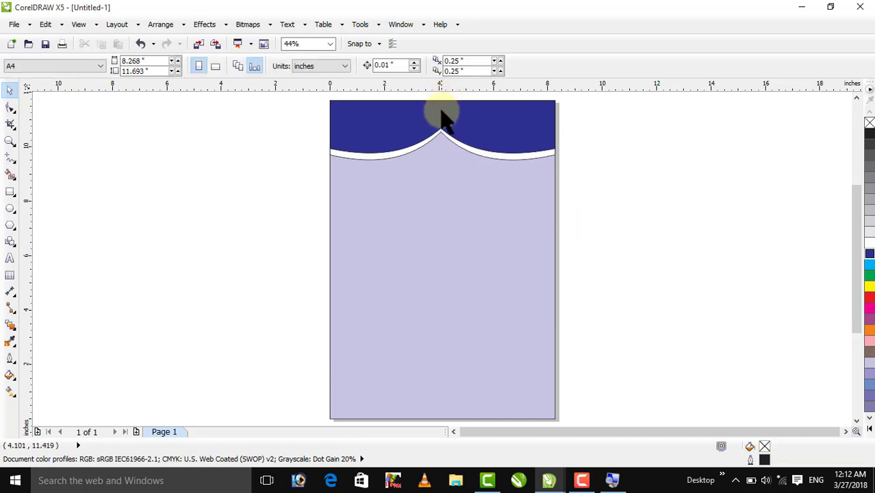
# Create a vertically mirrored copy of the grouped header and align it to the bottom of the page rectangle as a footer.
pyautogui.click(442, 119)
pyautogui.moveTo(443, 97); pyautogui.dragTo(437, 179)
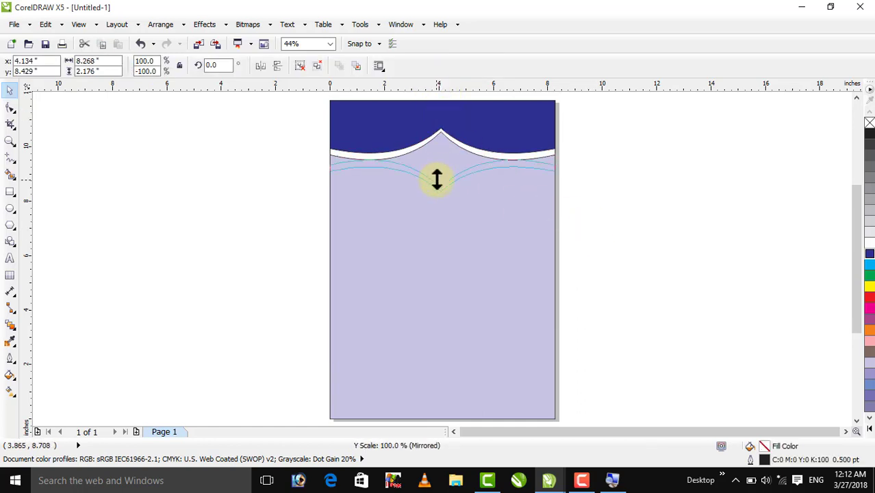
pyautogui.keyDown('shift'); pyautogui.click(454, 271); pyautogui.keyUp('shift')
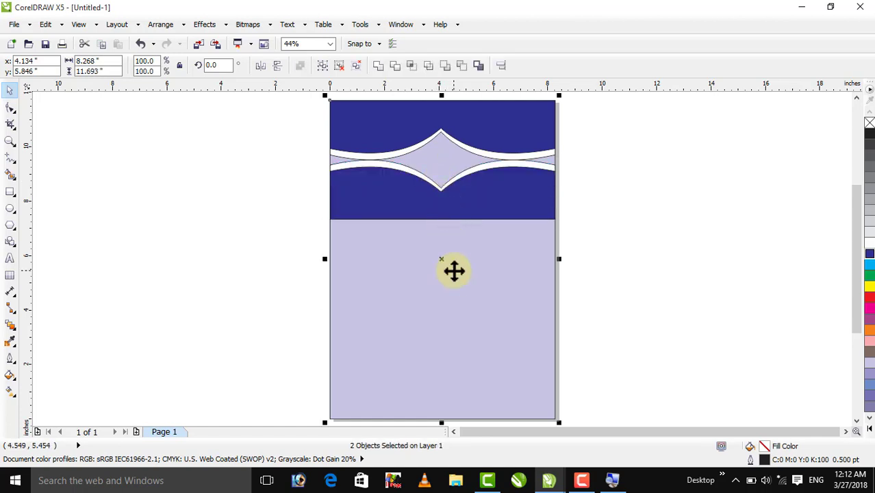
pyautogui.press('b')
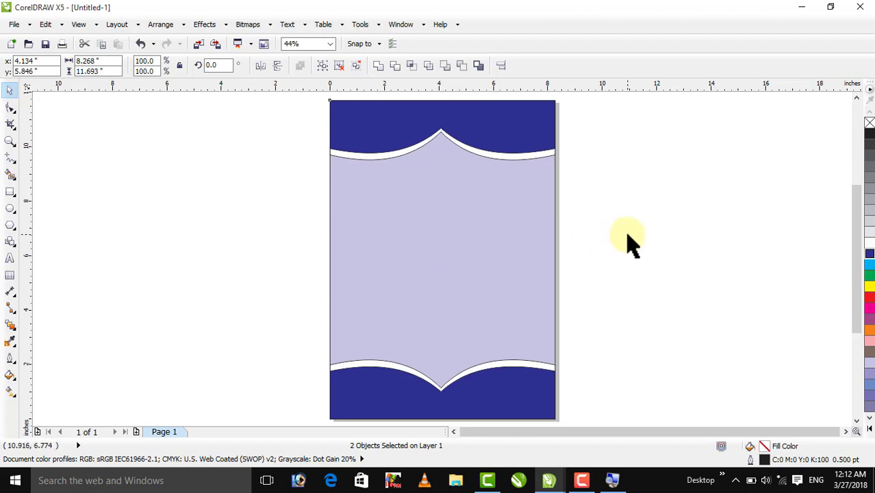
pyautogui.click(630, 242)
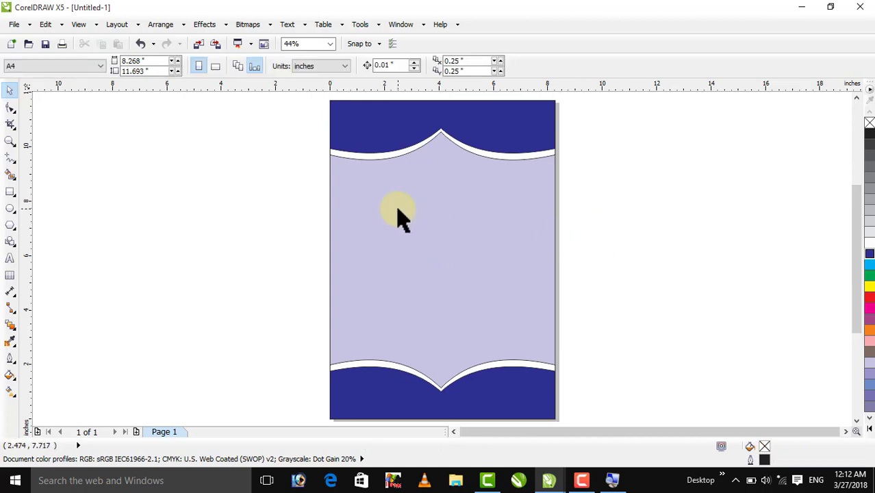
# Remove the outline from the header, the footer and the page rectangle.
pyautogui.hotkey('ctrl', 'a')
pyautogui.rightClick(870, 123)
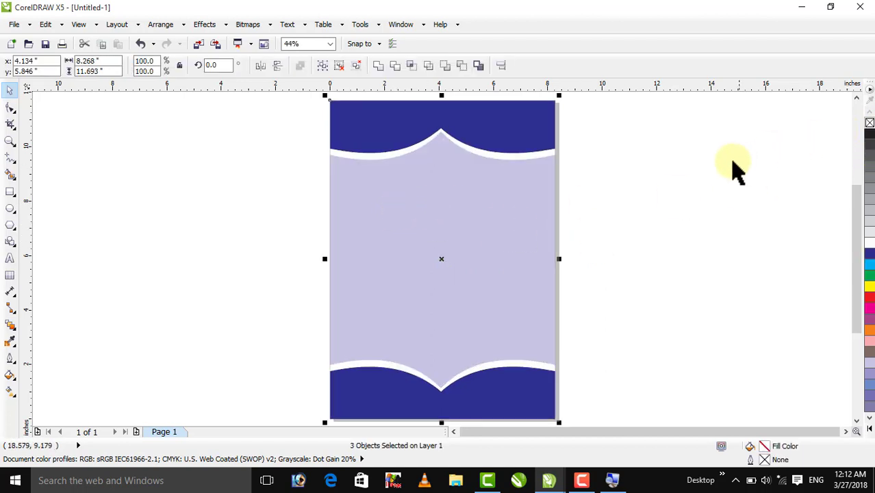
pyautogui.click(592, 226)
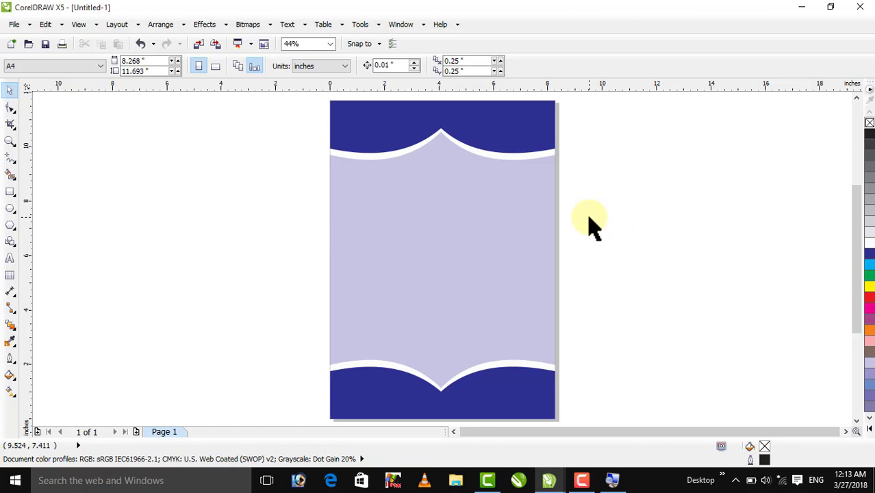
# Undo the whole curved header and footer design, back to the plain lavender page rectangle.
pyautogui.hotkey('ctrl', 'z')
pyautogui.hotkey('ctrl', 'z')
pyautogui.hotkey('ctrl', 'z')
pyautogui.hotkey('ctrl', 'z')
pyautogui.hotkey('ctrl', 'z')
pyautogui.hotkey('ctrl', 'z')
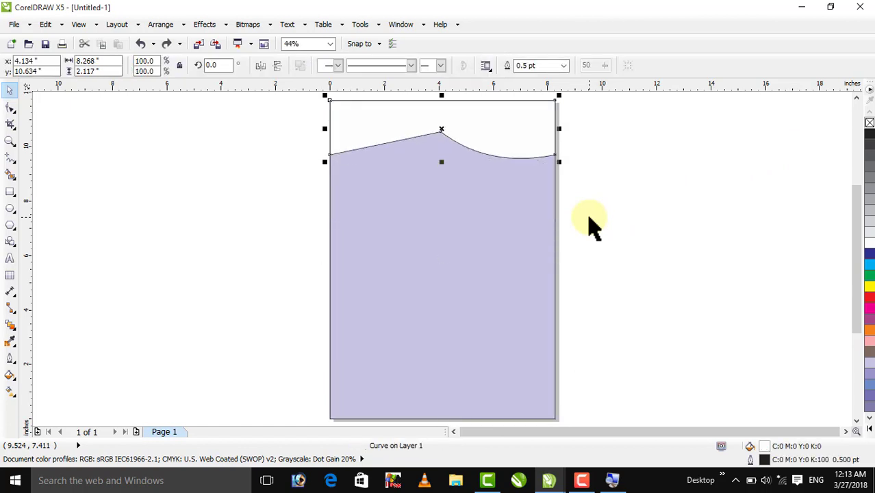
pyautogui.hotkey('ctrl', 'z')
pyautogui.hotkey('ctrl', 'z')
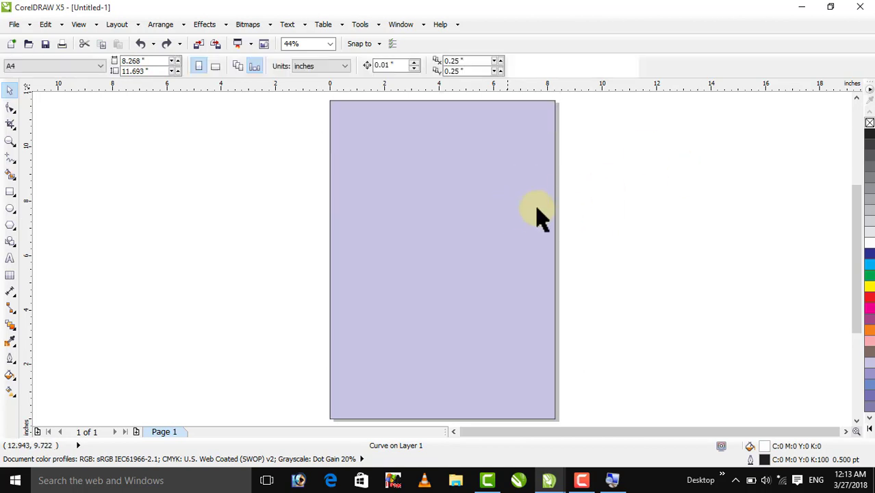
# Make a header copy of the page rectangle shortened to about 16% height at the top and fill it with white.
pyautogui.click(504, 257)
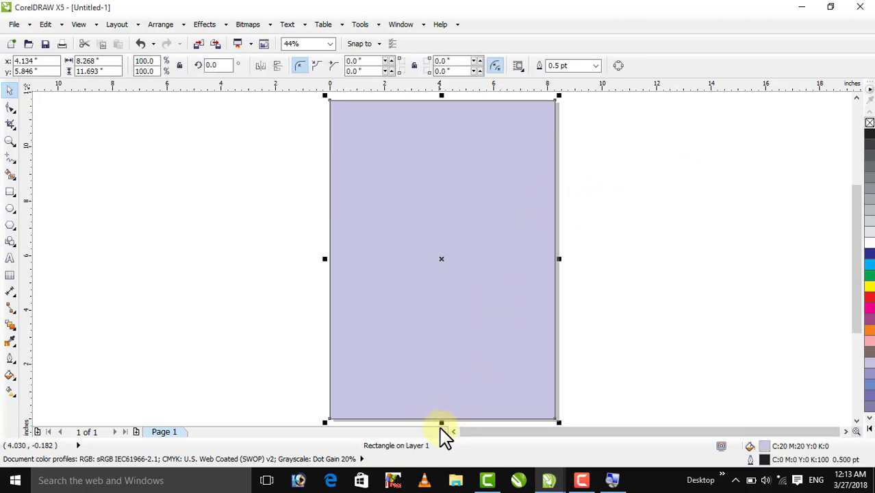
pyautogui.moveTo(440, 419); pyautogui.dragTo(449, 156)
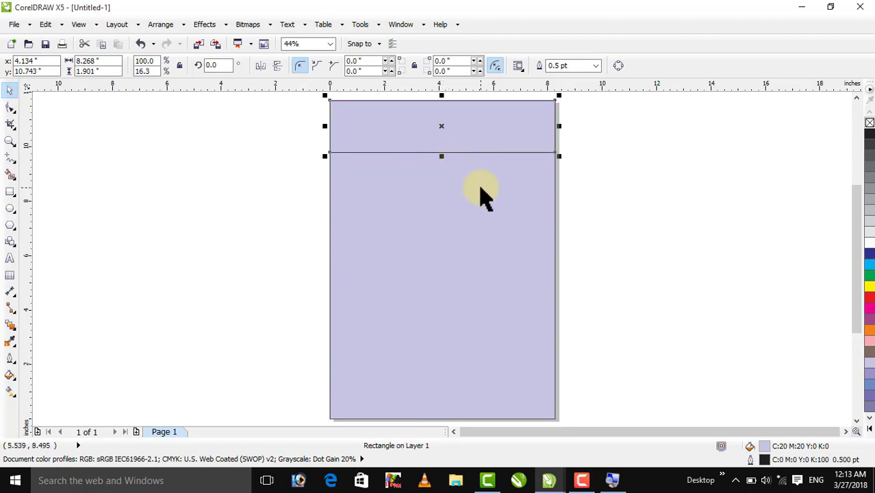
pyautogui.click(623, 155)
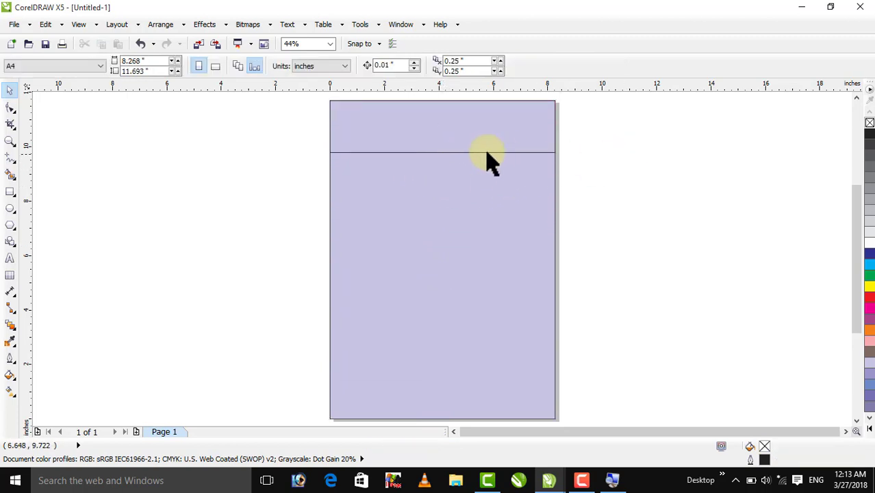
pyautogui.click(484, 147)
pyautogui.click(867, 244)
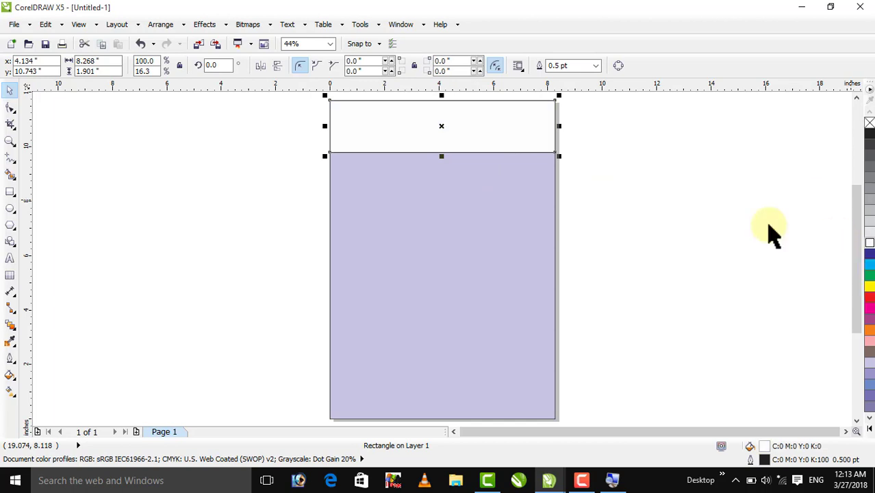
pyautogui.click(710, 201)
# Convert the white header rectangle to curves and bow its straight lower edge downward into a single curve.
pyautogui.click(440, 119)
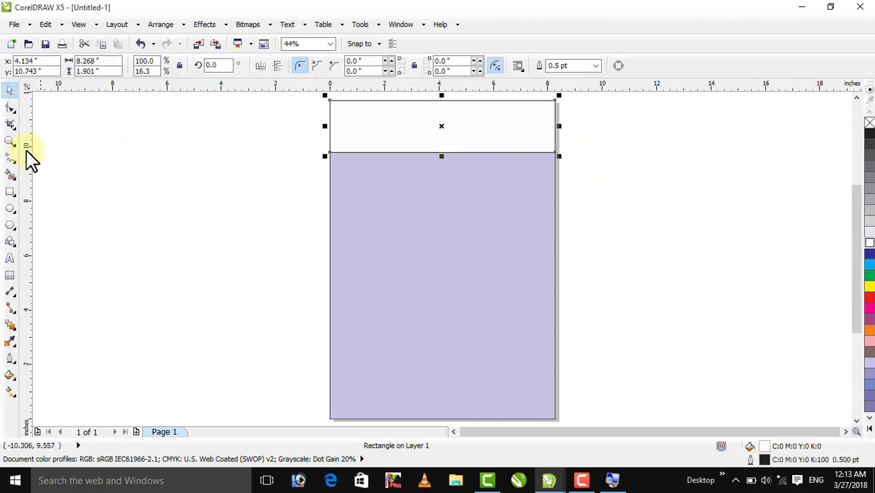
pyautogui.click(11, 109)
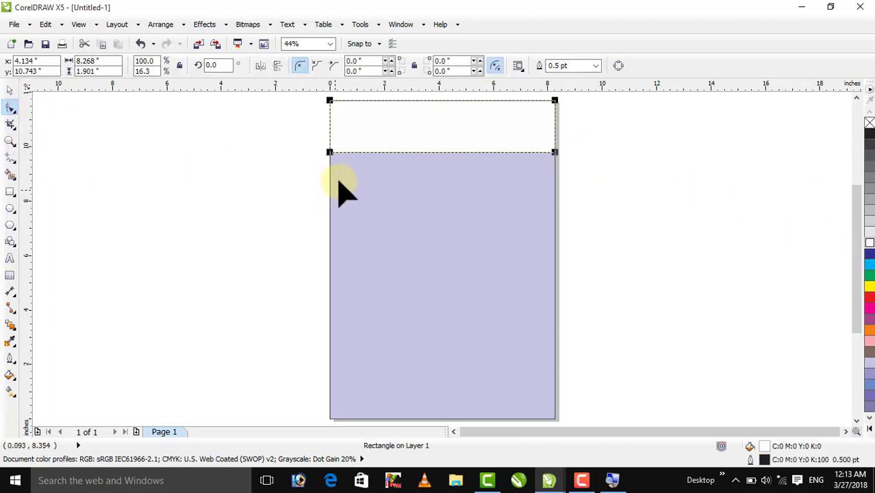
pyautogui.click(618, 65)
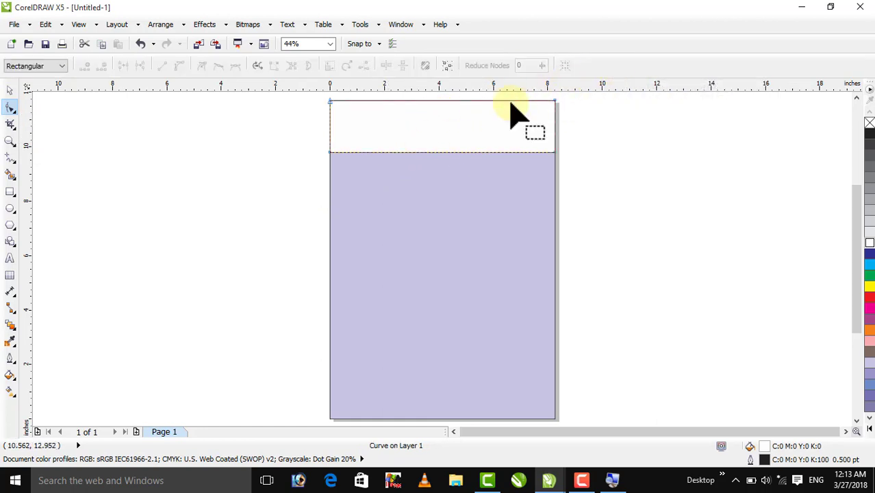
pyautogui.click(439, 152)
pyautogui.rightClick(439, 152)
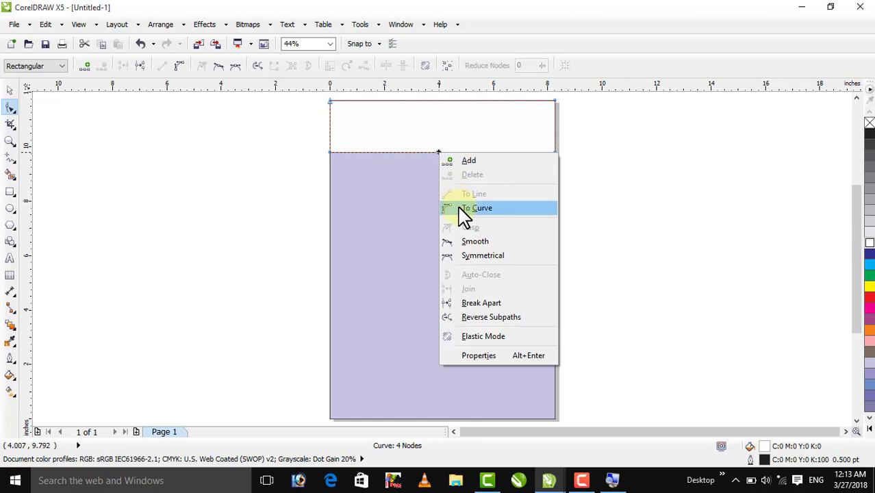
pyautogui.click(459, 206)
pyautogui.click(445, 160)
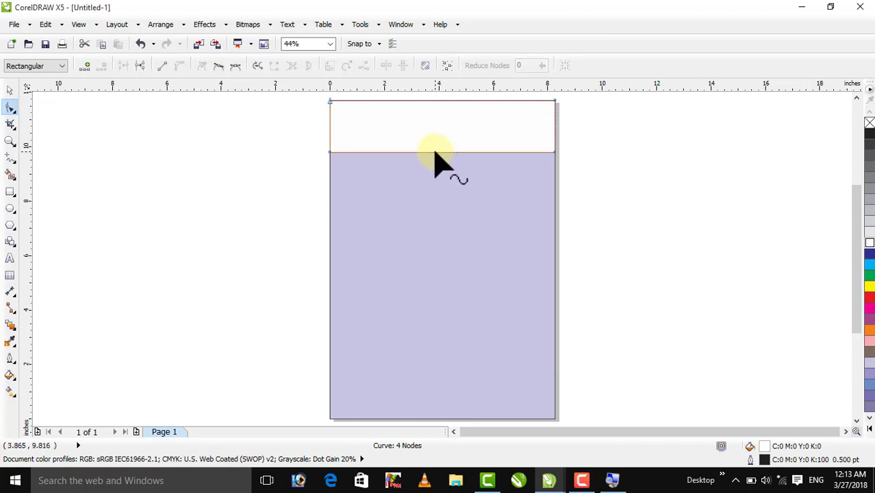
pyautogui.moveTo(434, 152); pyautogui.dragTo(435, 180)
pyautogui.click(155, 143)
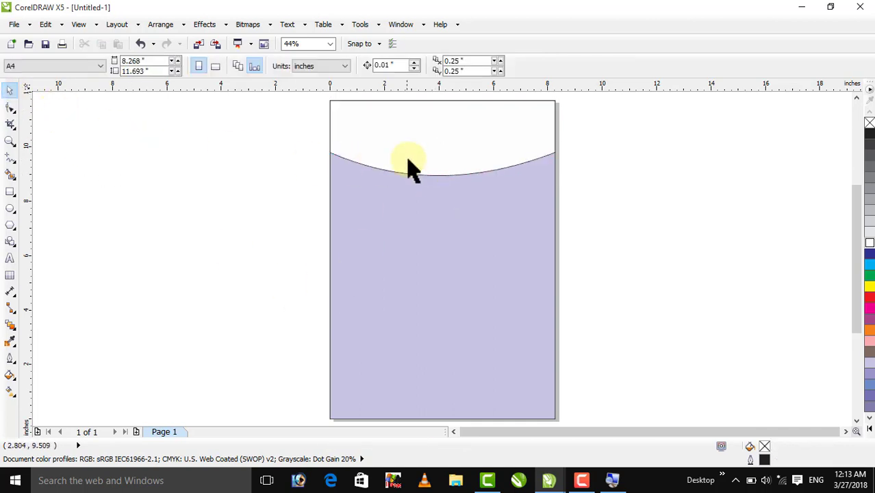
# Make a dark blue copy of the white curved header shortened to about 90.5% height, and group it with the white header.
pyautogui.click(410, 165)
pyautogui.moveTo(444, 179); pyautogui.dragTo(445, 173)
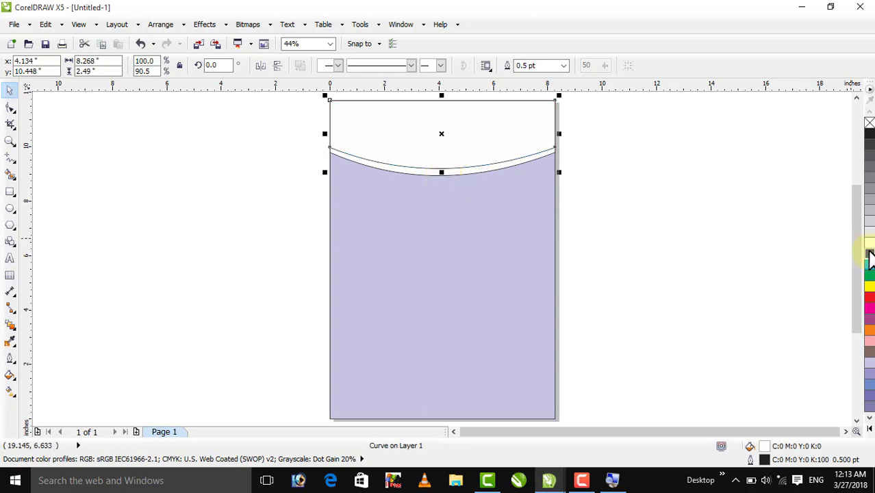
pyautogui.click(868, 251)
pyautogui.click(316, 160)
pyautogui.moveTo(314, 96); pyautogui.dragTo(588, 210)
pyautogui.hotkey('ctrl', 'g')
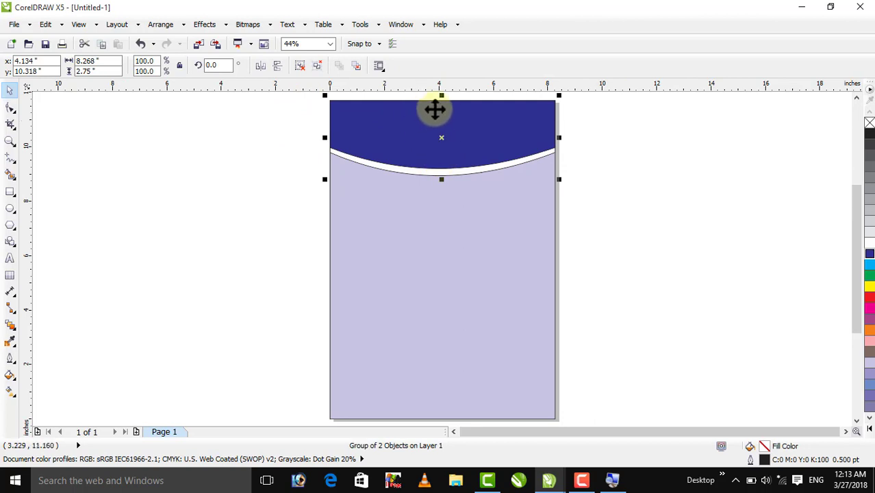
pyautogui.moveTo(445, 101); pyautogui.dragTo(440, 156)
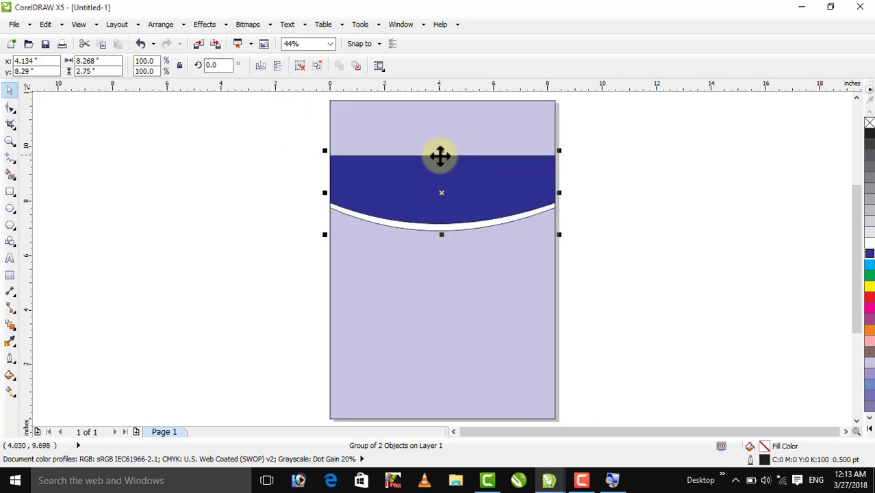
pyautogui.hotkey('ctrl', 'x')
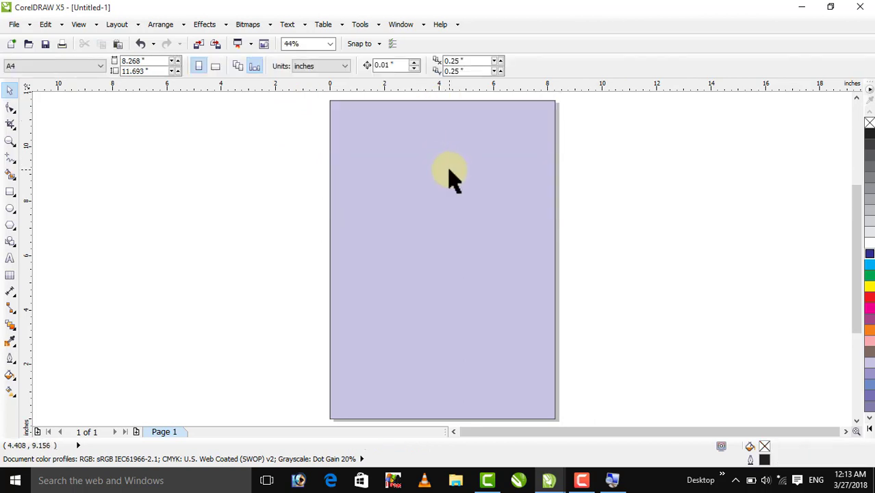
pyautogui.hotkey('ctrl', 'z')
pyautogui.hotkey('ctrl', 'z')
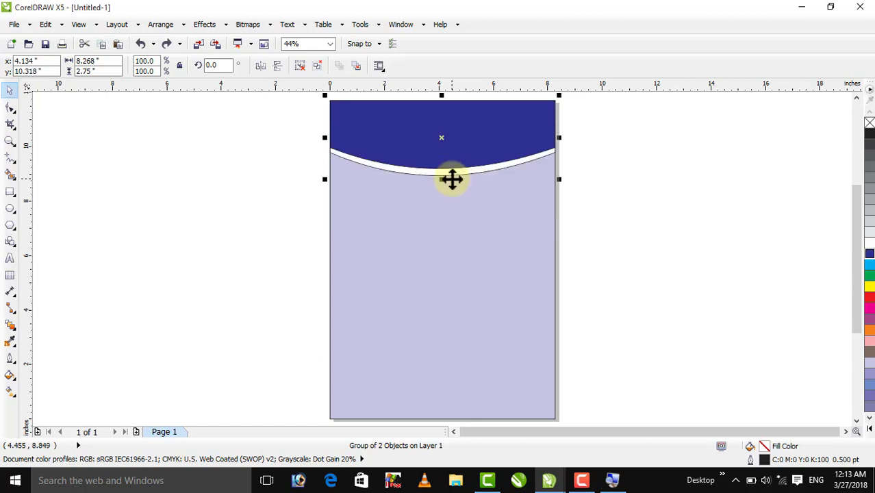
# Place a vertically mirrored copy of the header group along the page's bottom edge and remove the outline from all objects.
pyautogui.moveTo(441, 139); pyautogui.dragTo(445, 382)
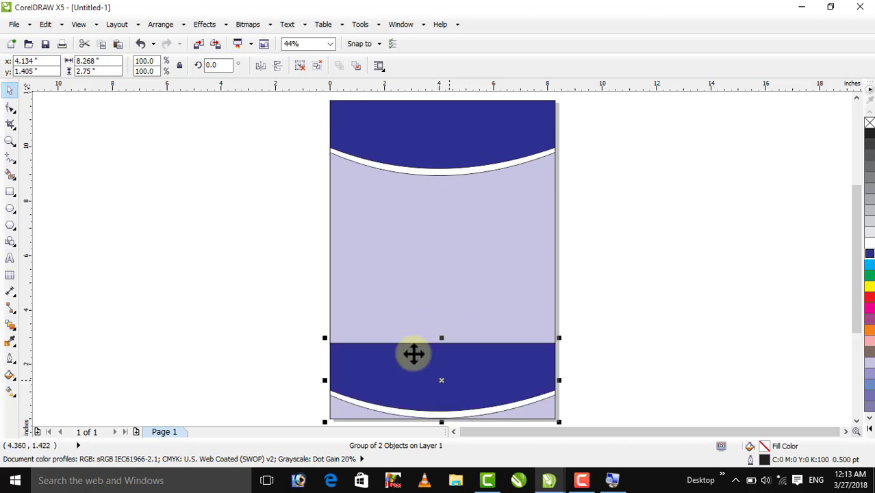
pyautogui.click(277, 65)
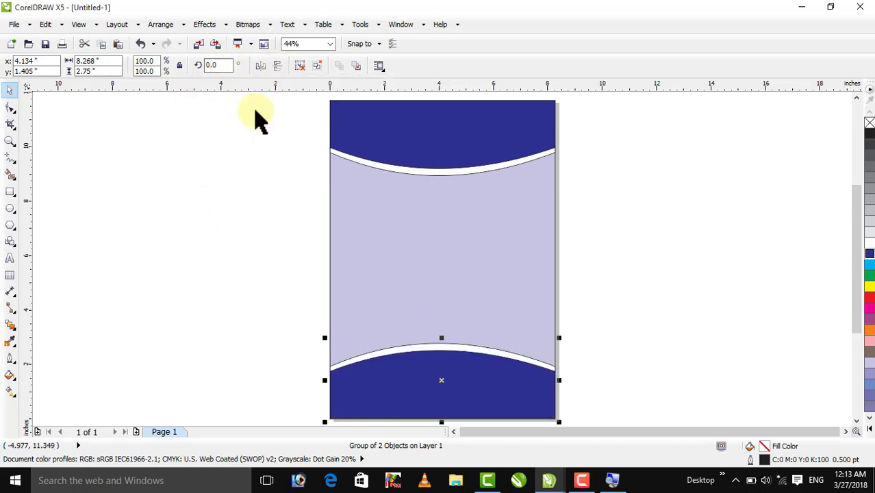
pyautogui.click(245, 191)
pyautogui.hotkey('ctrl', 'a')
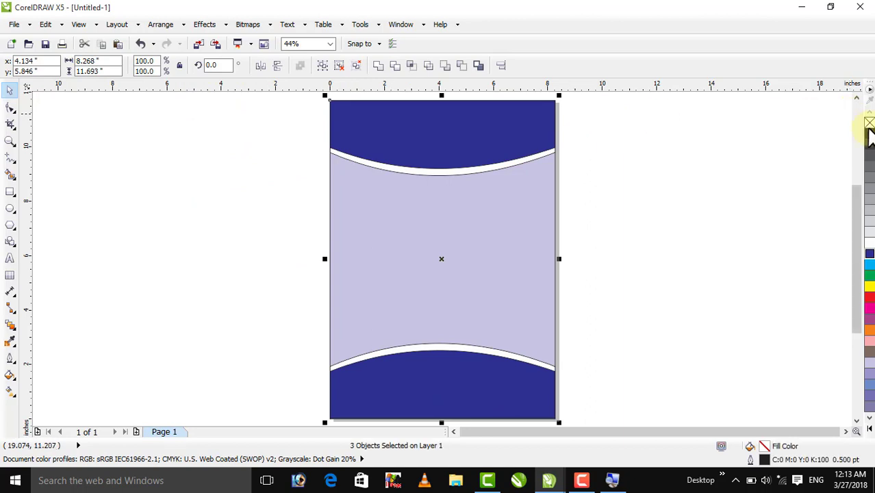
pyautogui.rightClick(870, 124)
pyautogui.click(685, 156)
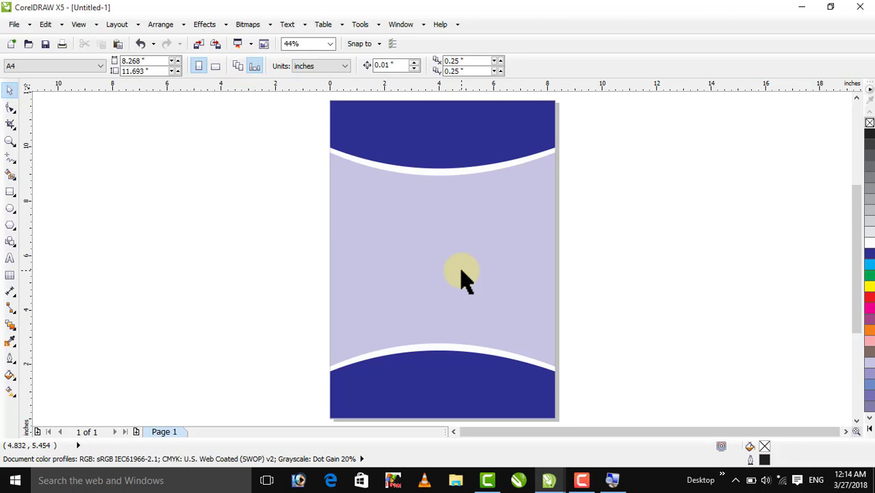
# Delete everything on the page and switch to the TUTORIAL.cdr document.
pyautogui.hotkey('ctrl', 'a')
pyautogui.press('Delete')
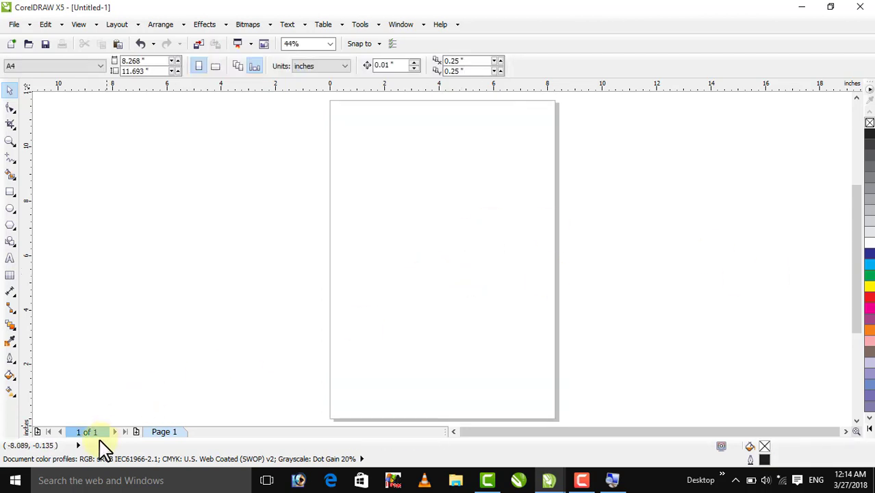
pyautogui.hotkey('ctrl', 'Tab')
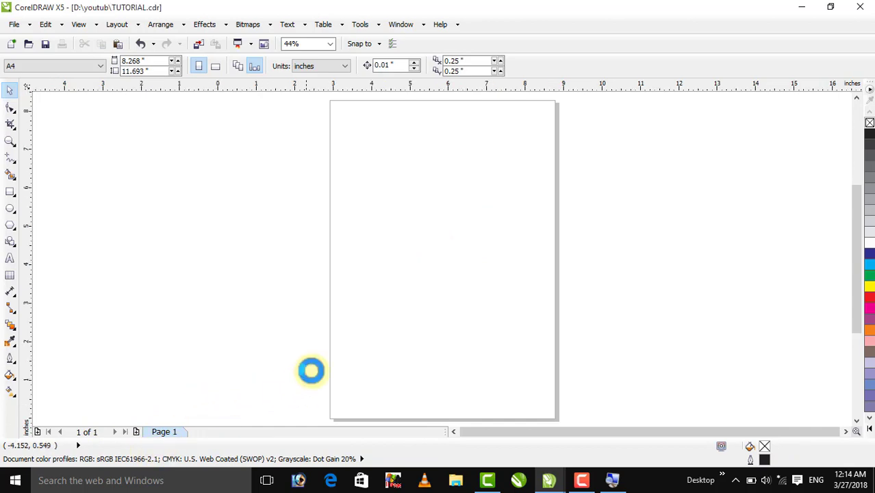
# Draw a rectangle about 3.4 inches wide and 4.1 inches high in the blank area of the lesson page.
pyautogui.click(10, 192)
pyautogui.moveTo(308, 181); pyautogui.dragTo(440, 334)
pyautogui.click(10, 92)
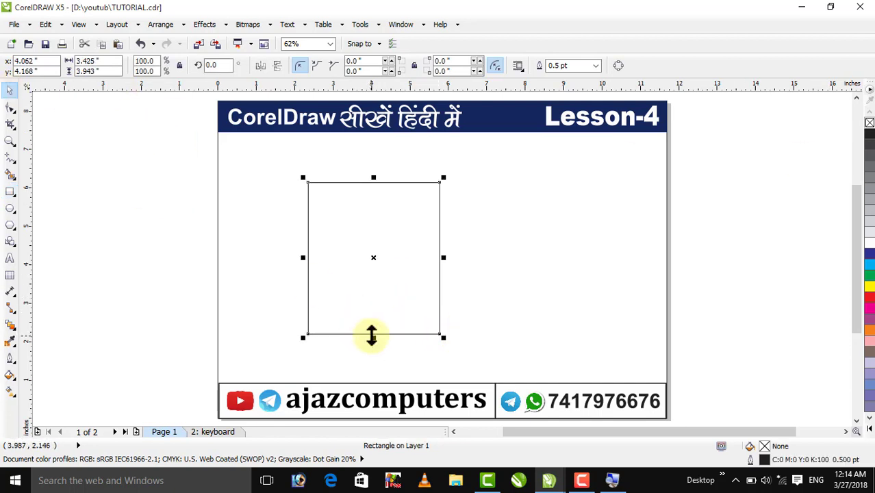
pyautogui.moveTo(371, 338); pyautogui.dragTo(371, 345)
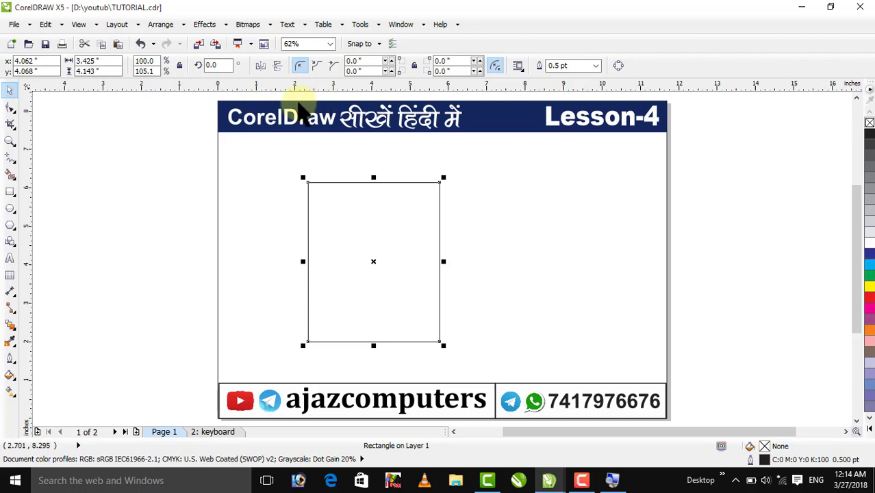
# Convert the rectangle to curves and delete its upper-left corner node to leave a right triangle.
pyautogui.click(618, 65)
pyautogui.click(10, 107)
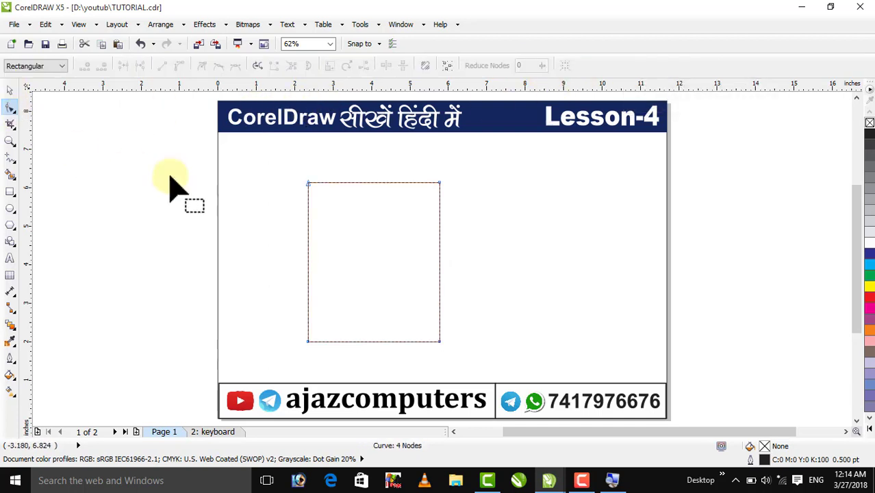
pyautogui.click(308, 183)
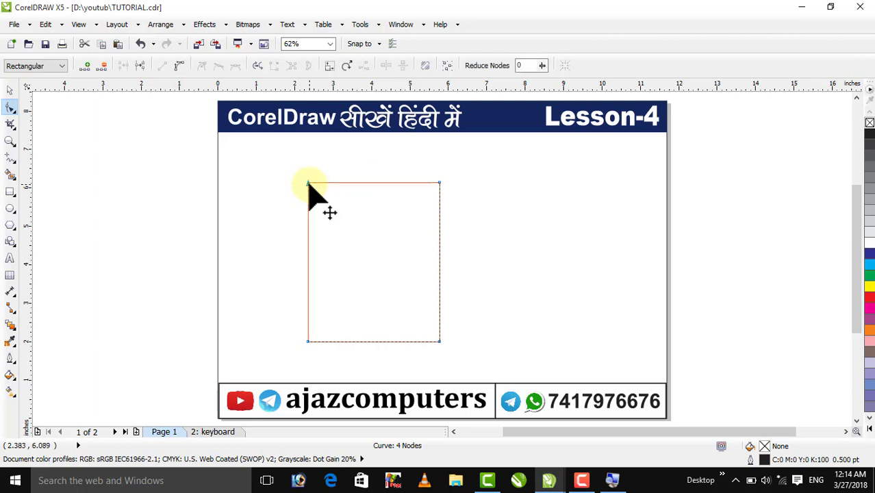
pyautogui.press('Delete')
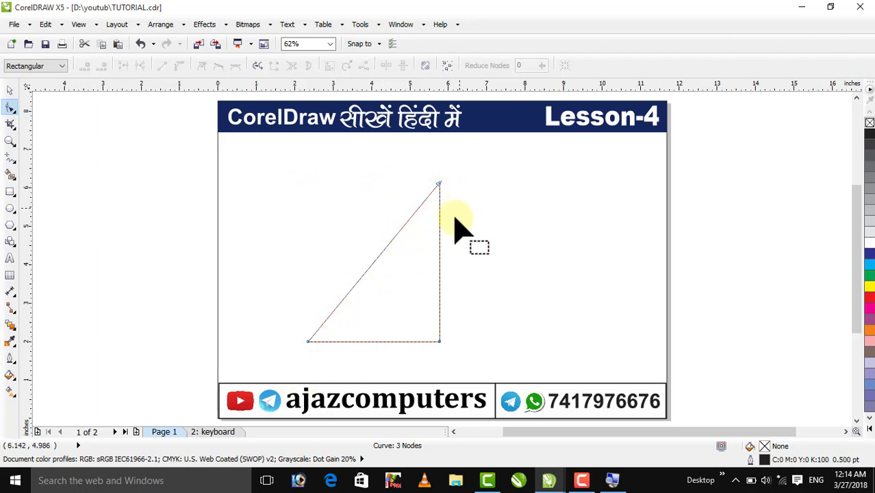
# Add two nodes along the triangle's sloping edge, and mark another point near its lower end.
pyautogui.doubleClick(350, 292)
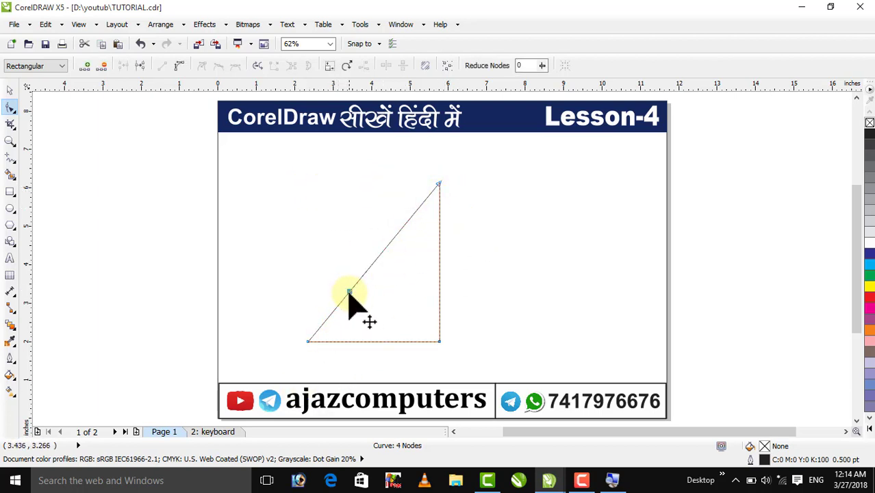
pyautogui.click(395, 237)
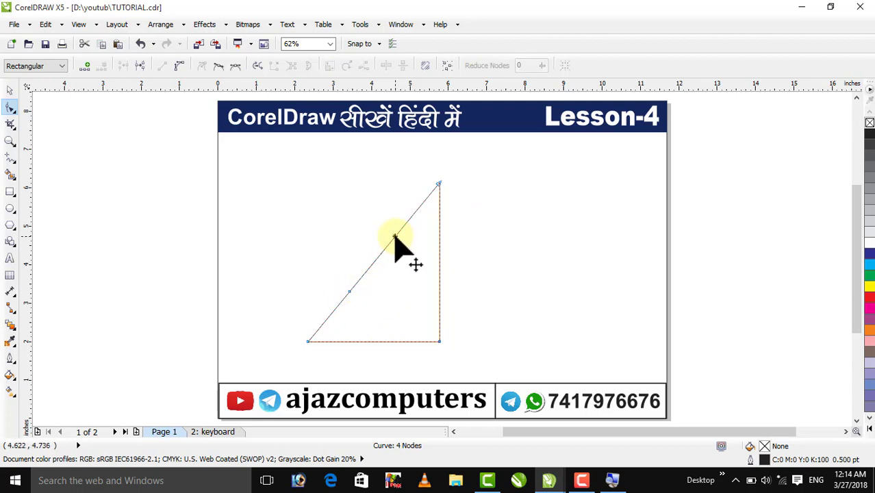
pyautogui.click(87, 66)
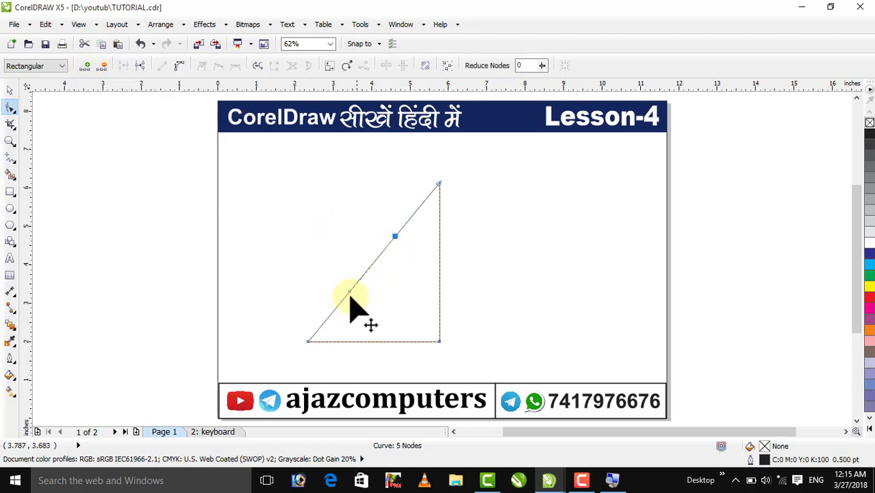
pyautogui.click(333, 311)
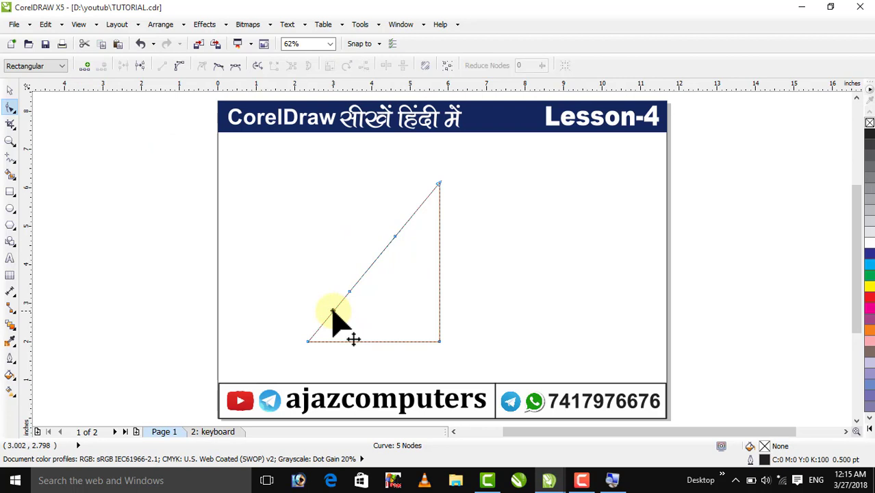
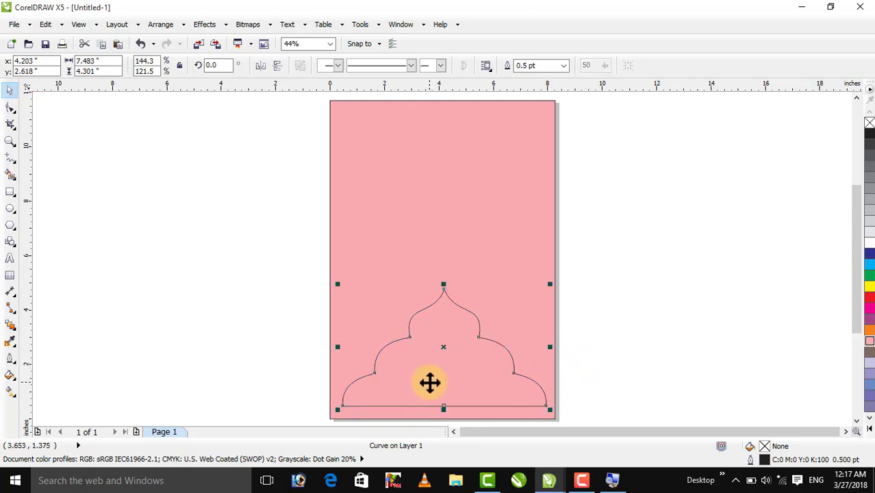
# Align the scalloped dome shape to the bottom edge of the pink page rectangle.
pyautogui.keyDown('shift'); pyautogui.click(387, 291); pyautogui.keyUp('shift')
pyautogui.press('b')
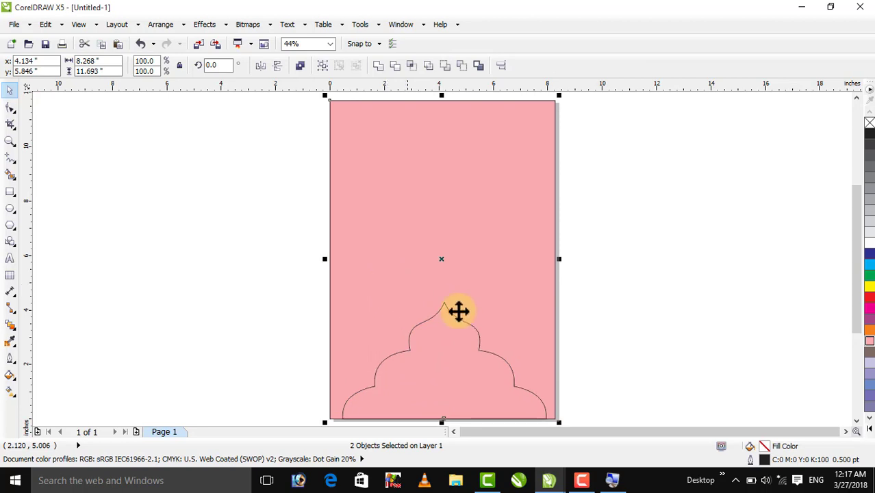
pyautogui.click(600, 320)
# Centre the dome shape horizontally on the page rectangle and widen it to about 8.23 inches, spanning the page width.
pyautogui.click(544, 363)
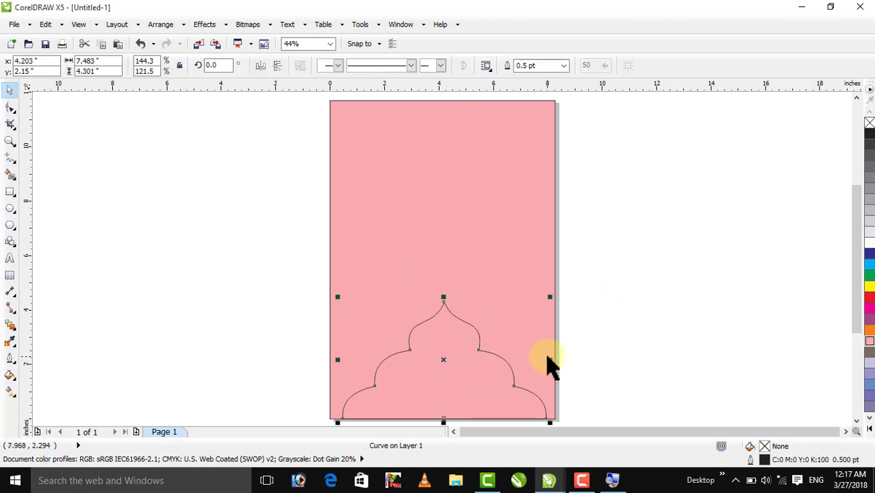
pyautogui.moveTo(550, 362); pyautogui.dragTo(557, 365)
pyautogui.click(595, 341)
pyautogui.click(484, 380)
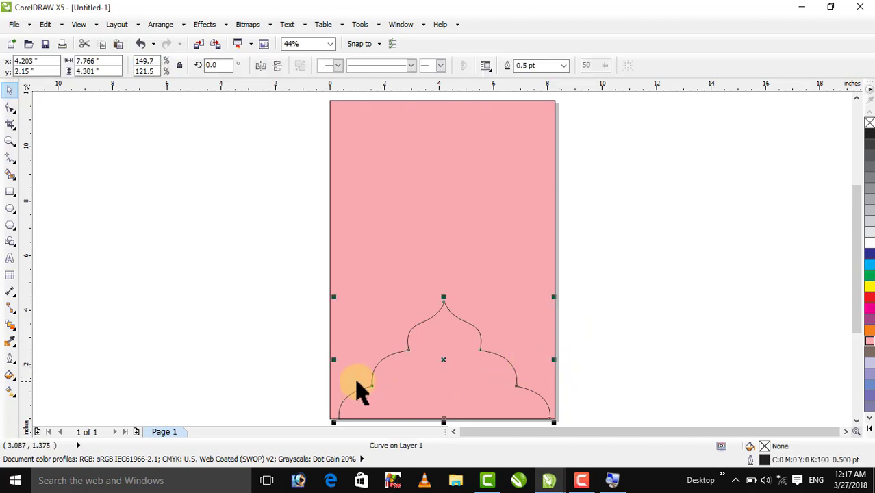
pyautogui.keyDown('shift'); pyautogui.click(365, 324); pyautogui.keyUp('shift')
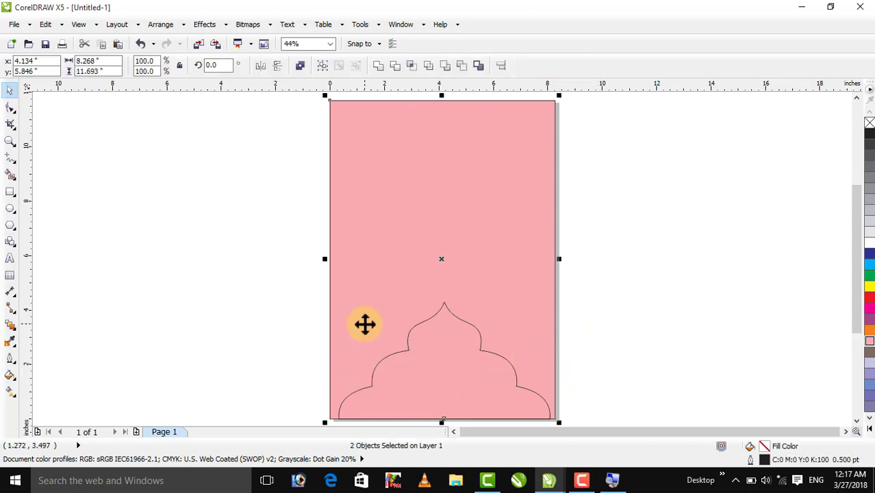
pyautogui.click(641, 333)
pyautogui.click(527, 391)
pyautogui.moveTo(552, 363); pyautogui.dragTo(560, 363)
# Fill the dome shape at the page's bottom with red.
pyautogui.click(512, 386)
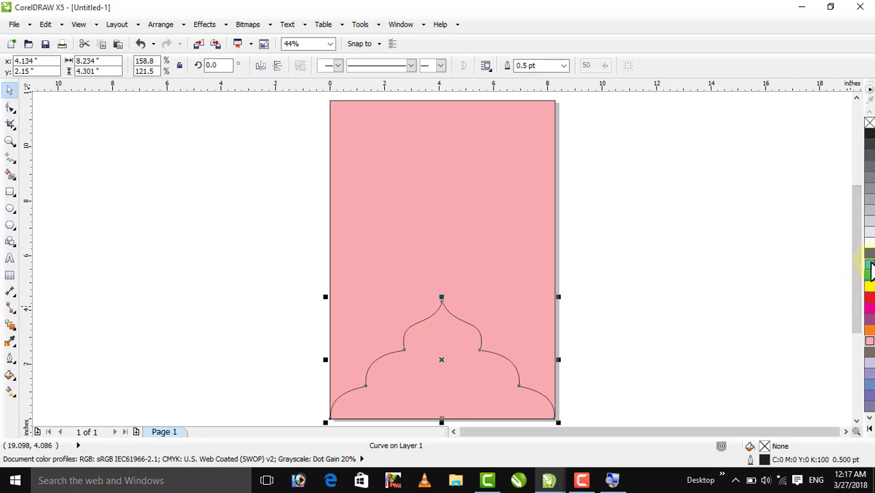
pyautogui.click(867, 297)
pyautogui.click(660, 267)
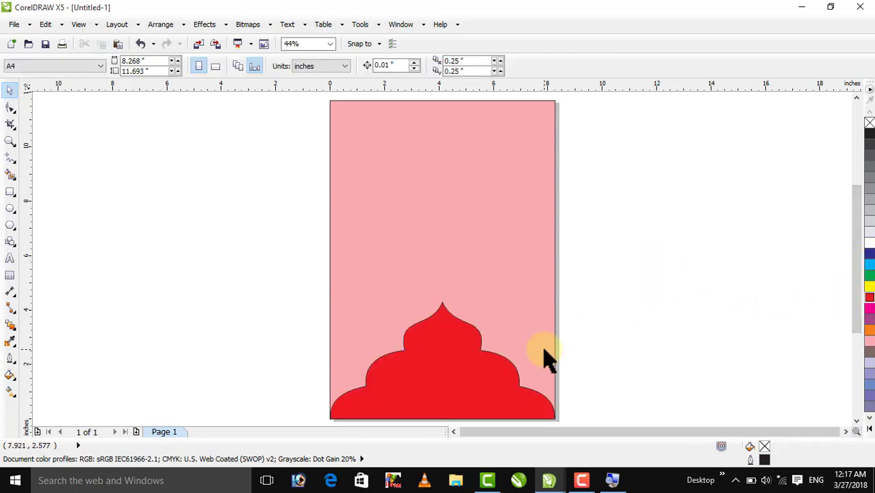
# Make a vertically mirrored copy of the red dome and align it to the top edge of the page rectangle.
pyautogui.click(448, 389)
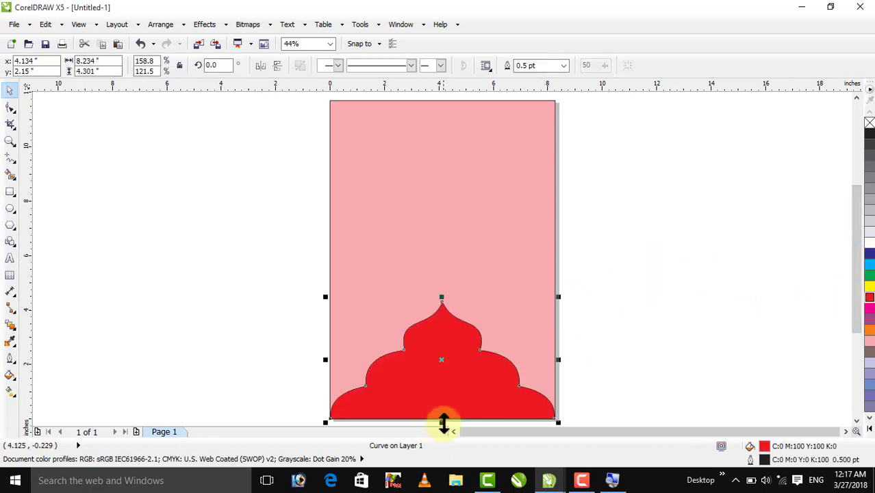
pyautogui.moveTo(443, 418); pyautogui.dragTo(449, 273)
pyautogui.keyDown('shift'); pyautogui.click(435, 153); pyautogui.keyUp('shift')
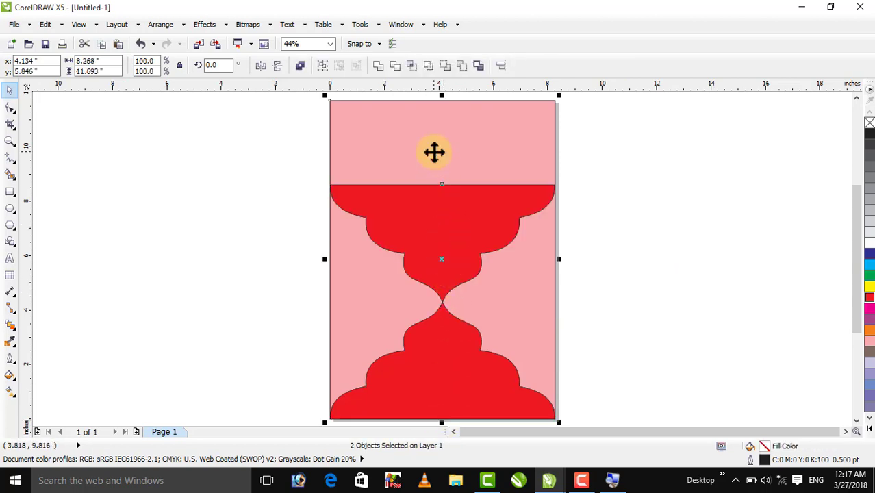
pyautogui.click(601, 179)
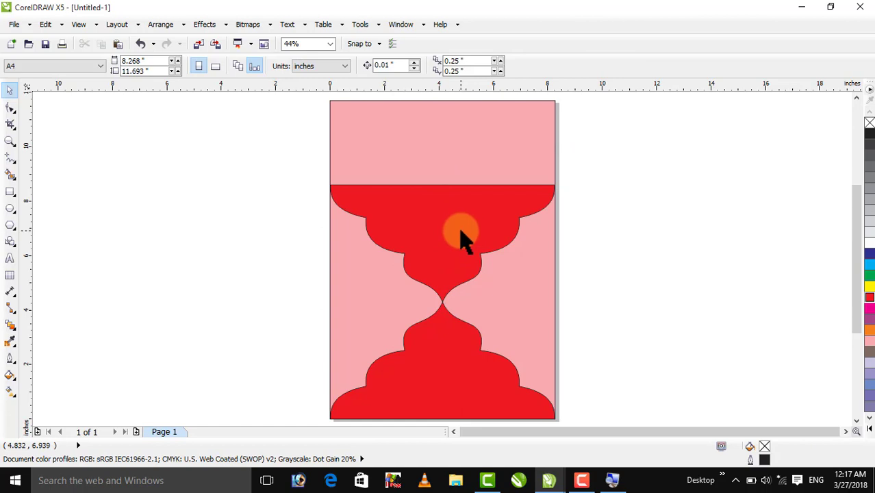
pyautogui.click(461, 236)
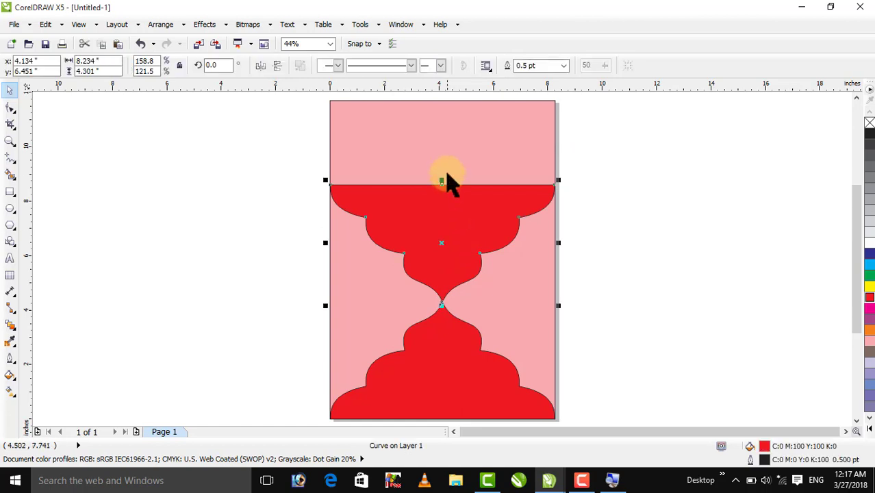
pyautogui.keyDown('shift'); pyautogui.click(475, 137); pyautogui.keyUp('shift')
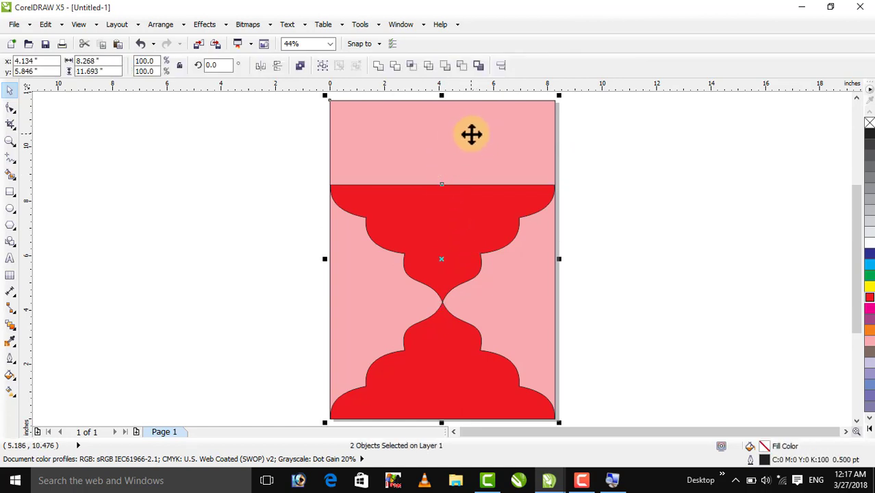
pyautogui.hotkey('ctrl', 'l')
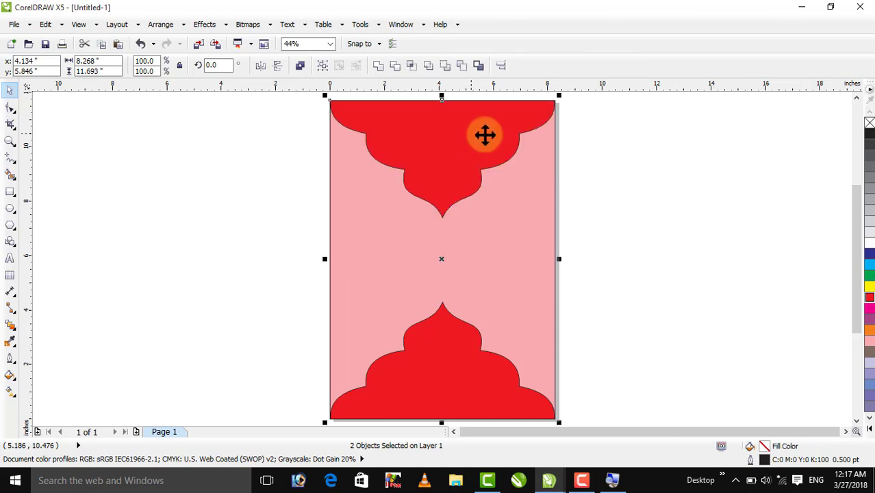
pyautogui.click(604, 191)
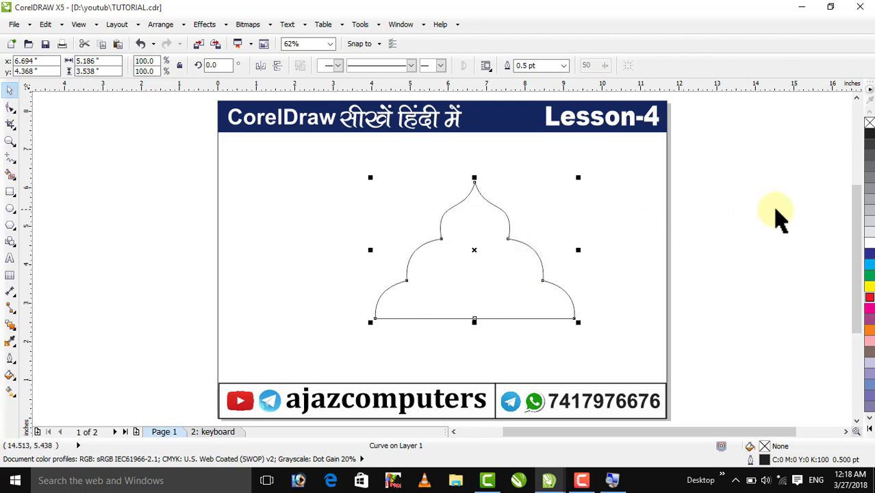
# Delete the unfilled dome shape from the TUTORIAL.cdr page.
pyautogui.press('Delete')
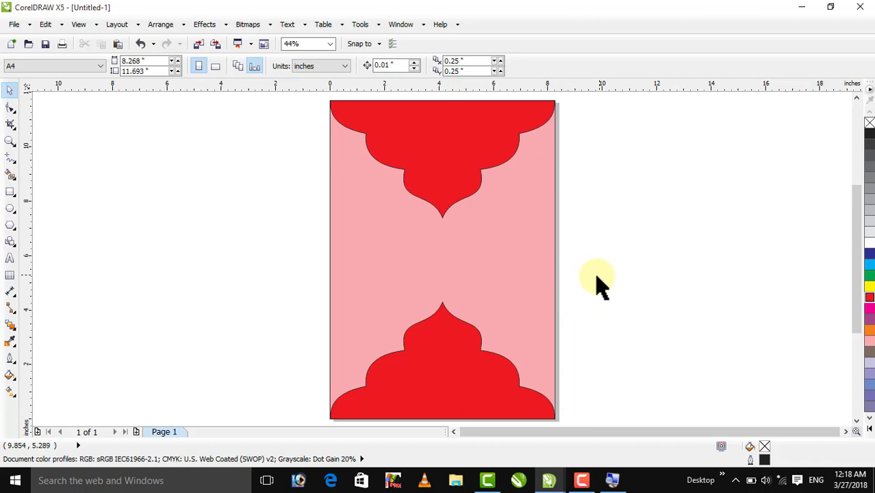
# Delete both red scalloped dome shapes from the page, leaving the pink page rectangle.
pyautogui.click(433, 381)
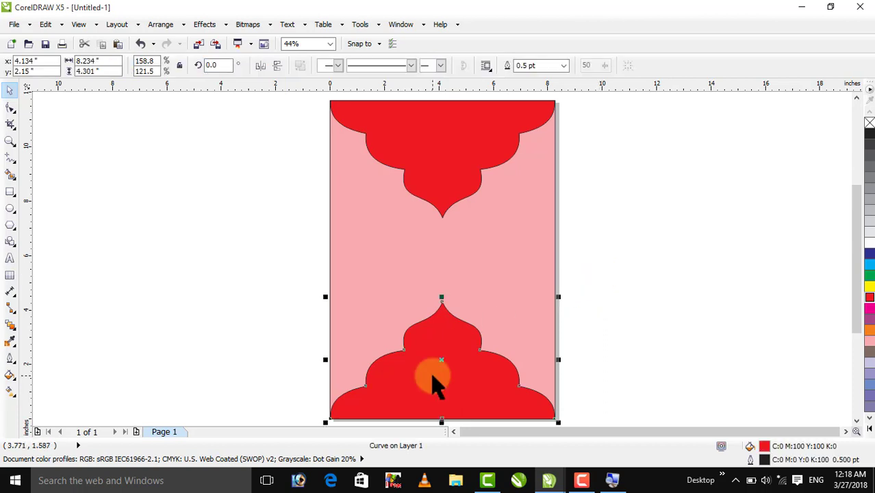
pyautogui.press('Delete')
pyautogui.click(417, 181)
pyautogui.press('Delete')
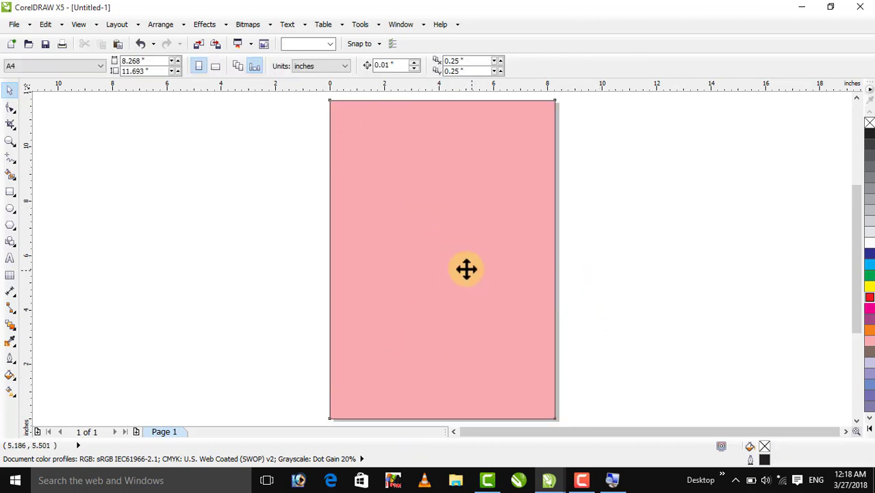
# Make a vertically shortened copy of the pink page rectangle, about 1.42 inches high, along the page's bottom edge.
pyautogui.click(471, 271)
pyautogui.moveTo(442, 96); pyautogui.dragTo(442, 379)
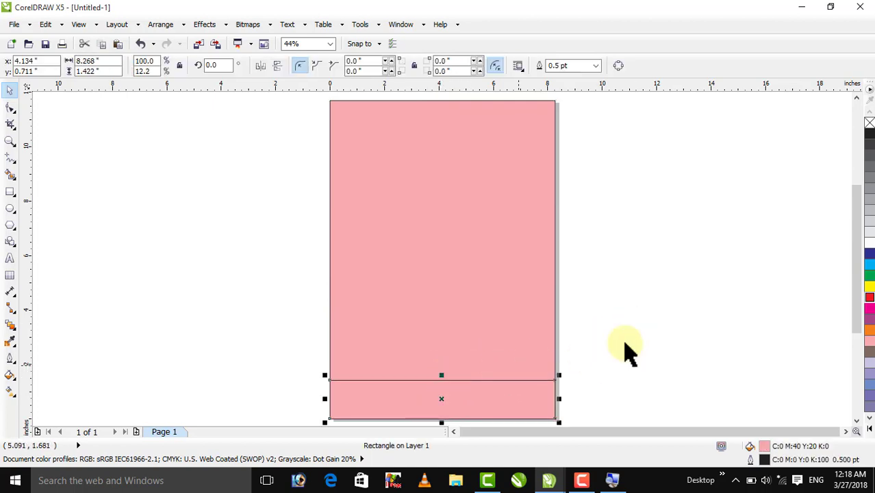
pyautogui.click(108, 117)
# Convert the short pink rectangle at the page's bottom to curves and get its nodes ready for editing.
pyautogui.click(12, 141)
pyautogui.moveTo(307, 302); pyautogui.dragTo(604, 397)
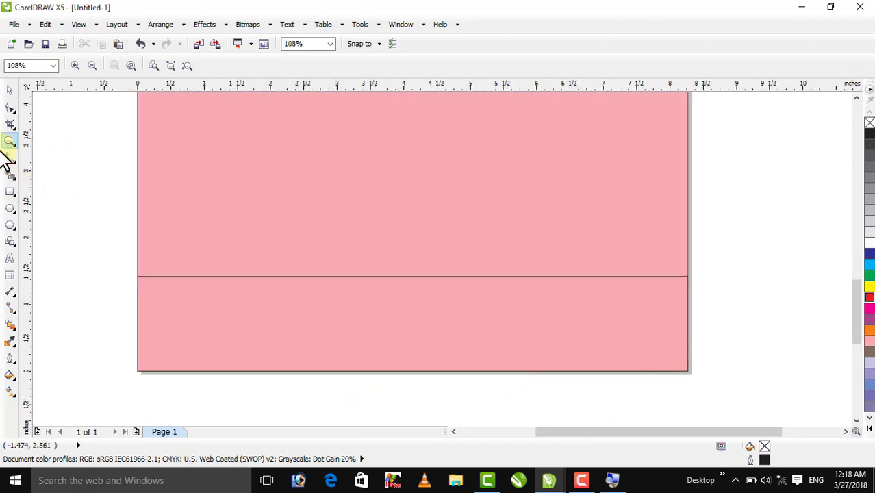
pyautogui.click(10, 90)
pyautogui.click(307, 338)
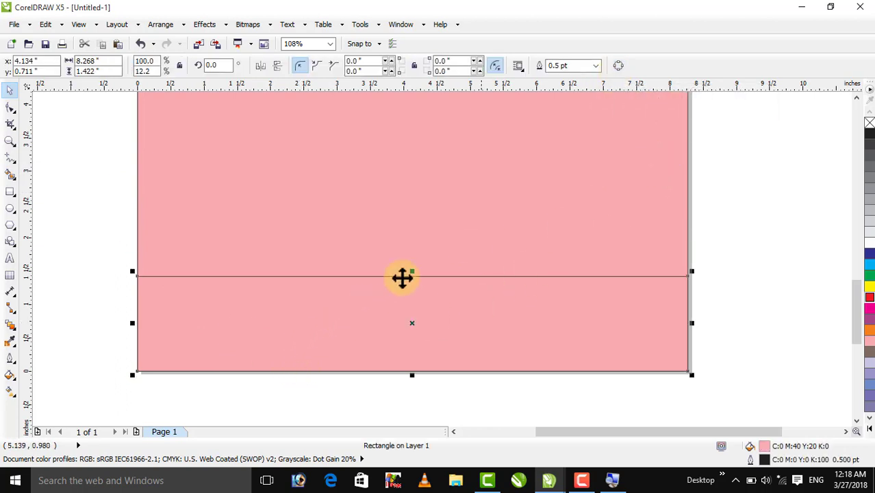
pyautogui.click(9, 110)
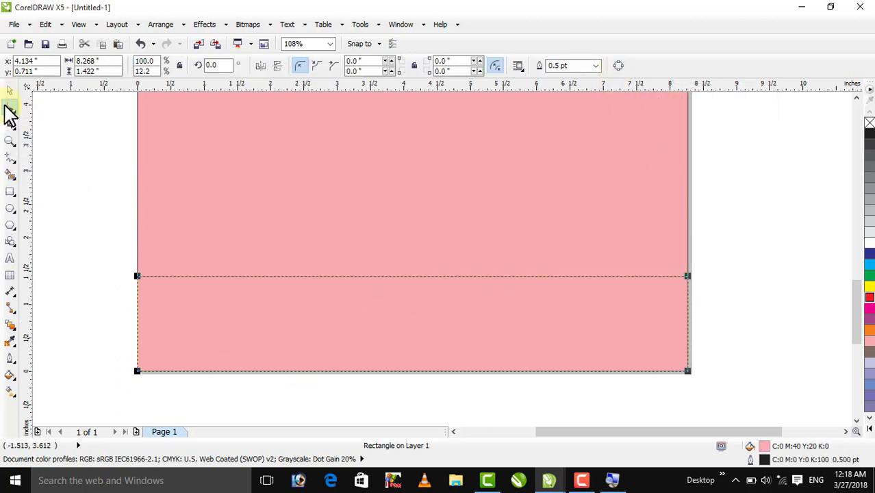
pyautogui.click(618, 66)
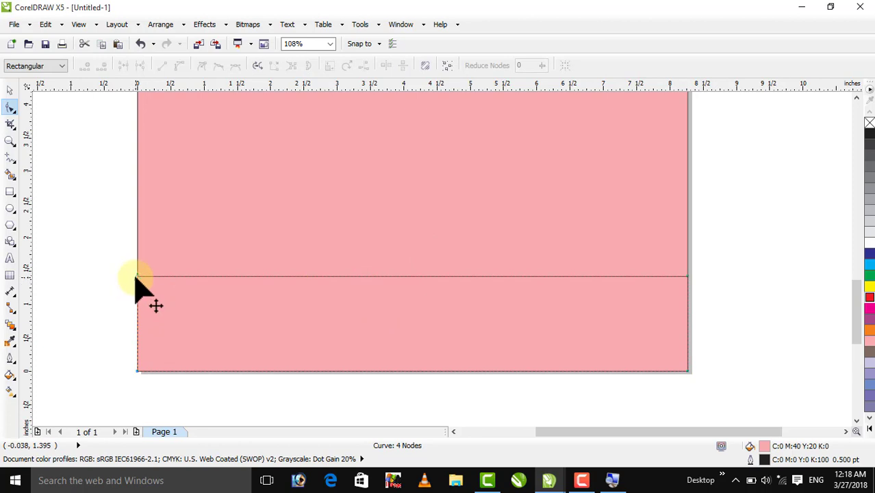
# Lower the footer shape's upper-left node slightly and convert its top edge from a line to a curve.
pyautogui.moveTo(137, 277); pyautogui.dragTo(139, 295)
pyautogui.click(417, 288)
pyautogui.rightClick(417, 287)
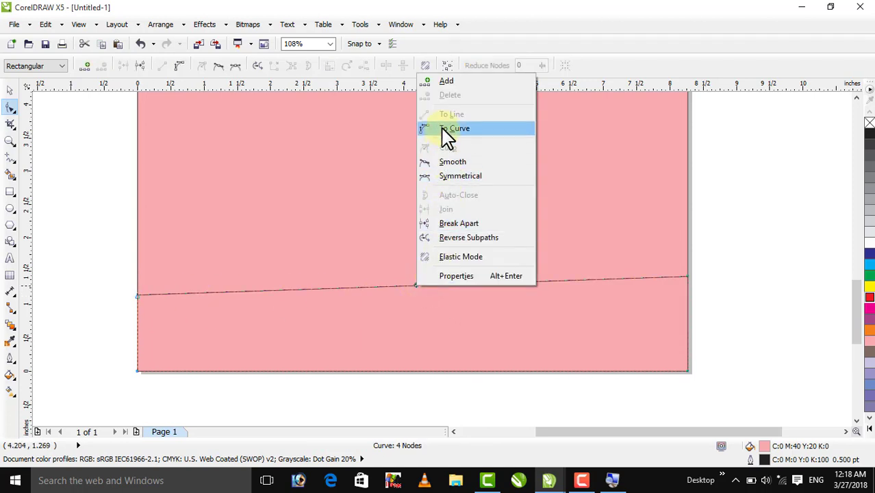
pyautogui.click(815, 223)
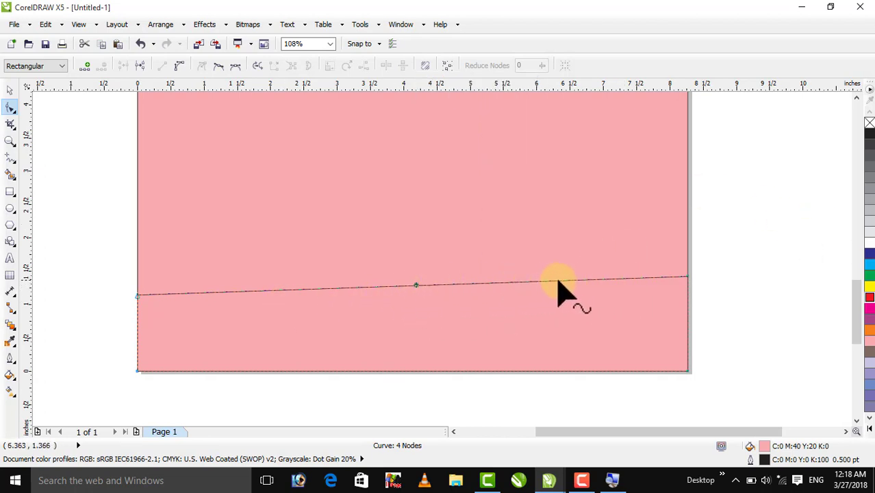
pyautogui.click(726, 265)
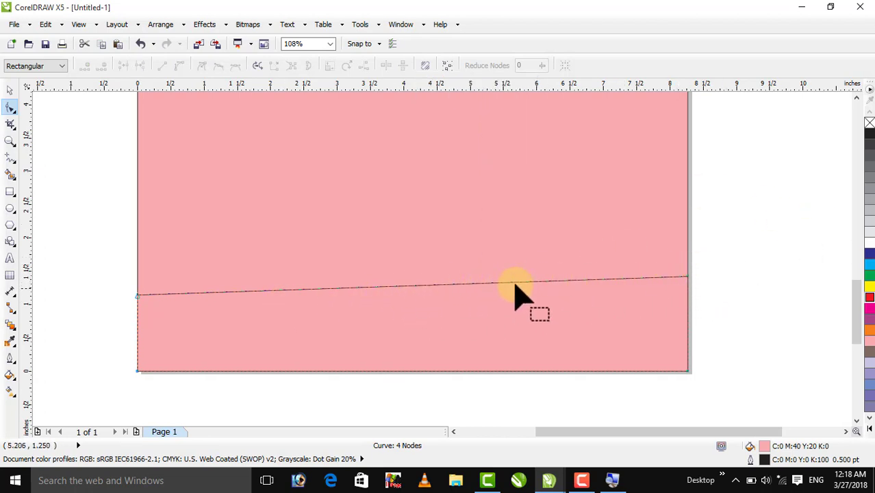
pyautogui.rightClick(461, 286)
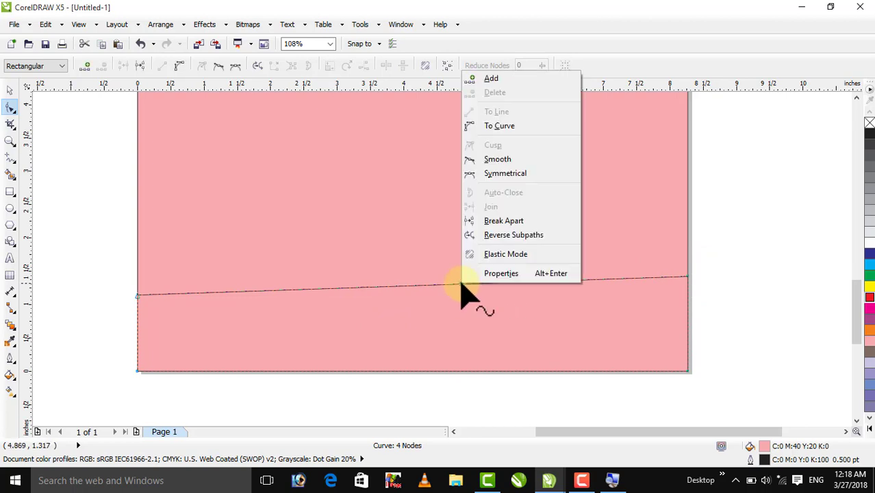
pyautogui.click(499, 126)
# Bend the footer's top edge into an S-shaped wave, dipping on the left and rising on the right, and lower its left end node.
pyautogui.moveTo(318, 290); pyautogui.dragTo(316, 347)
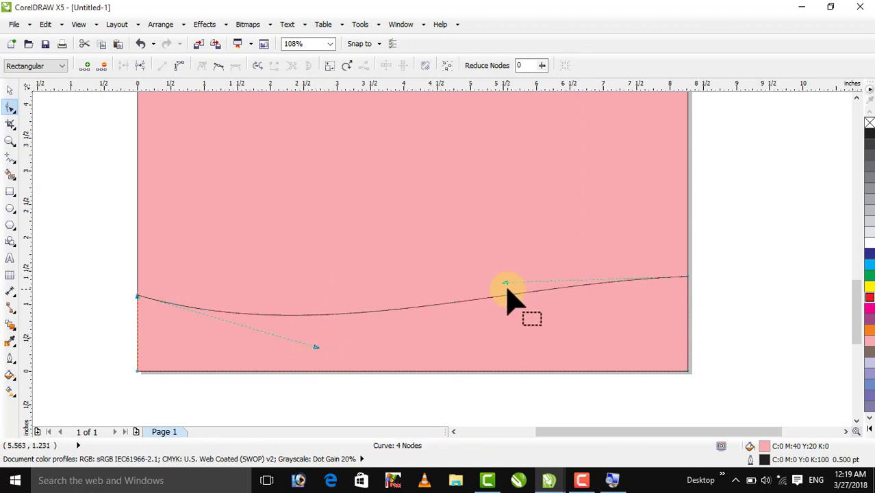
pyautogui.moveTo(505, 282); pyautogui.dragTo(468, 216)
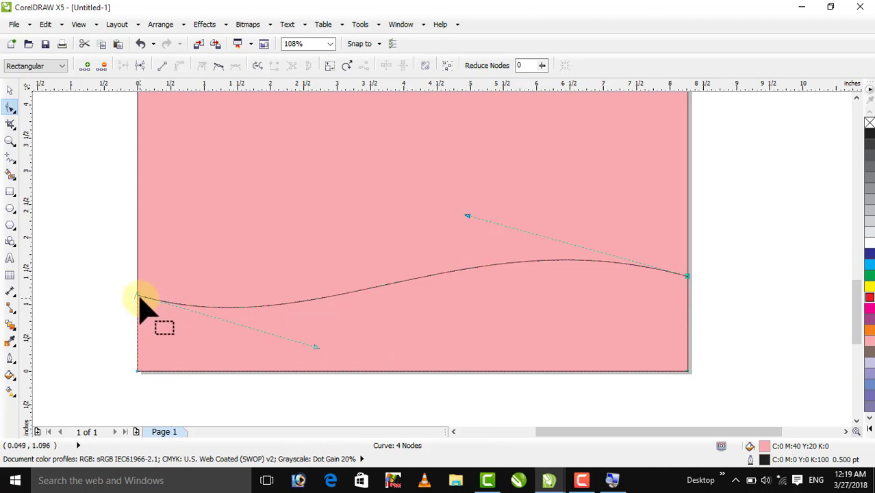
pyautogui.moveTo(137, 297); pyautogui.dragTo(137, 312)
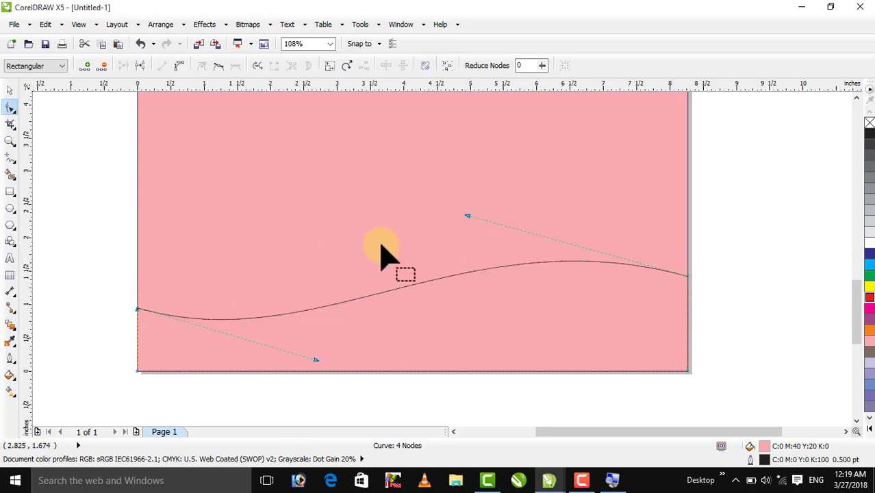
pyautogui.click(10, 91)
pyautogui.click(47, 140)
# Fill the wavy footer shape with red.
pyautogui.click(486, 306)
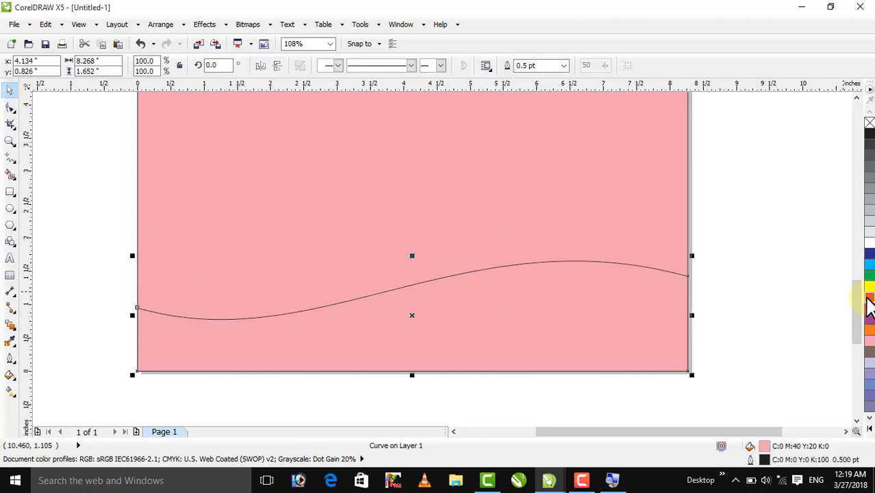
pyautogui.click(867, 299)
pyautogui.click(744, 277)
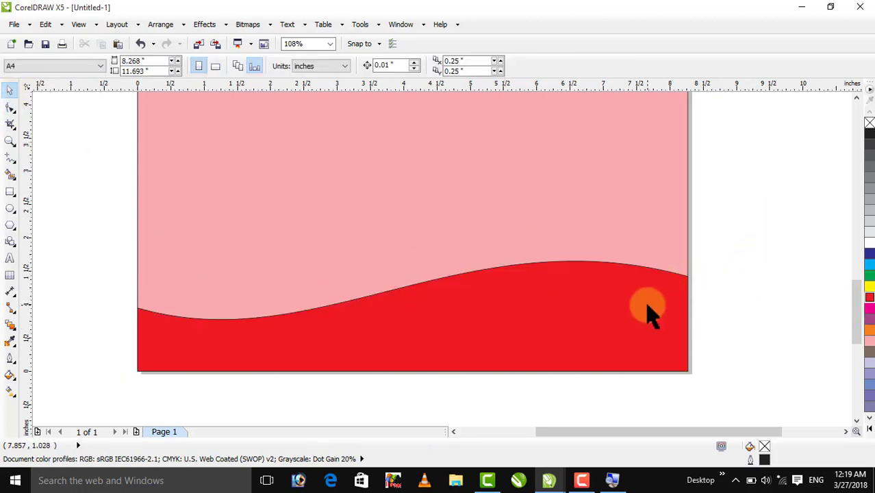
# Remove the outline from the red wavy footer shape.
pyautogui.click(518, 322)
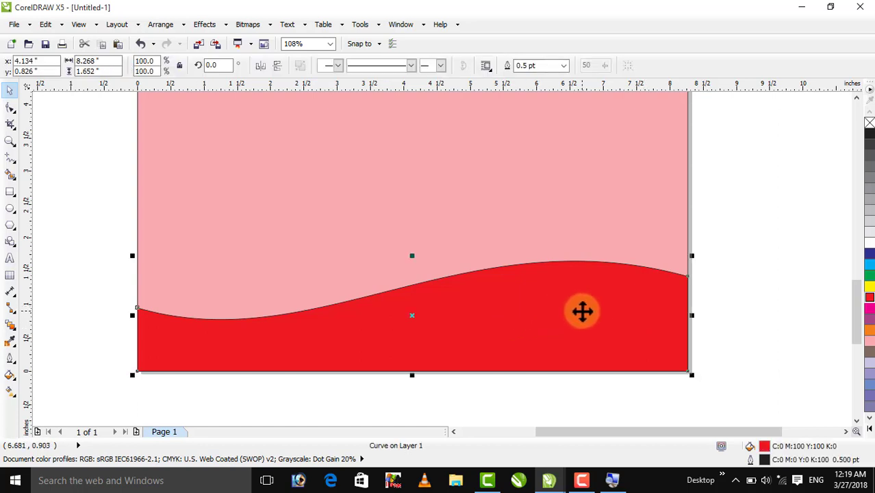
pyautogui.click(705, 264)
pyautogui.click(637, 318)
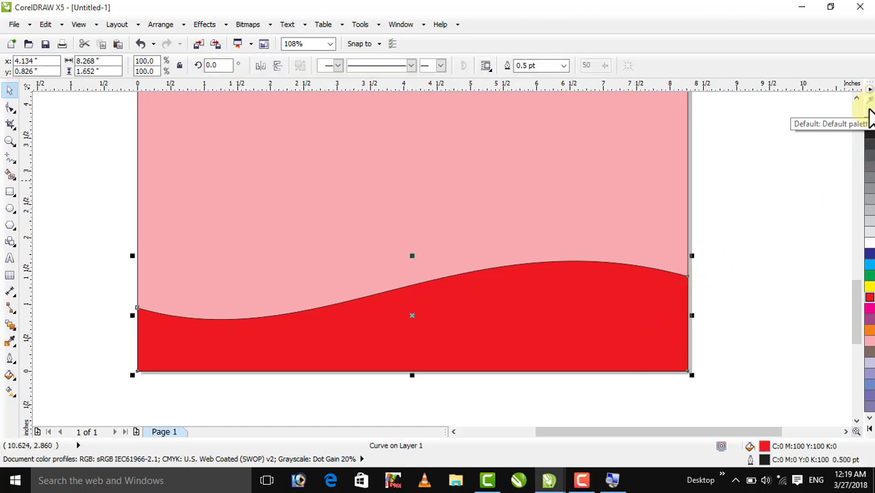
pyautogui.rightClick(868, 122)
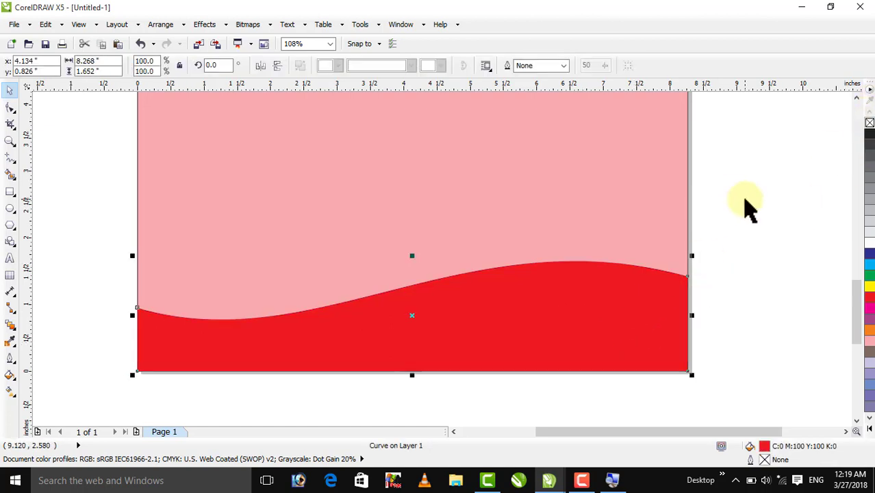
pyautogui.click(748, 209)
pyautogui.click(587, 324)
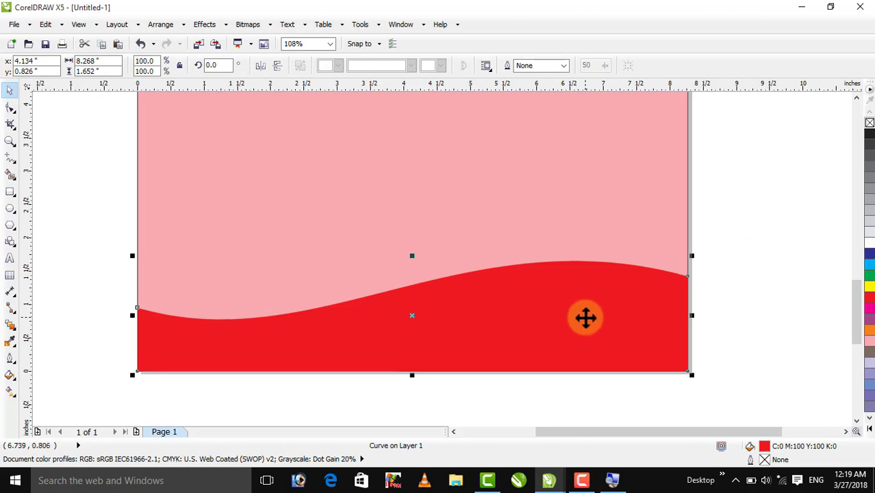
pyautogui.moveTo(567, 317); pyautogui.dragTo(532, 228)
pyautogui.rightClick(532, 228)
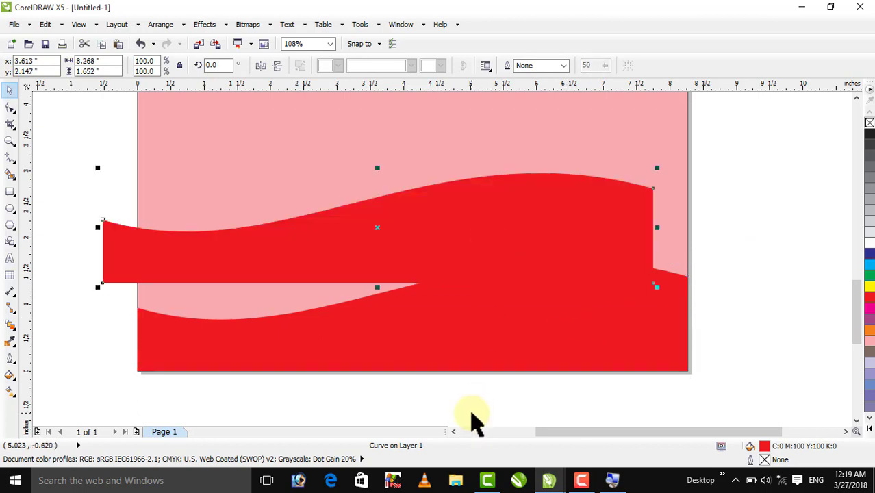
pyautogui.hotkey('ctrl', 'z')
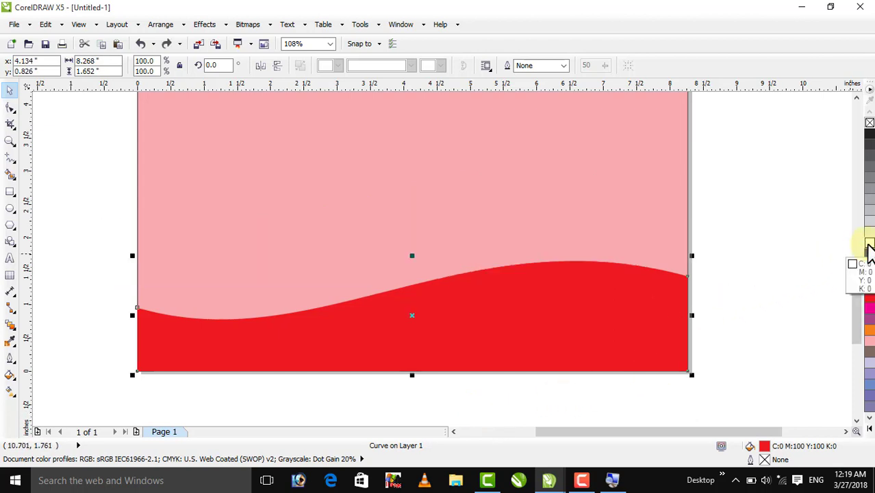
# Duplicate the red wave in place and fill the copy on top with orange.
pyautogui.click(867, 249)
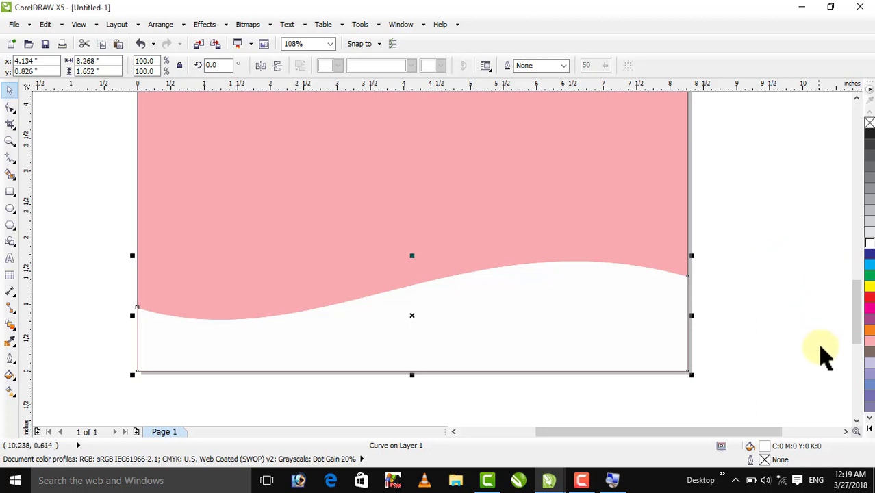
pyautogui.click(869, 332)
pyautogui.click(716, 271)
pyautogui.click(563, 318)
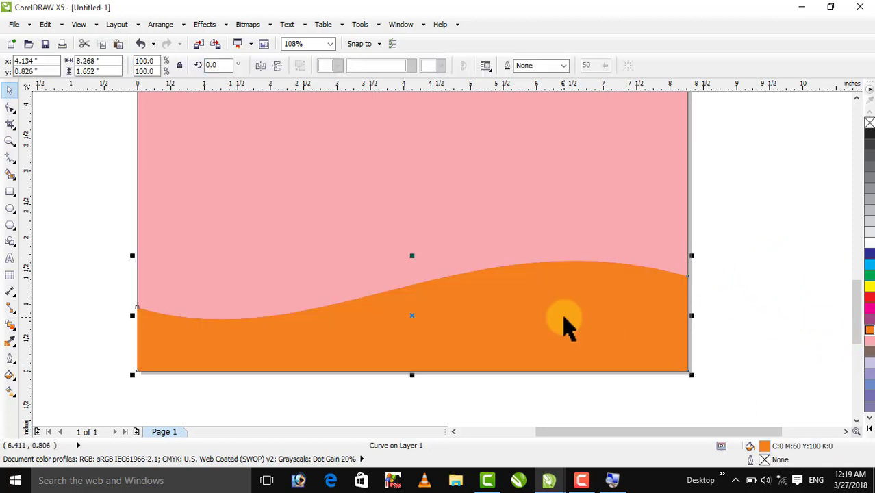
# Raise the orange wave's upper-right node by about 0.19 inch and its upper-left node slightly, making it taller than the red wave.
pyautogui.click(10, 108)
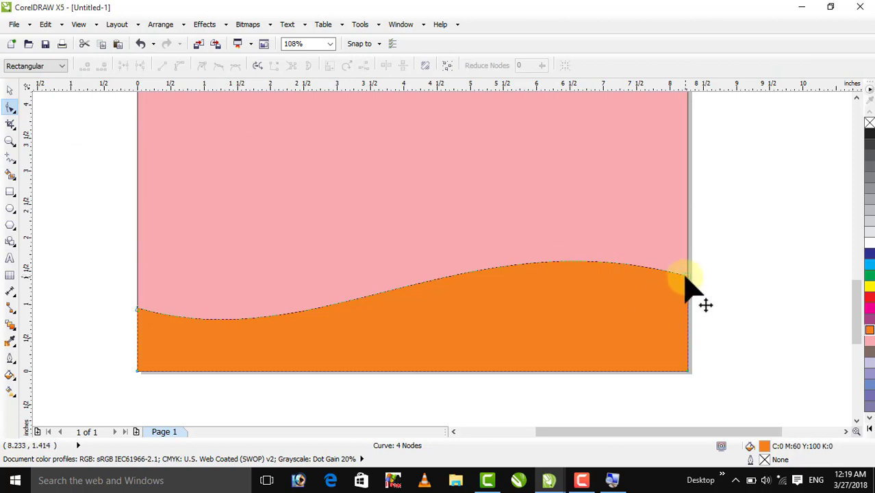
pyautogui.moveTo(688, 281); pyautogui.dragTo(688, 271)
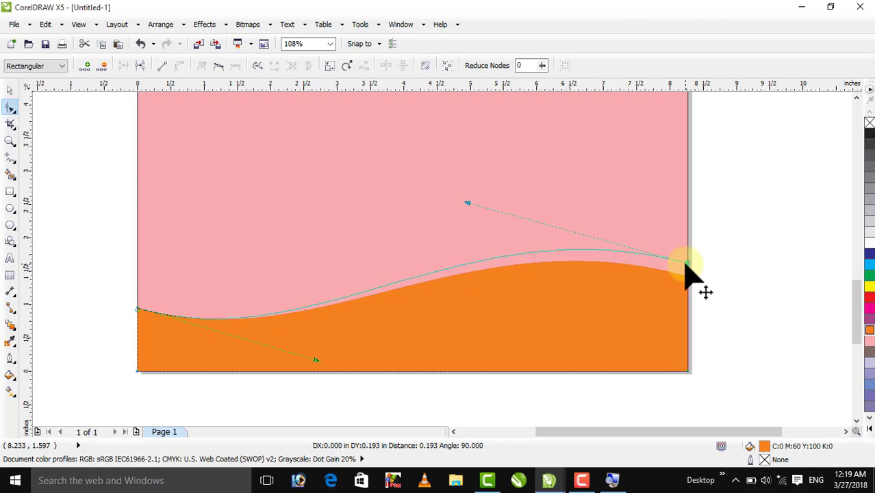
pyautogui.moveTo(686, 264); pyautogui.dragTo(686, 263)
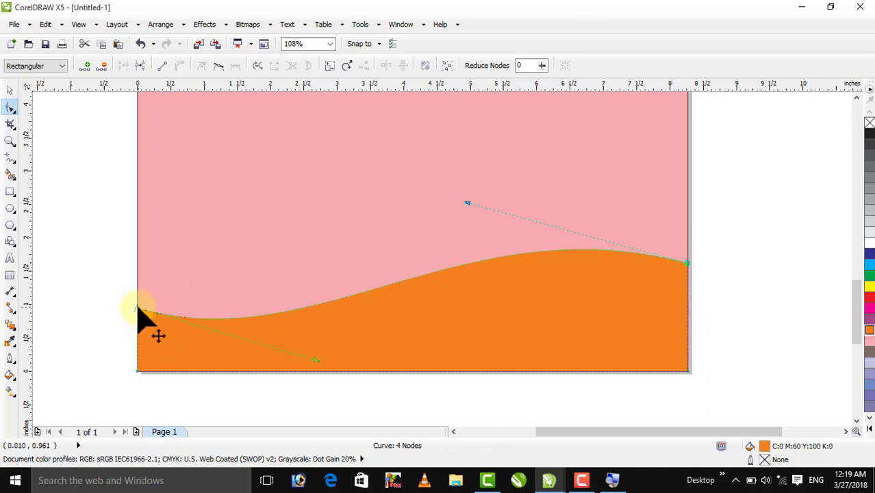
pyautogui.moveTo(138, 310); pyautogui.dragTo(139, 305)
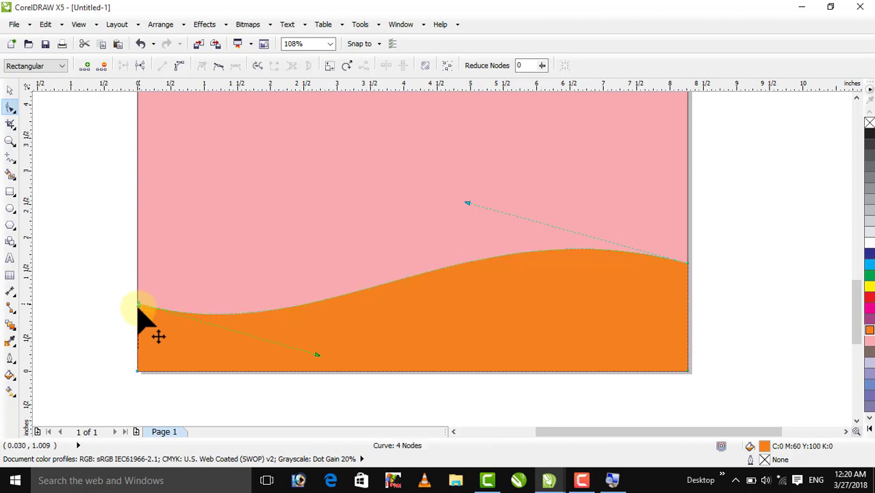
pyautogui.click(11, 91)
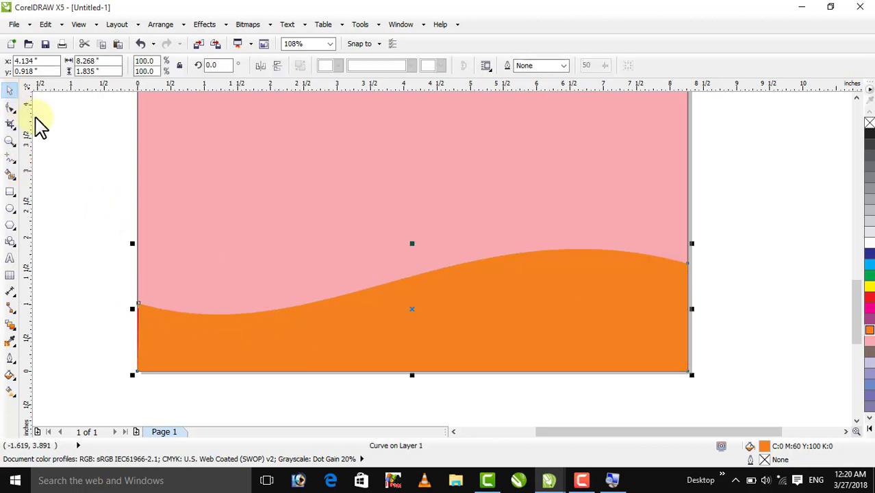
pyautogui.click(713, 260)
pyautogui.click(648, 320)
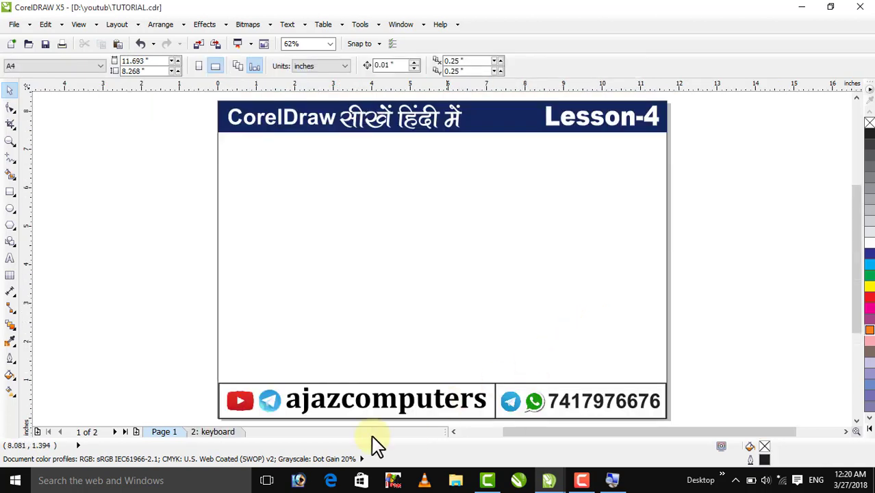
# Show the keyboard page of TUTORIAL.cdr and examine the Page Up and Page Down keys up close.
pyautogui.click(209, 433)
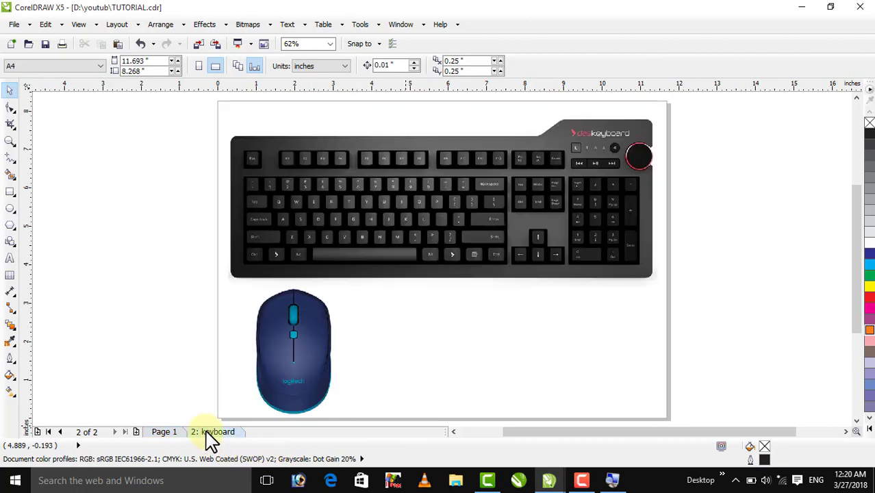
pyautogui.click(10, 141)
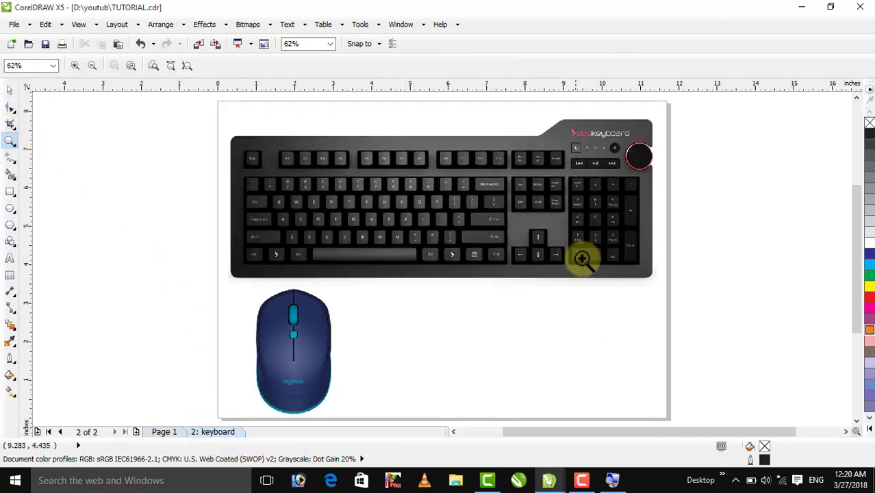
pyautogui.moveTo(460, 160); pyautogui.dragTo(592, 275)
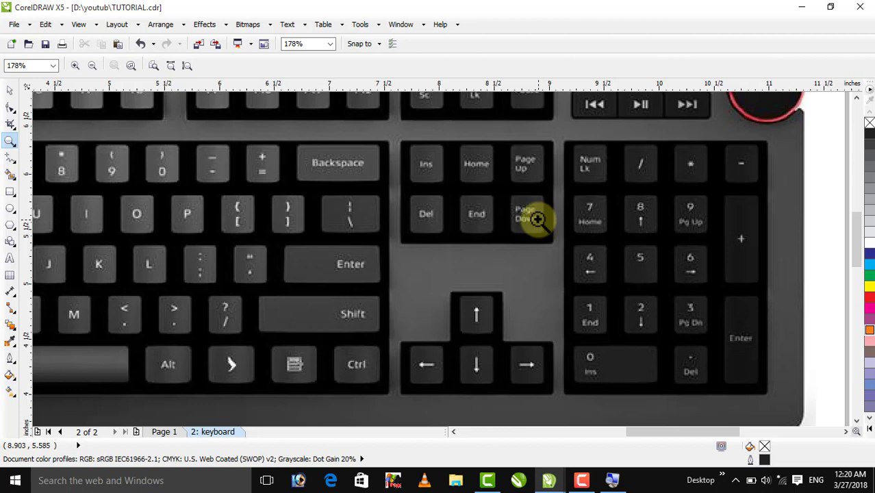
pyautogui.press('F4')
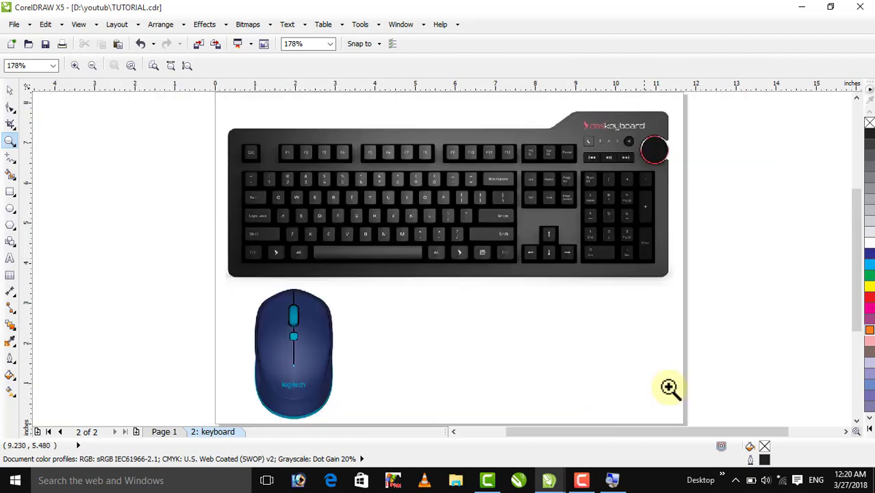
pyautogui.click(587, 480)
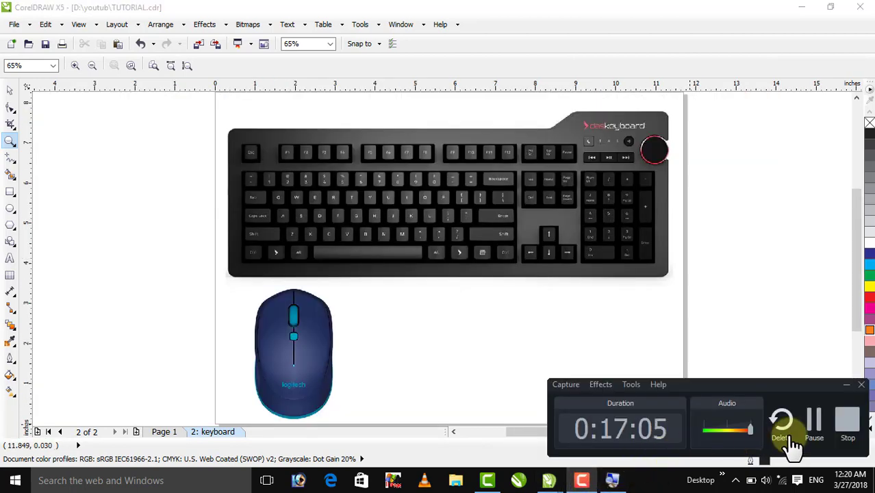
# Return to the Untitled-1 drawing and send the orange wave one level back, behind the red wave.
pyautogui.click(814, 421)
pyautogui.click(814, 421)
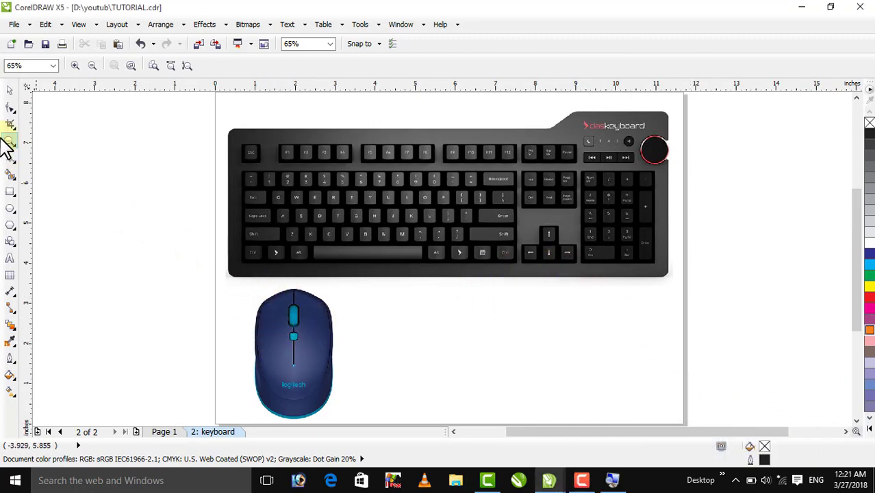
pyautogui.click(10, 91)
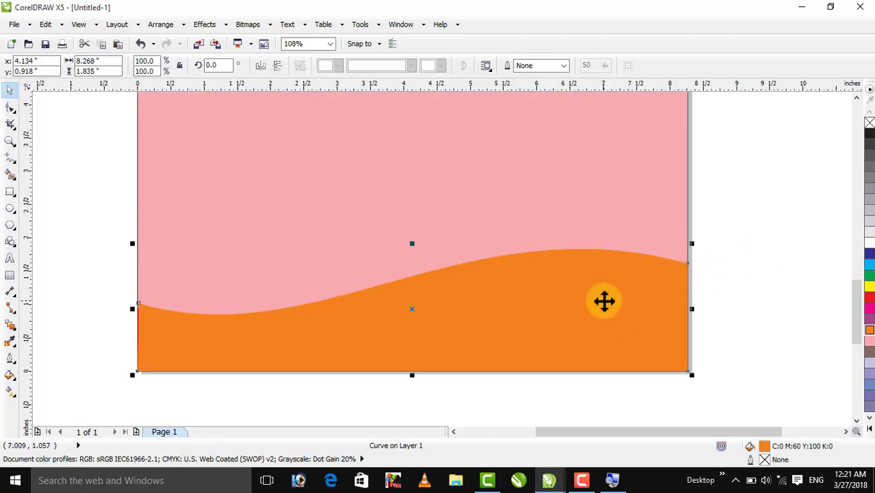
pyautogui.hotkey('ctrl', 'pagedown')
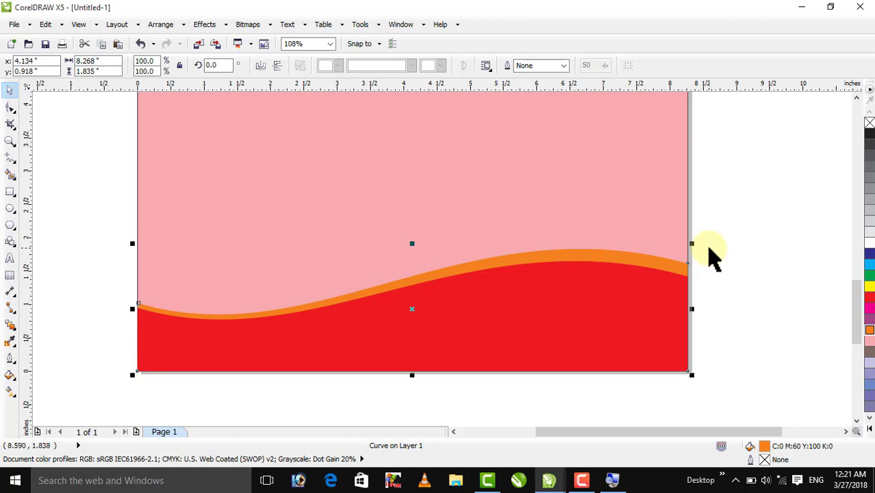
# Reselect the rear wave behind the red footer shape and fill it with yellow.
pyautogui.click(709, 251)
pyautogui.click(657, 269)
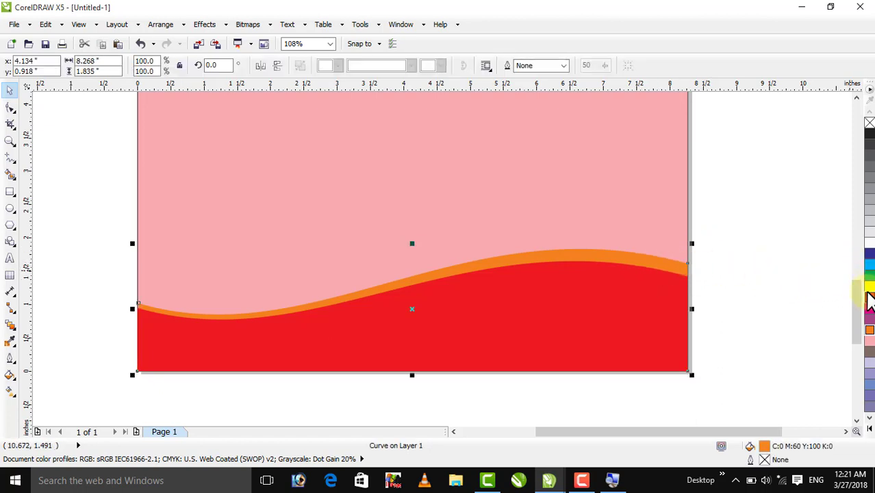
pyautogui.click(869, 287)
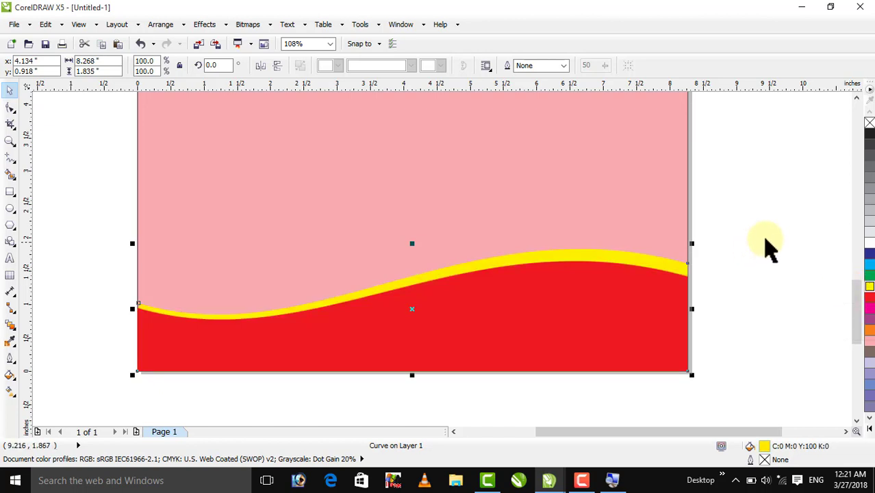
pyautogui.click(718, 250)
pyautogui.click(656, 268)
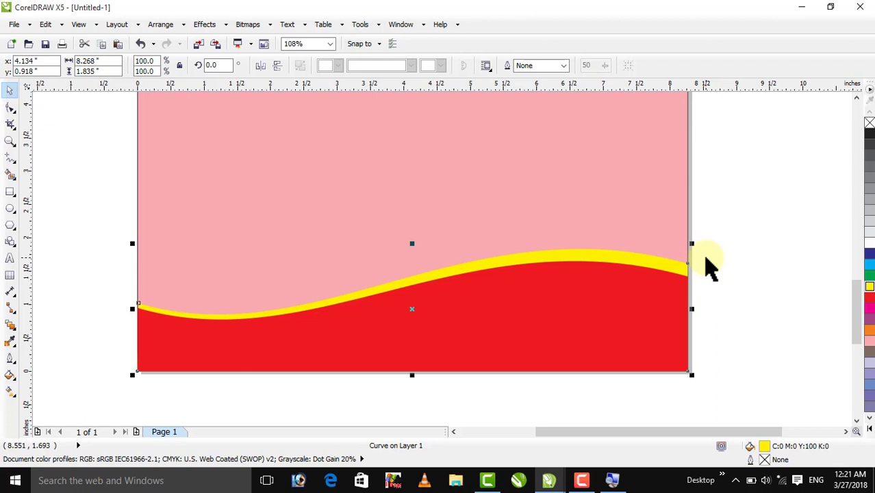
pyautogui.click(725, 267)
pyautogui.click(675, 275)
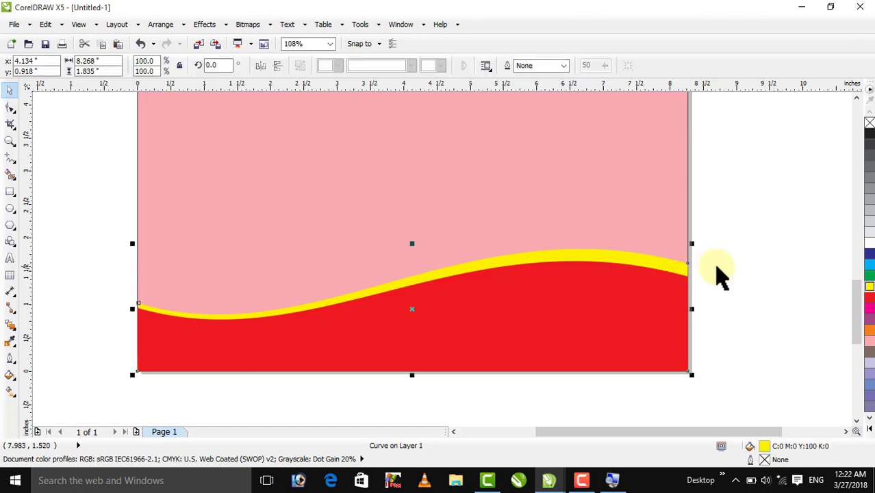
pyautogui.click(716, 277)
pyautogui.click(671, 269)
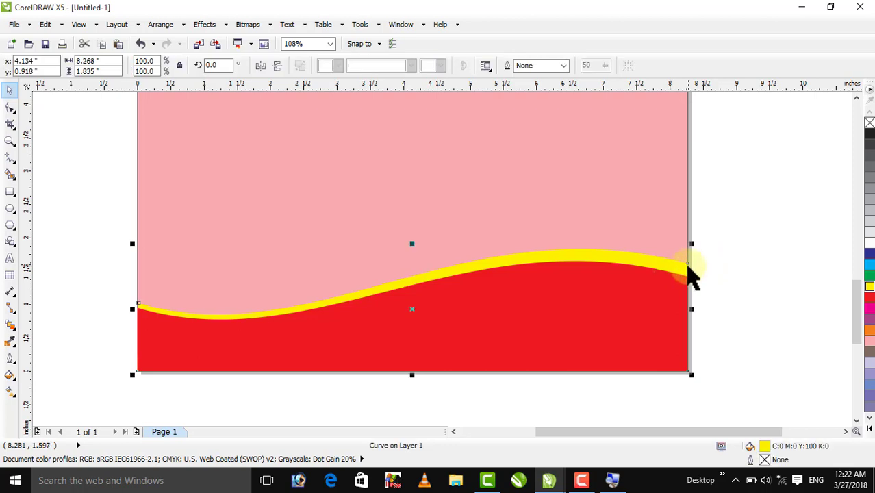
pyautogui.click(693, 282)
pyautogui.click(655, 292)
pyautogui.click(722, 263)
pyautogui.click(673, 266)
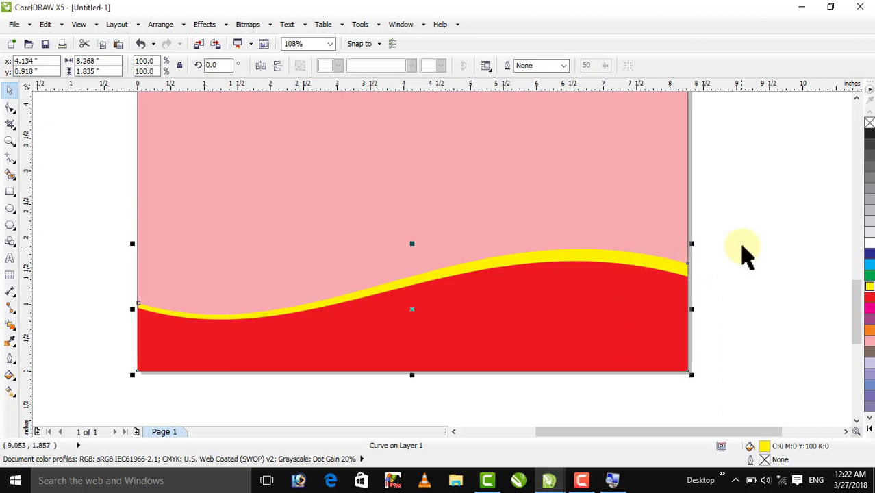
pyautogui.click(746, 257)
pyautogui.click(637, 267)
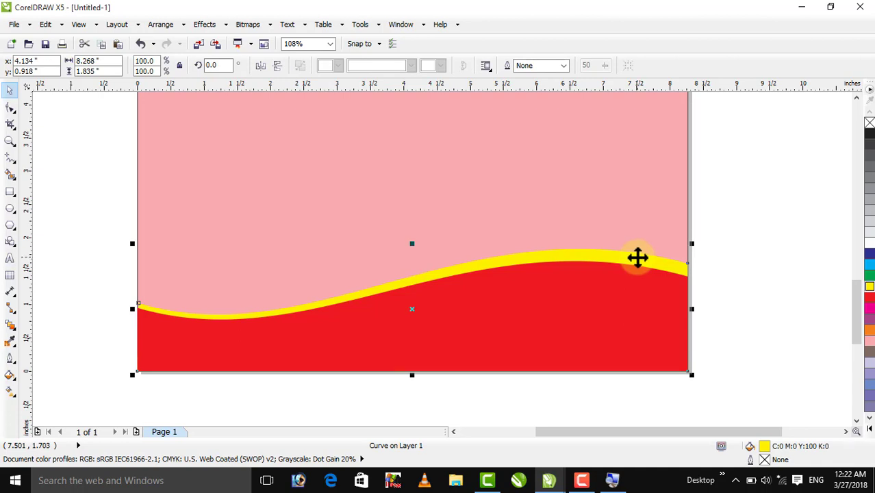
# Duplicate the yellow wave in place and raise the copy's upper-right node about 0.2 inch and its upper-left node about 0.1 inch.
pyautogui.click(730, 256)
pyautogui.click(673, 273)
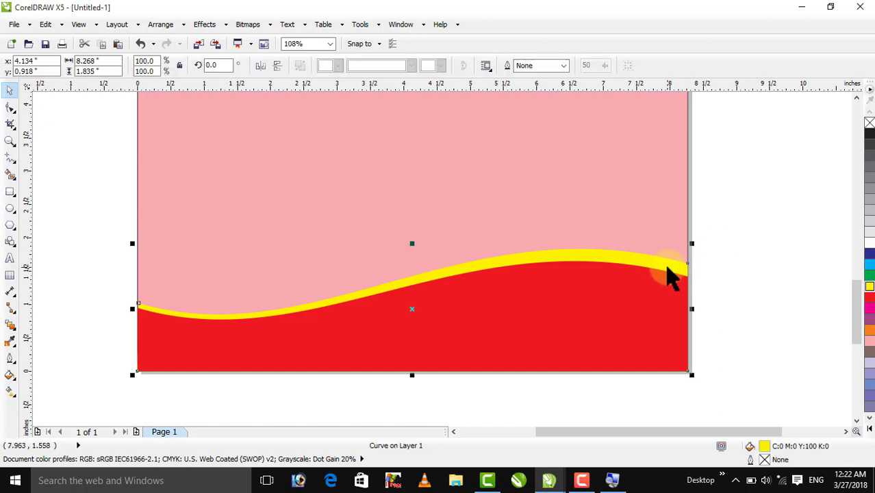
pyautogui.click(10, 109)
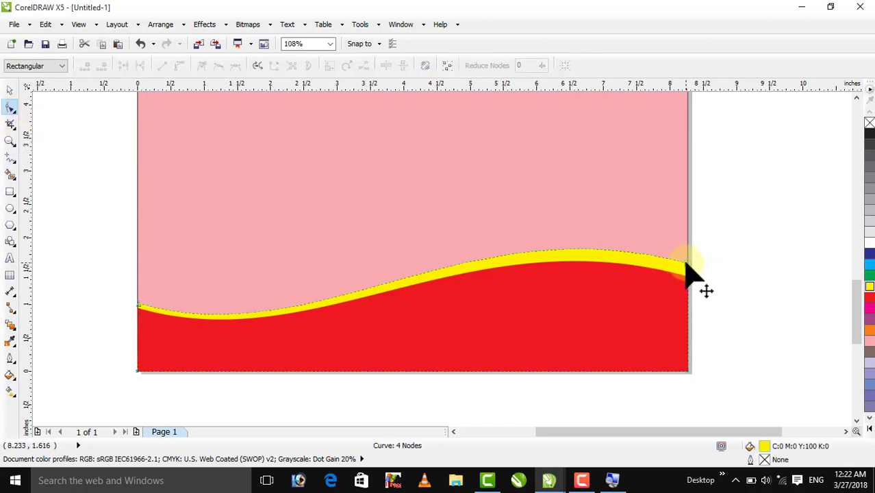
pyautogui.moveTo(685, 265); pyautogui.dragTo(687, 248)
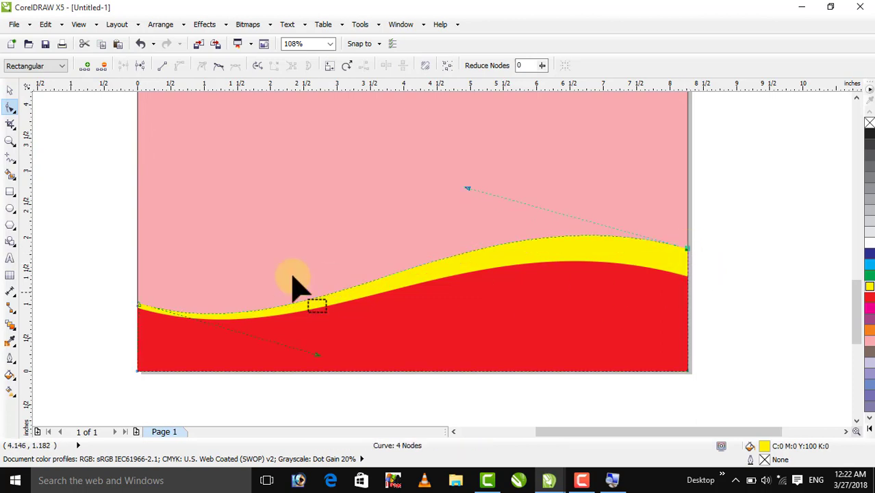
pyautogui.moveTo(139, 306); pyautogui.dragTo(137, 299)
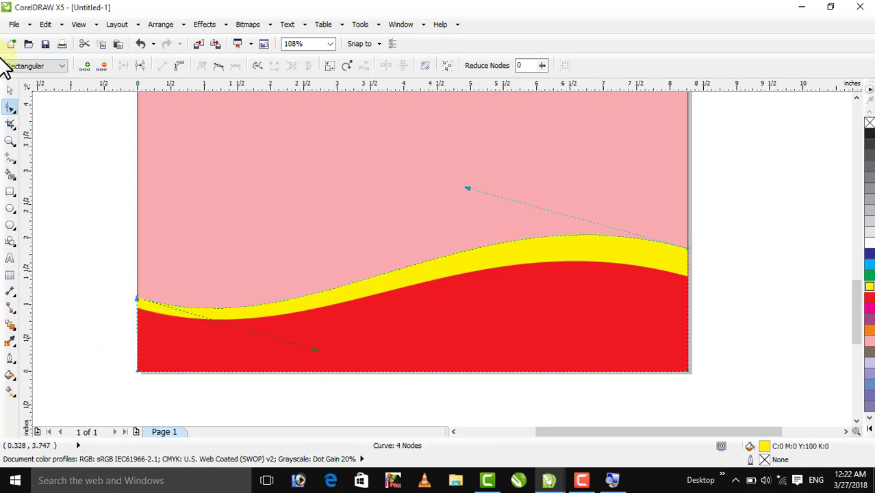
# Fill the taller wave copy with orange and send it one level back, behind the yellow wave.
pyautogui.click(9, 90)
pyautogui.click(737, 210)
pyautogui.click(662, 248)
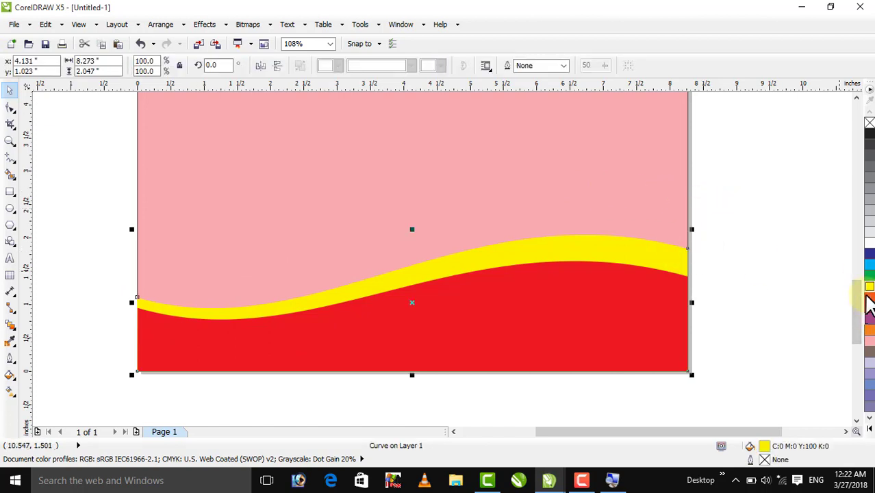
pyautogui.click(870, 330)
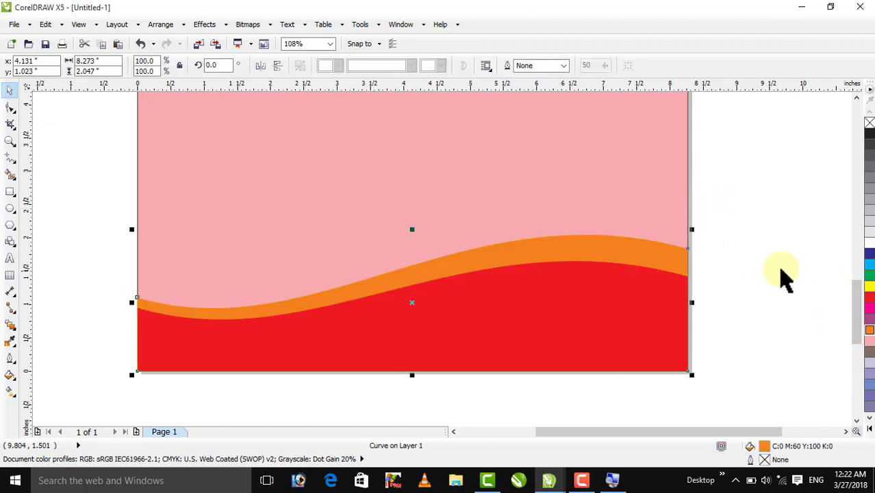
pyautogui.hotkey('ctrl', 'pagedown')
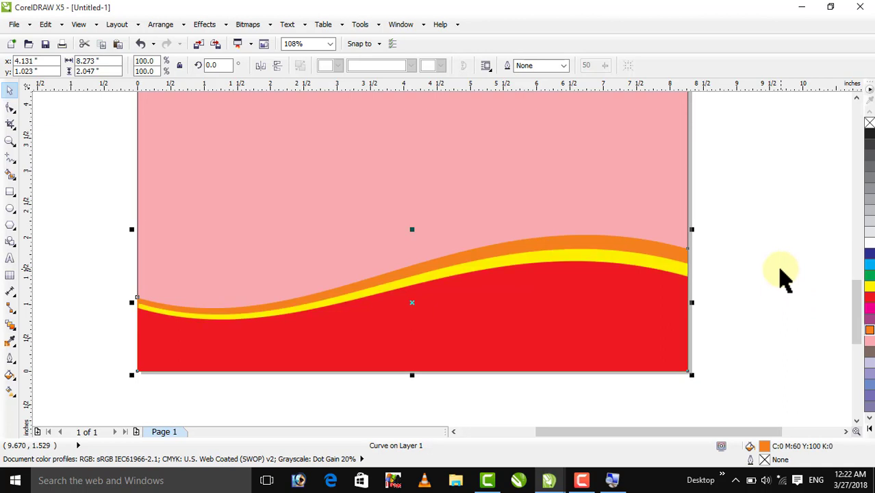
pyautogui.click(772, 224)
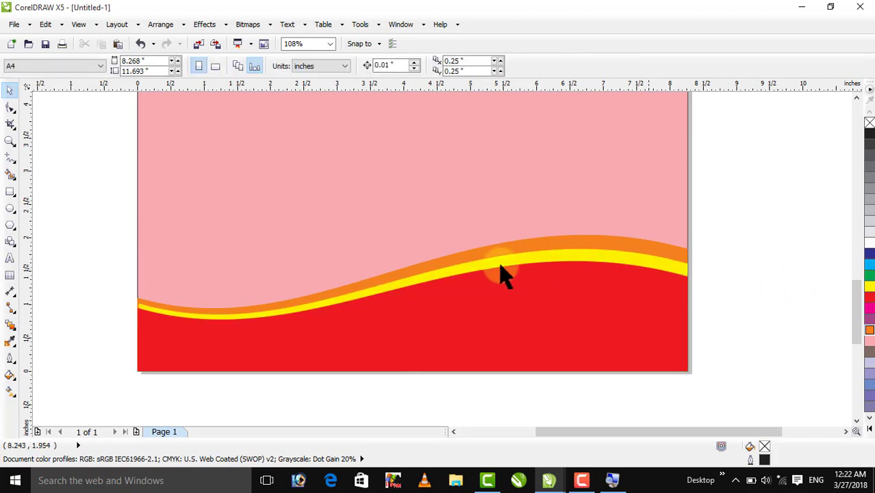
# Select the red, yellow and orange footer waves together and group them.
pyautogui.click(9, 140)
pyautogui.moveTo(112, 229); pyautogui.dragTo(774, 397)
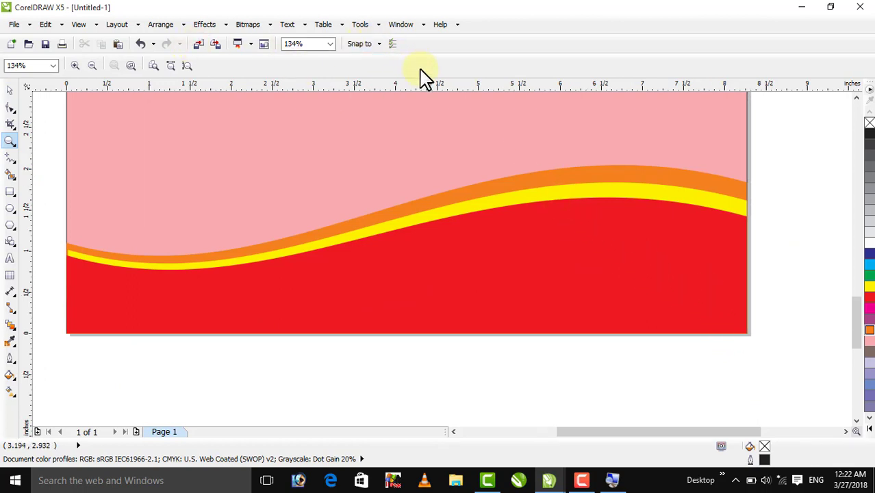
pyautogui.scroll(-1, 486, 170)
pyautogui.scroll(-4, 489, 199)
pyautogui.scroll(-3, 500, 227)
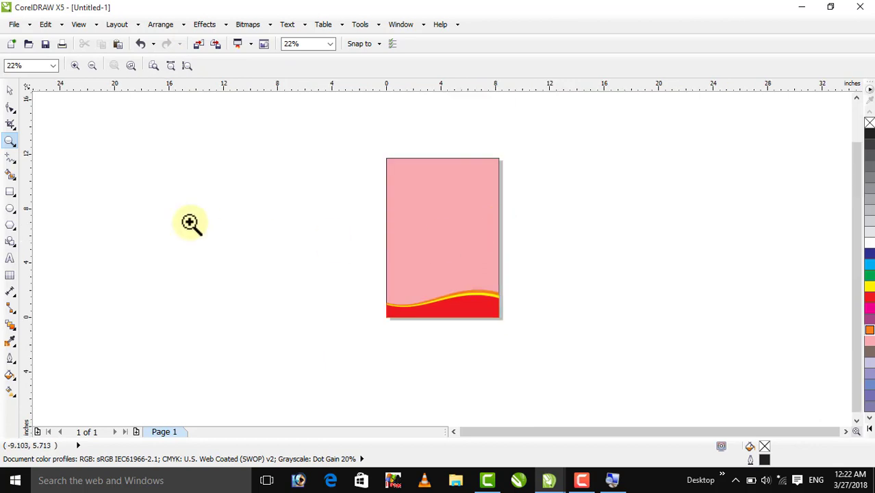
pyautogui.click(10, 96)
pyautogui.moveTo(265, 244); pyautogui.dragTo(582, 354)
pyautogui.hotkey('ctrl', 'g')
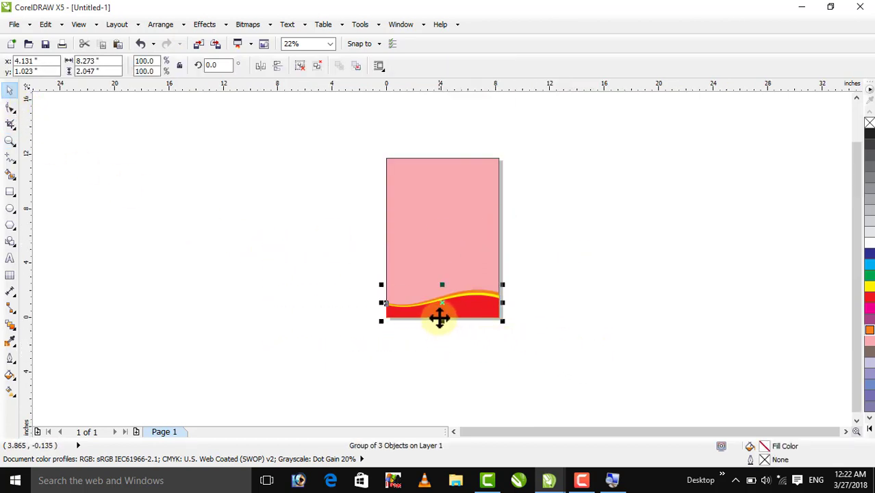
# Place a vertically mirrored copy of the grouped footer waves at the upper end of the page as a header.
pyautogui.moveTo(439, 317); pyautogui.dragTo(443, 296)
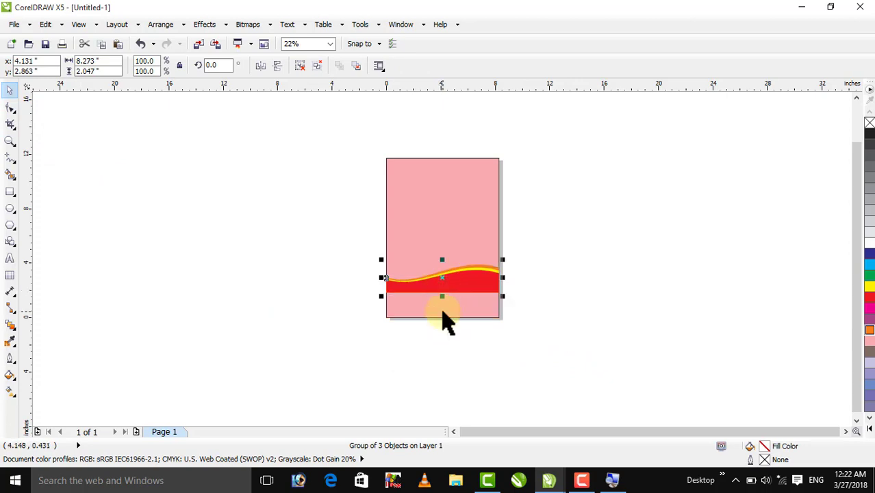
pyautogui.hotkey('ctrl', 'z')
pyautogui.moveTo(443, 320); pyautogui.dragTo(472, 170)
pyautogui.rightClick(445, 281)
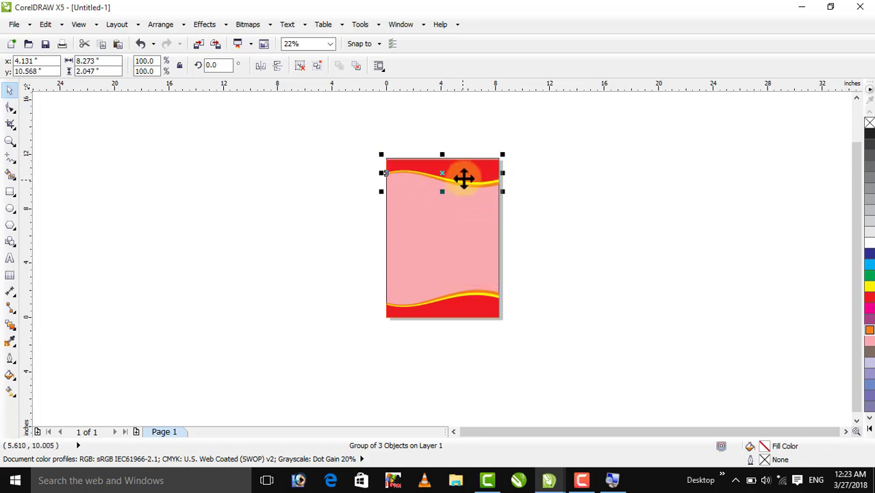
# Align the header wave group with the top edge of the pink page rectangle.
pyautogui.keyDown('shift'); pyautogui.click(453, 217); pyautogui.keyUp('shift')
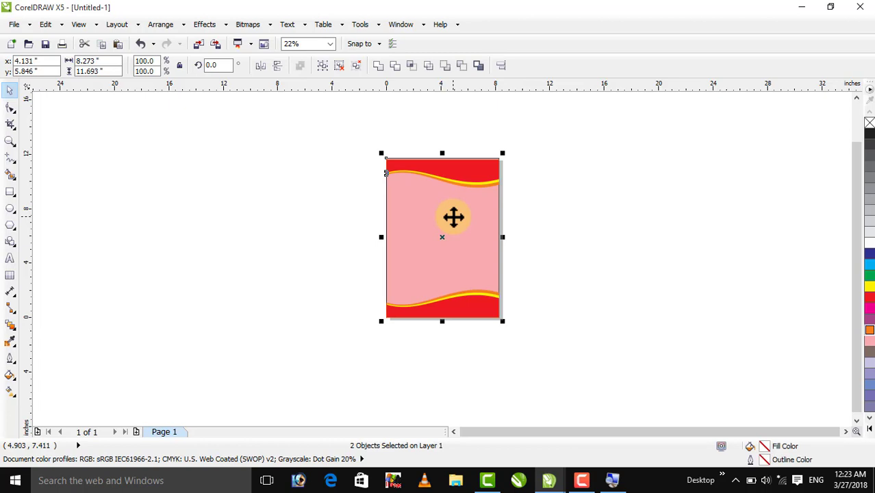
pyautogui.press('t')
pyautogui.click(514, 200)
# Mirror the header wave group horizontally and show the whole page.
pyautogui.click(480, 167)
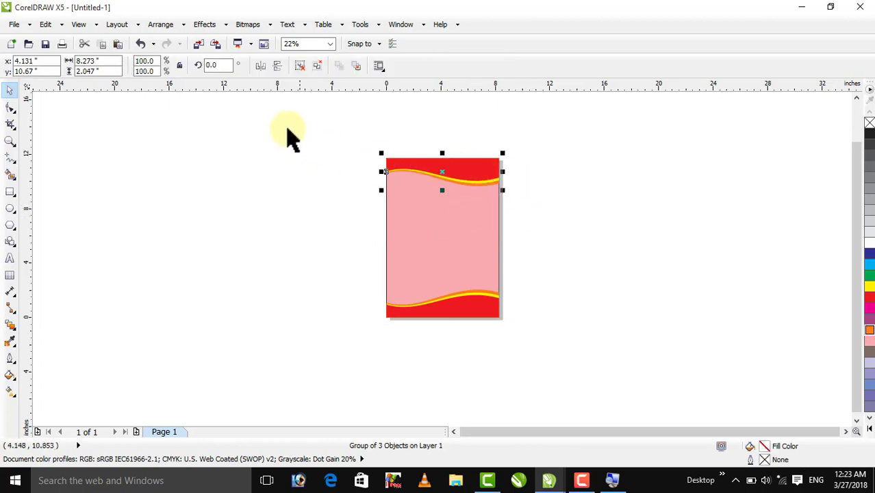
pyautogui.click(260, 66)
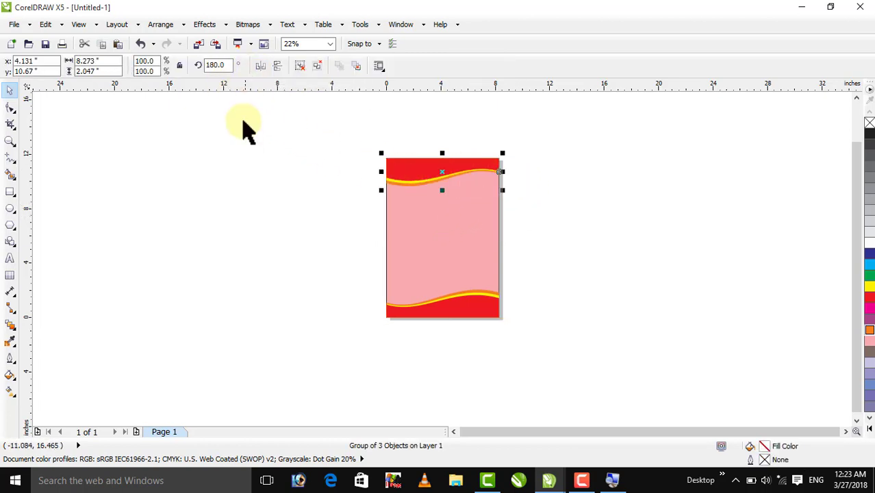
pyautogui.click(243, 152)
pyautogui.hotkey('shift', 'F4')
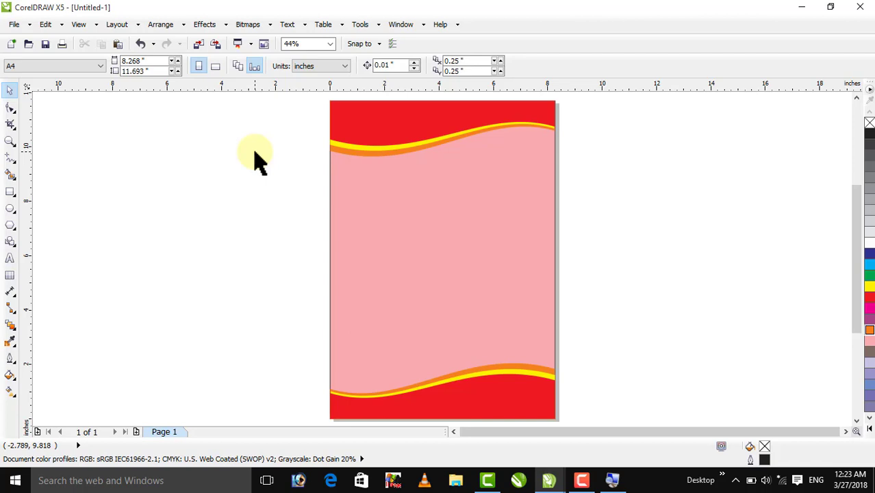
# Draw a tall rectangle about 1.49 by 7.1 inches in the empty area left of the page and convert it to curves.
pyautogui.click(10, 193)
pyautogui.moveTo(170, 156); pyautogui.dragTo(209, 348)
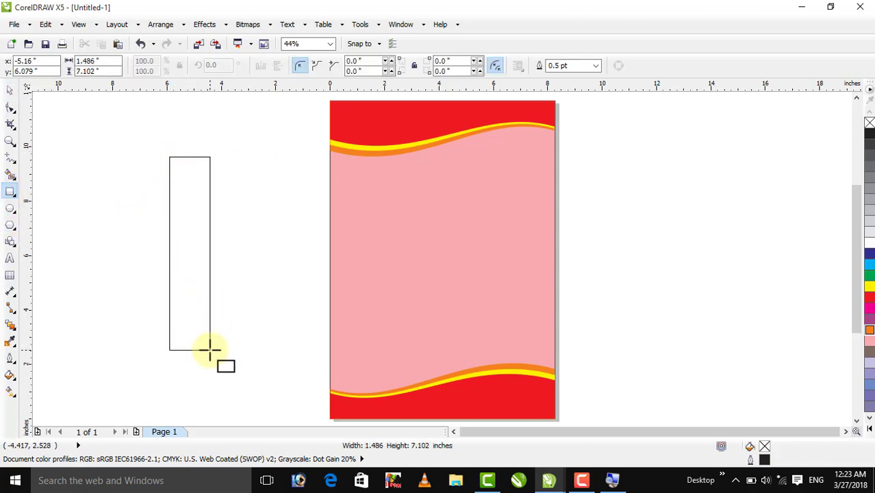
pyautogui.click(9, 90)
pyautogui.click(116, 161)
pyautogui.click(171, 186)
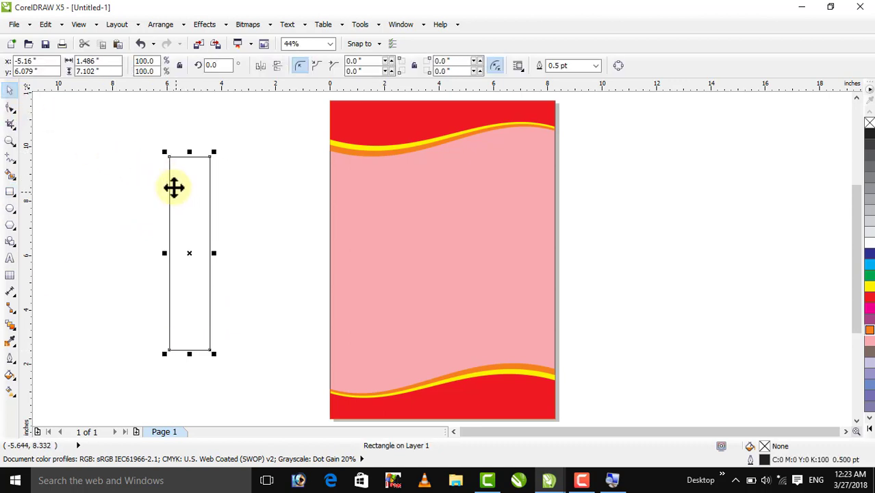
pyautogui.click(9, 107)
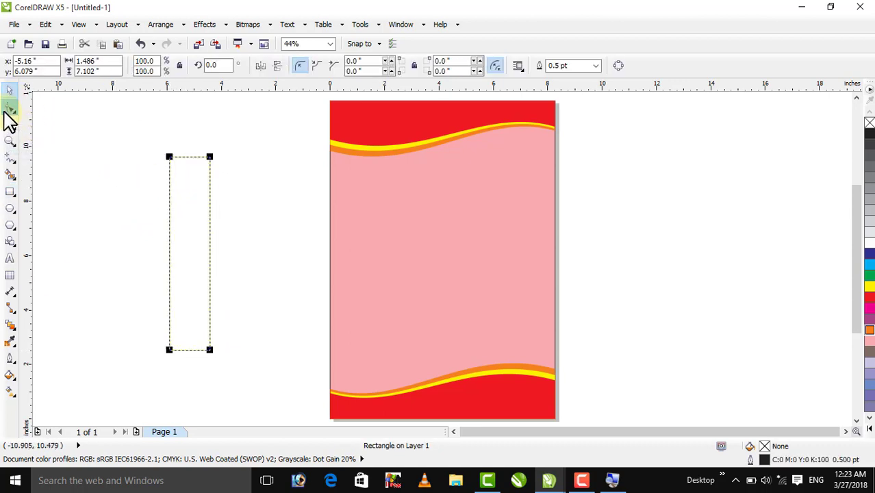
pyautogui.click(619, 65)
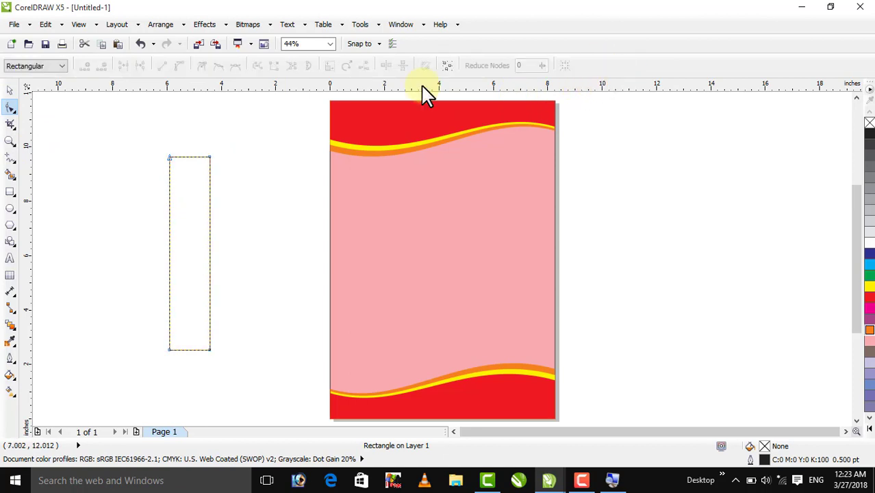
pyautogui.click(210, 158)
pyautogui.press('Delete')
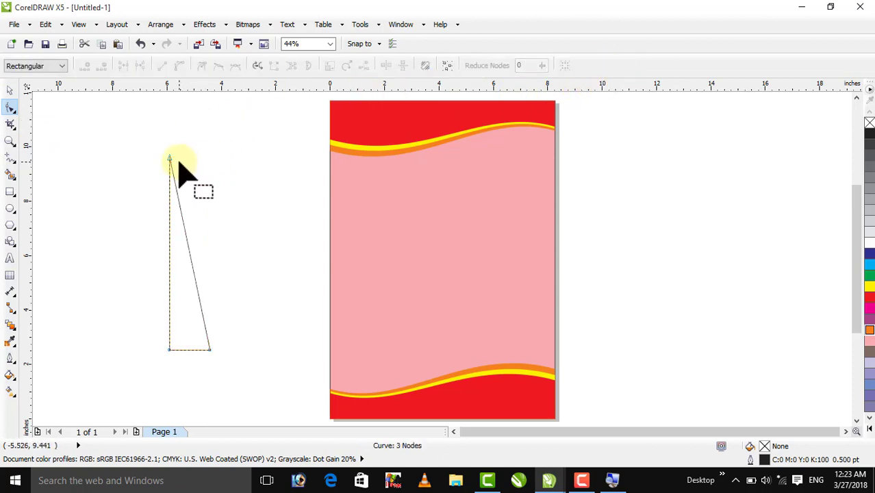
pyautogui.hotkey('ctrl', 'z')
# Add a node at the middle of the tall rectangle's top edge and delete both upper corner nodes to form a narrow triangle.
pyautogui.doubleClick(189, 156)
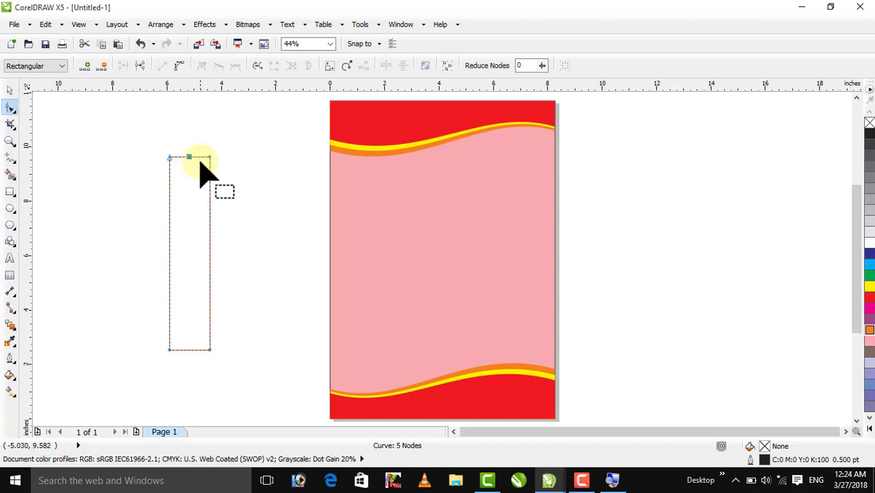
pyautogui.press('Delete')
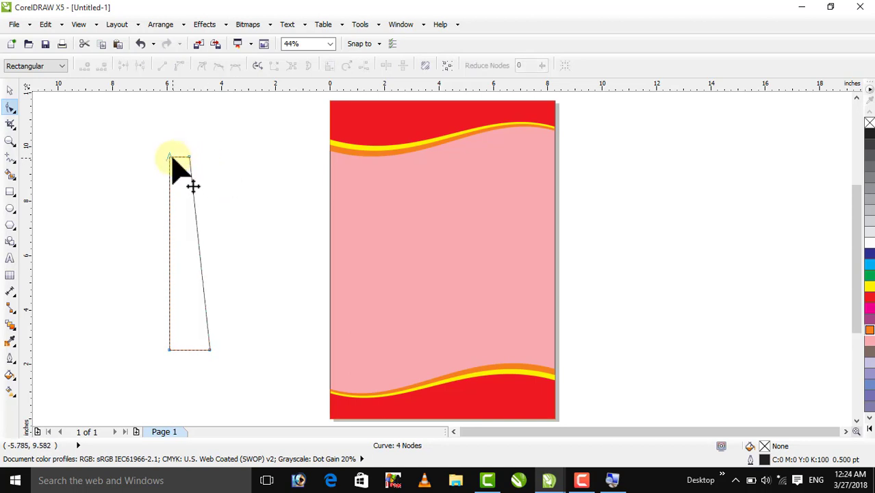
pyautogui.click(170, 158)
pyautogui.press('Delete')
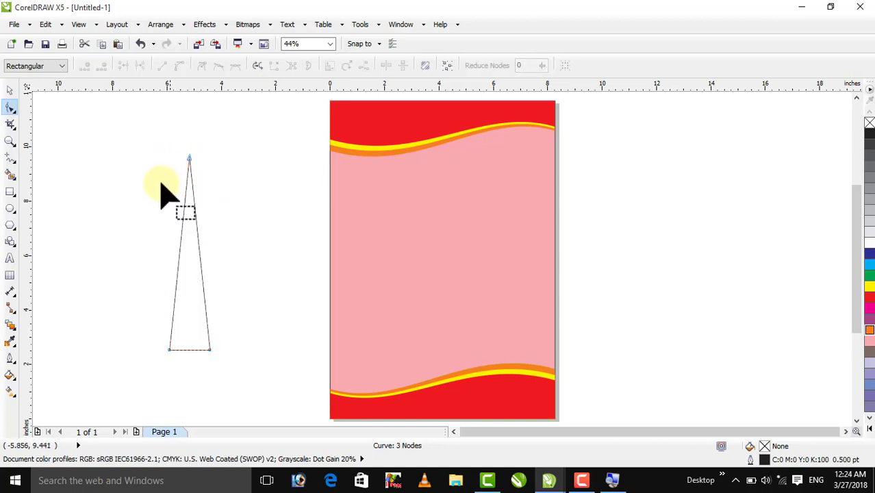
# Convert the right side of the narrow triangle to a curve and bend it inward to the left.
pyautogui.rightClick(199, 250)
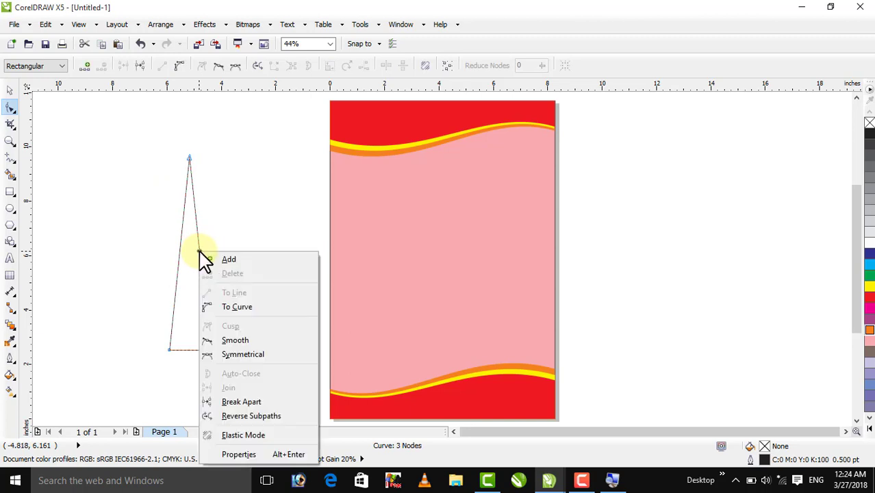
pyautogui.click(223, 305)
pyautogui.moveTo(199, 258); pyautogui.dragTo(190, 258)
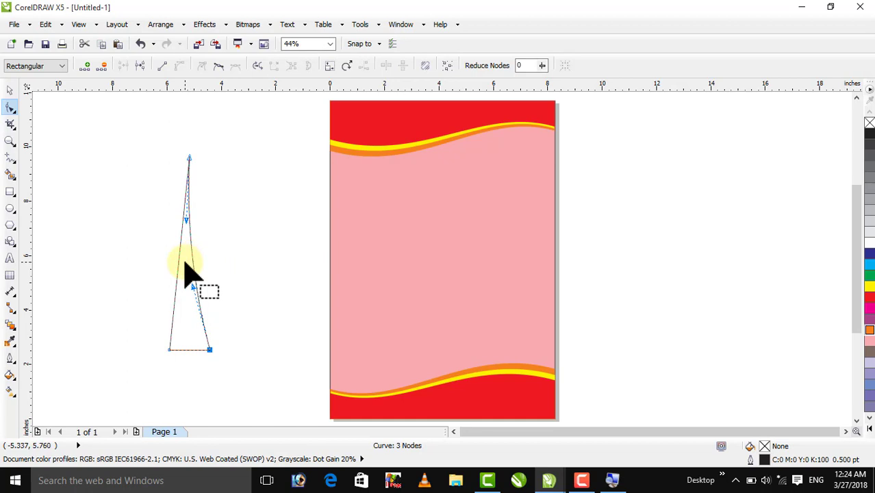
pyautogui.click(173, 261)
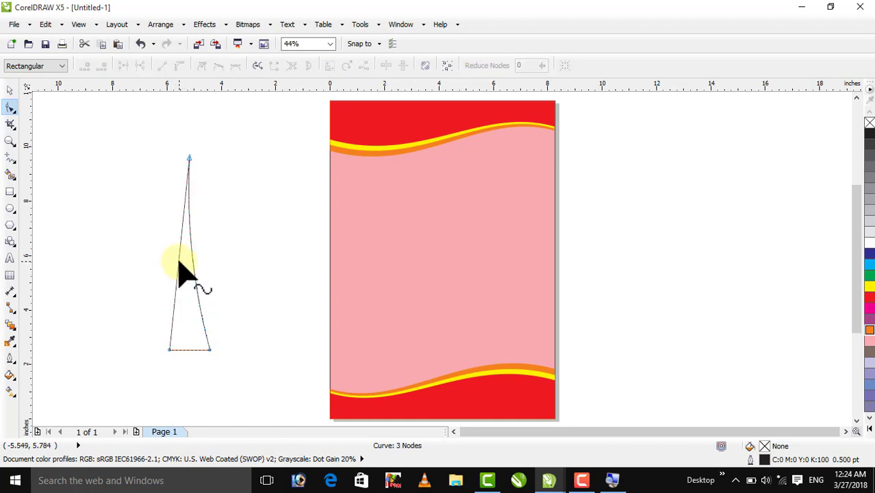
pyautogui.moveTo(179, 261); pyautogui.dragTo(171, 266)
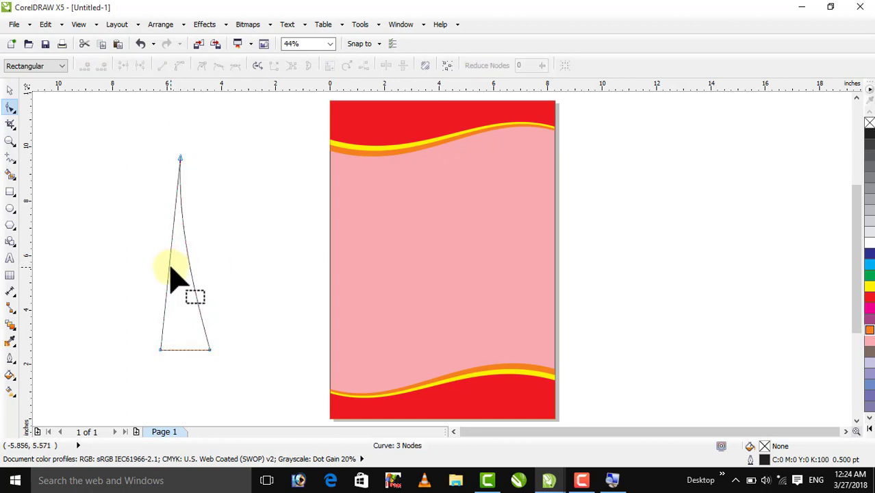
pyautogui.hotkey('ctrl', 'z')
# Convert the triangle's left side to a curve and bow it outward to the left to form a curved petal.
pyautogui.rightClick(178, 267)
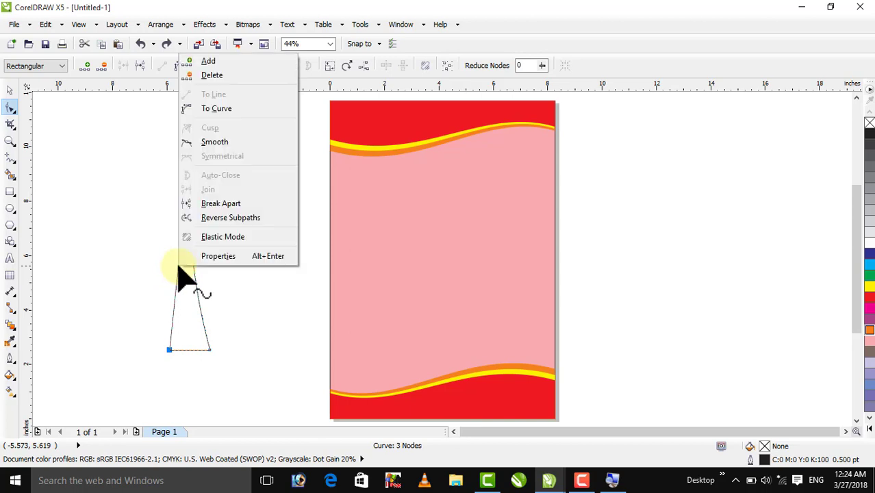
pyautogui.click(206, 107)
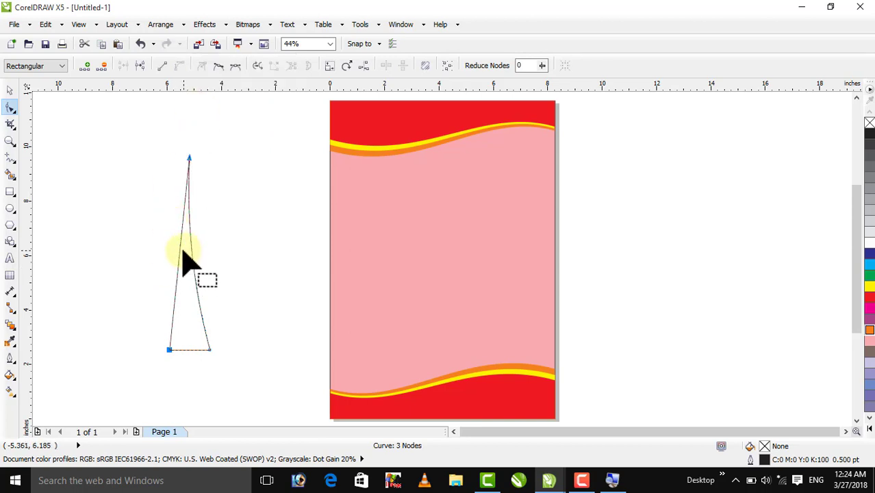
pyautogui.click(180, 250)
pyautogui.moveTo(180, 267); pyautogui.dragTo(169, 265)
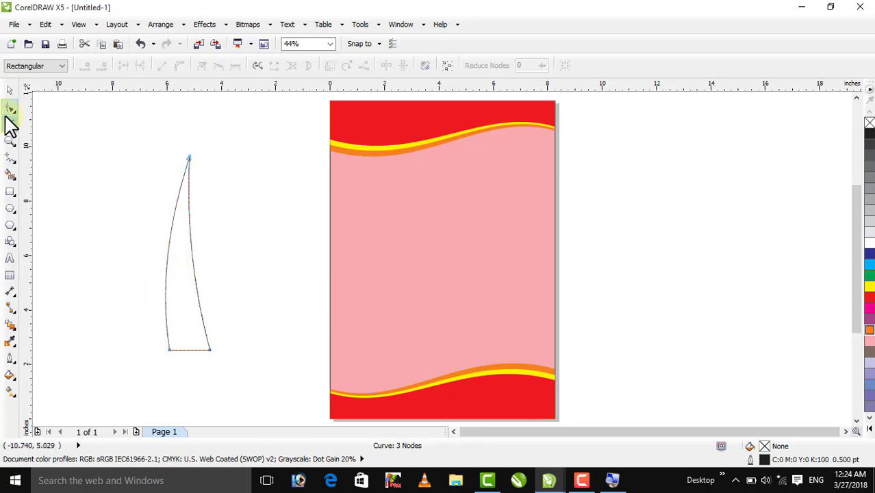
# Place the petal's rotation centre at the middle of its base and make a copy rotated clockwise by a small angle.
pyautogui.click(10, 90)
pyautogui.click(193, 260)
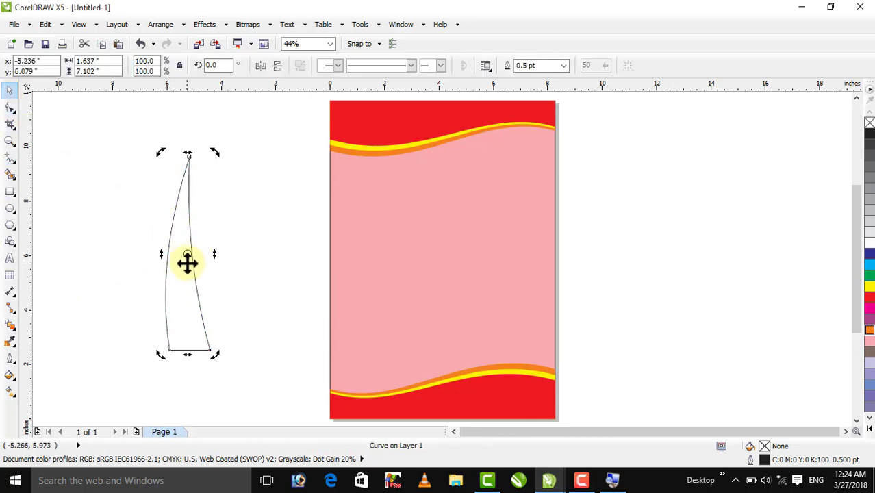
pyautogui.moveTo(188, 254); pyautogui.dragTo(182, 354)
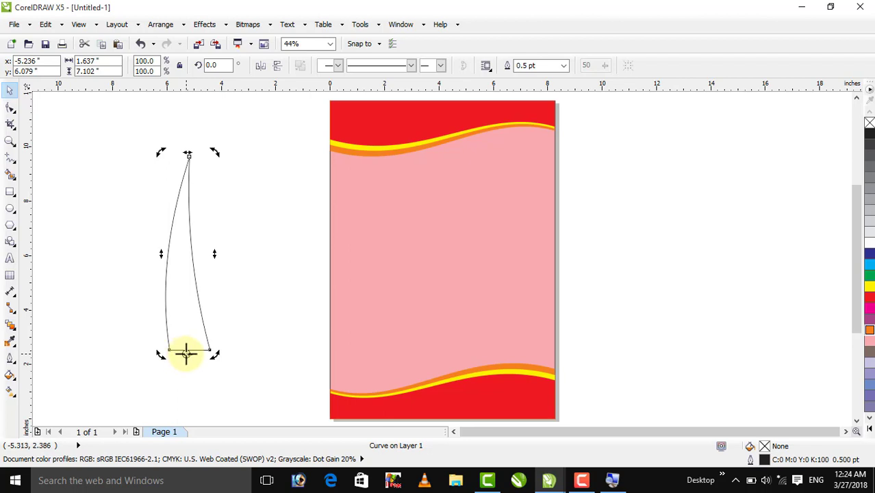
pyautogui.moveTo(215, 152); pyautogui.dragTo(246, 175)
# Repeat the rotated copy around the same centre until 34 petals complete the full circle.
pyautogui.hotkey('ctrl', 'r')
pyautogui.hotkey('ctrl', 'r')
pyautogui.hotkey('ctrl', 'r')
pyautogui.hotkey('ctrl', 'r')
pyautogui.hotkey('ctrl', 'r')
pyautogui.hotkey('ctrl', 'r')
pyautogui.hotkey('ctrl', 'r')
pyautogui.hotkey('ctrl', 'r')
pyautogui.hotkey('ctrl', 'r')
pyautogui.hotkey('ctrl', 'r')
pyautogui.hotkey('ctrl', 'r')
pyautogui.hotkey('ctrl', 'r')
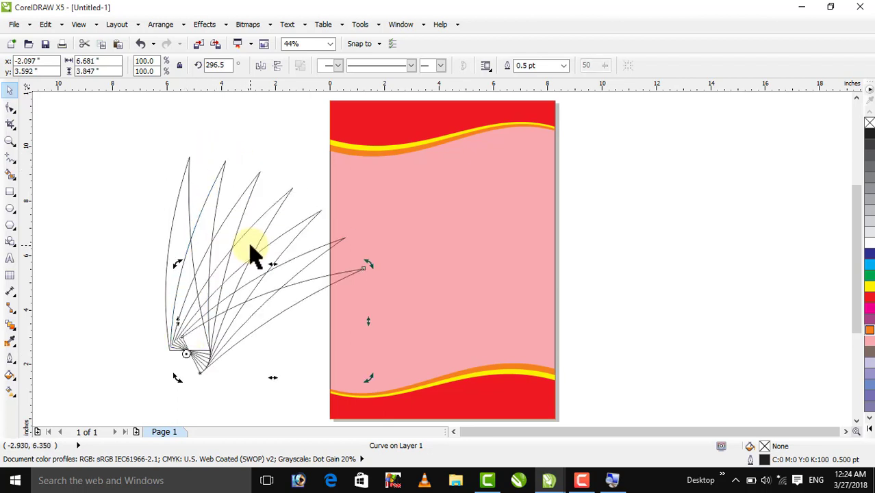
pyautogui.hotkey('ctrl', 'r')
pyautogui.hotkey('ctrl', 'r')
pyautogui.hotkey('ctrl', 'r')
pyautogui.hotkey('ctrl', 'r')
pyautogui.hotkey('ctrl', 'r')
pyautogui.hotkey('ctrl', 'r')
pyautogui.hotkey('ctrl', 'r')
pyautogui.hotkey('ctrl', 'r')
pyautogui.hotkey('ctrl', 'r')
pyautogui.hotkey('ctrl', 'r')
pyautogui.hotkey('ctrl', 'r')
pyautogui.hotkey('ctrl', 'r')
pyautogui.hotkey('ctrl', 'r')
pyautogui.hotkey('ctrl', 'r')
pyautogui.hotkey('ctrl', 'r')
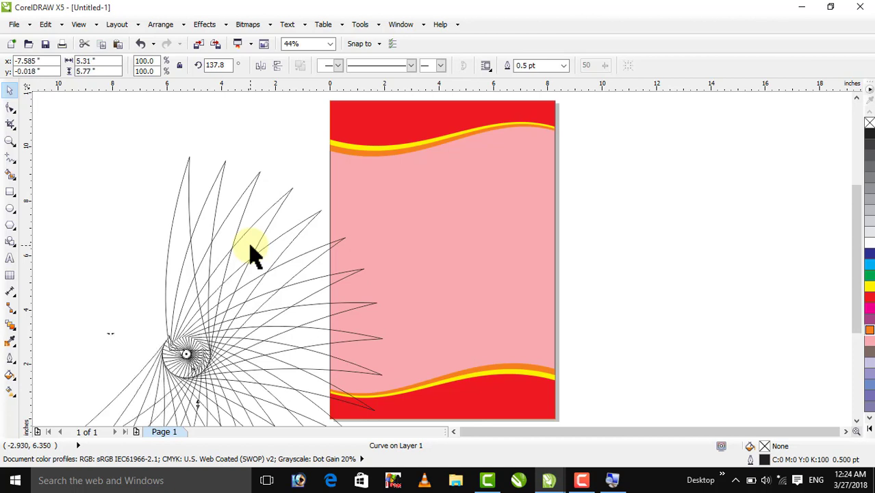
pyautogui.hotkey('ctrl', 'r')
pyautogui.hotkey('ctrl', 'r')
pyautogui.hotkey('ctrl', 'r')
pyautogui.hotkey('ctrl', 'r')
pyautogui.hotkey('ctrl', 'r')
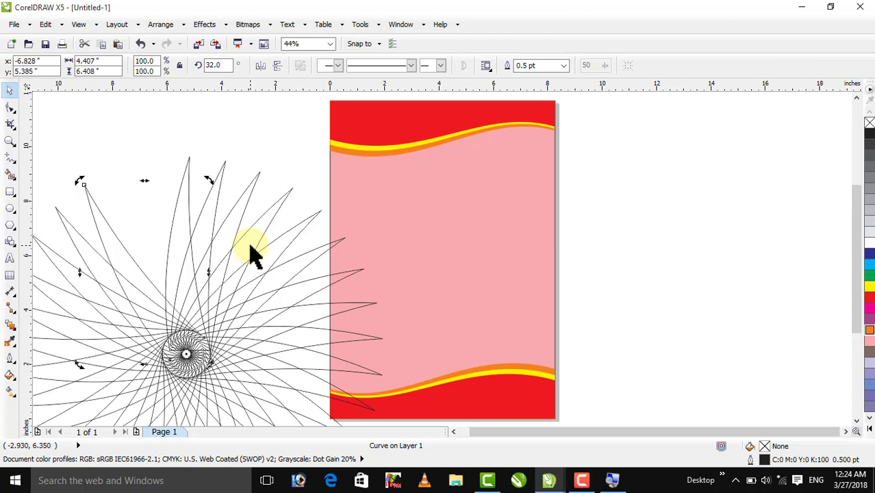
# Delete the pink page rectangle together with its header and footer waves, leaving only the petal ring.
pyautogui.scroll(-1, 249, 246)
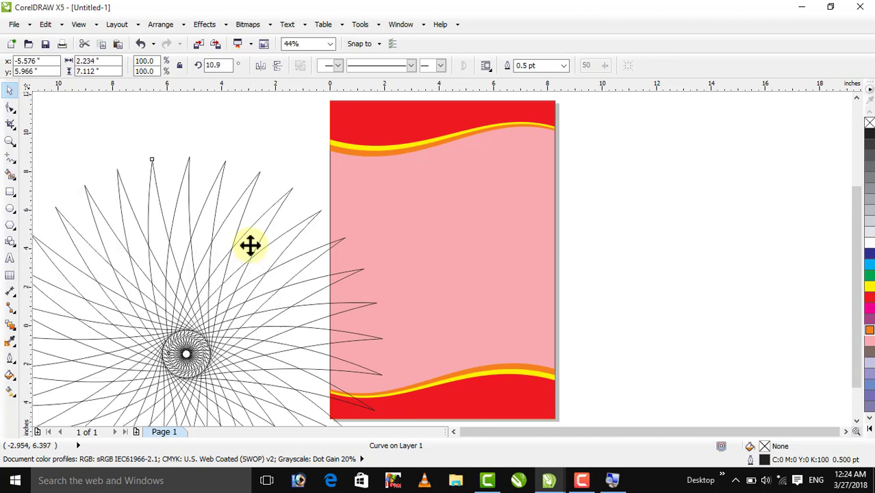
pyautogui.click(211, 187)
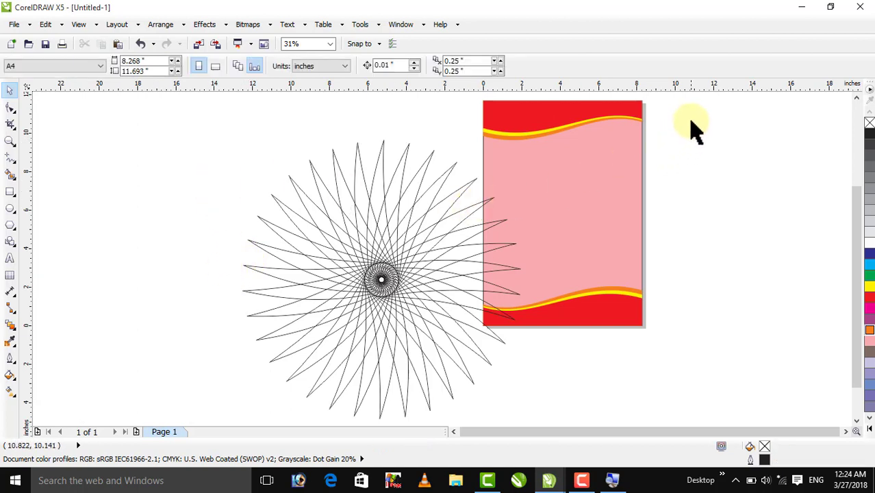
pyautogui.moveTo(683, 97); pyautogui.dragTo(468, 371)
pyautogui.press('Delete')
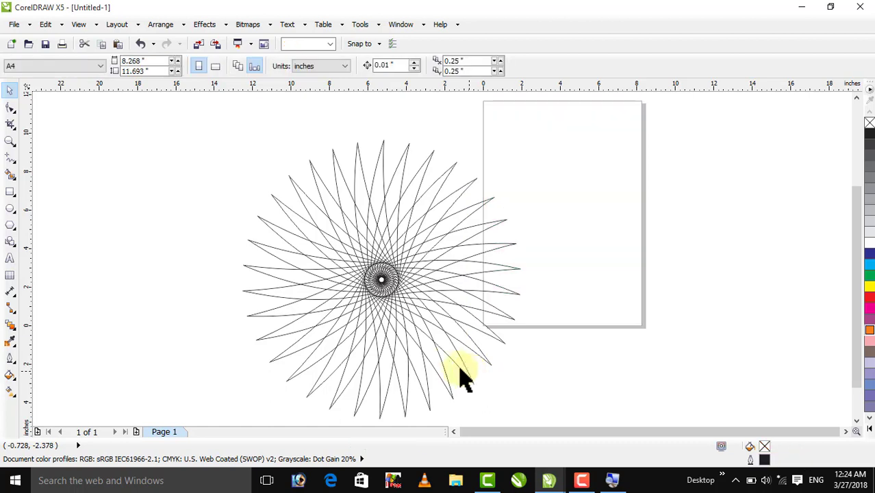
# Fill all the petals with red and combine them into a single object.
pyautogui.hotkey('ctrl', 'a')
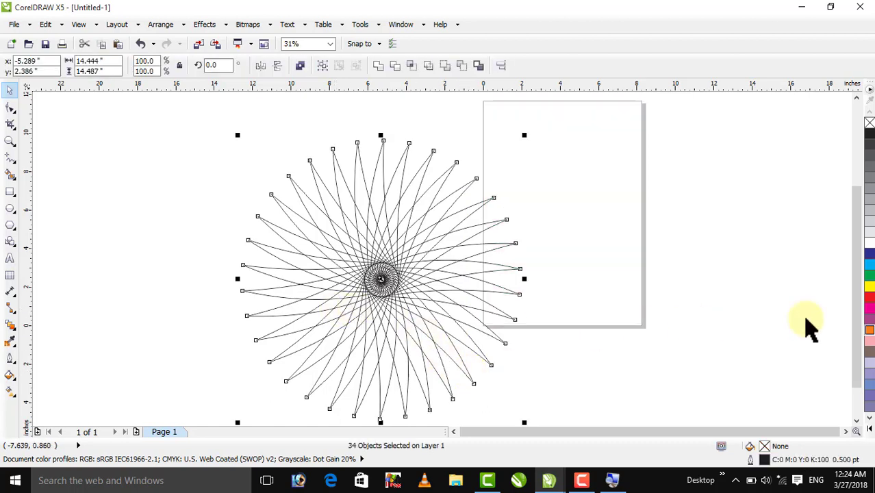
pyautogui.click(869, 296)
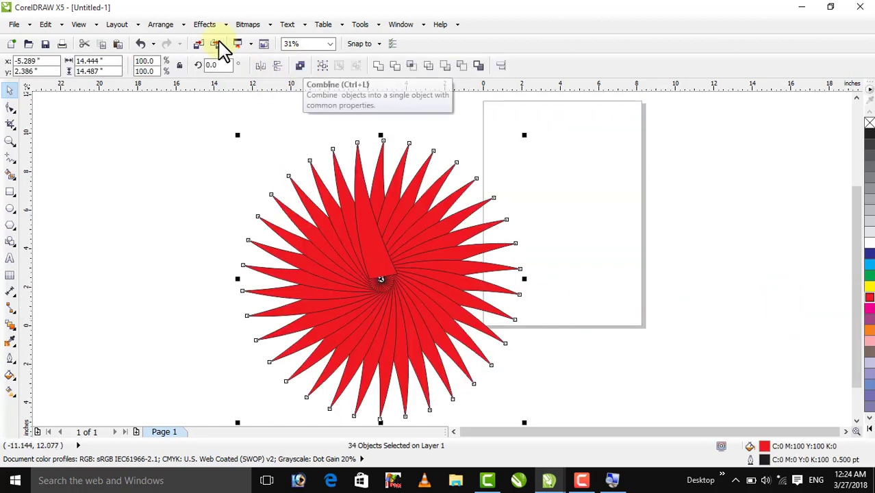
pyautogui.click(168, 26)
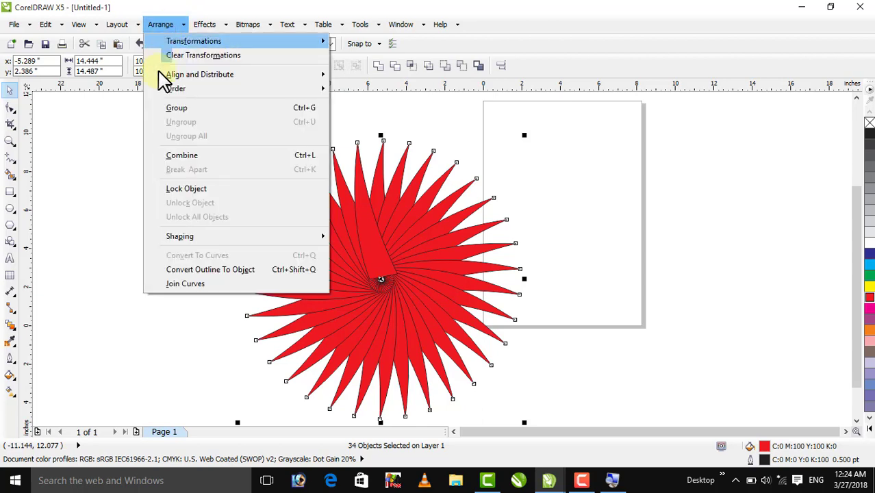
pyautogui.click(178, 156)
# Shift the combined starburst slightly up and to the right and remove its outline.
pyautogui.moveTo(340, 210); pyautogui.dragTo(345, 193)
pyautogui.rightClick(869, 123)
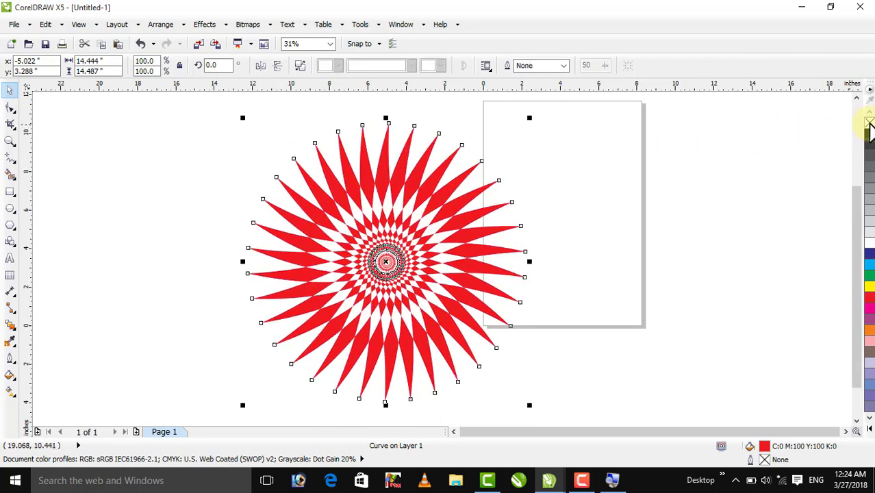
pyautogui.scroll(1, 614, 162)
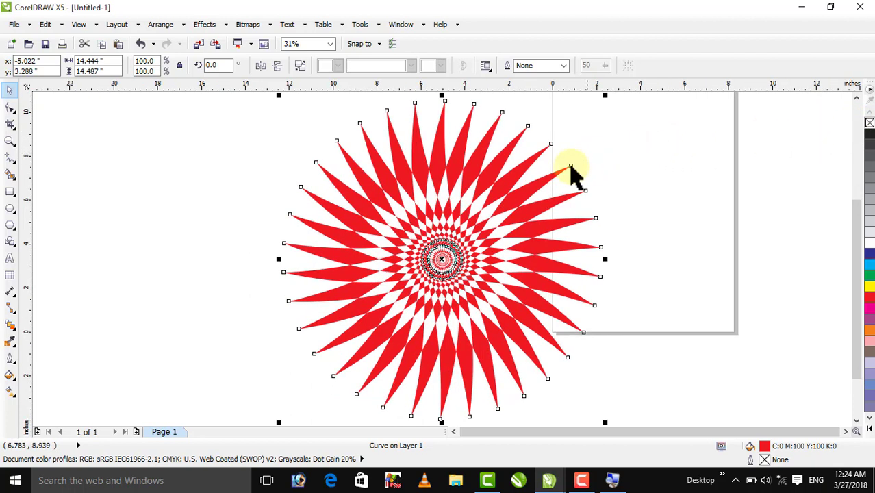